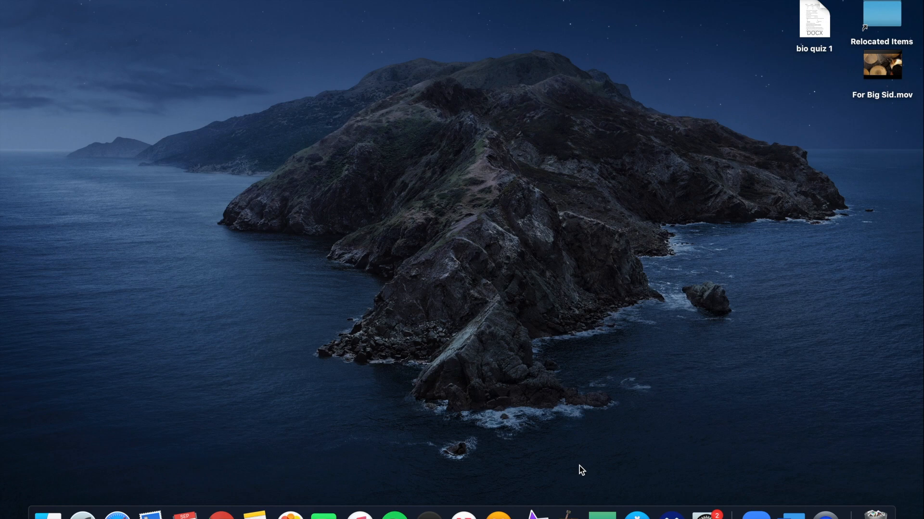
# Open the Chrome browser and go to the Los Angeles City College website at lacitycollege.edu
pyautogui.click(219, 516)
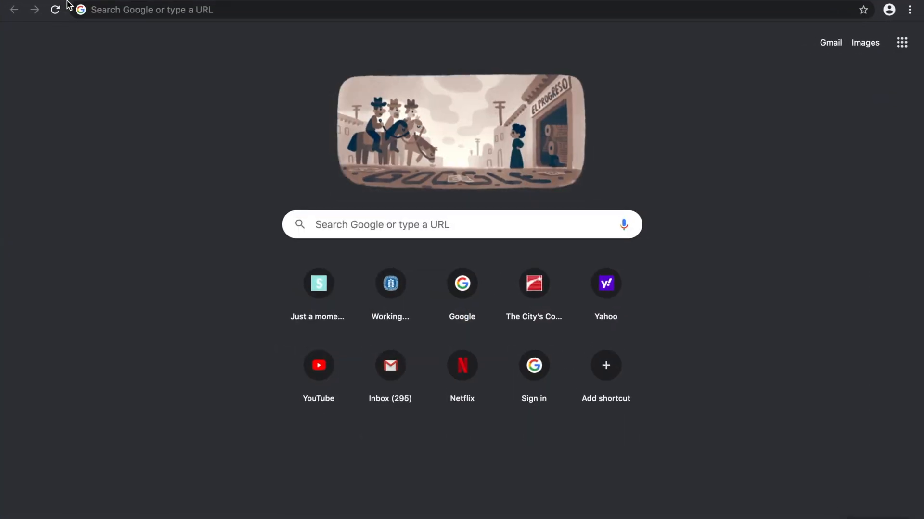
pyautogui.click(109, 13)
pyautogui.write('lacity')
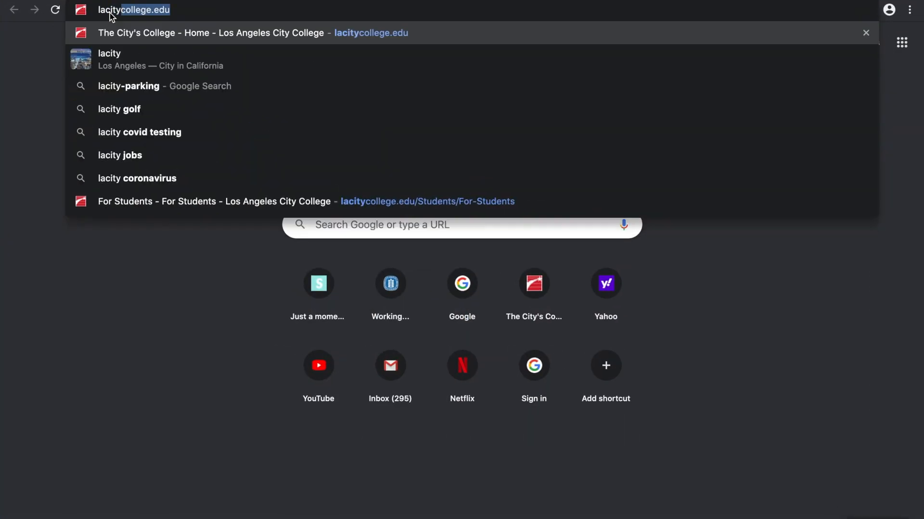
pyautogui.write('college.e')
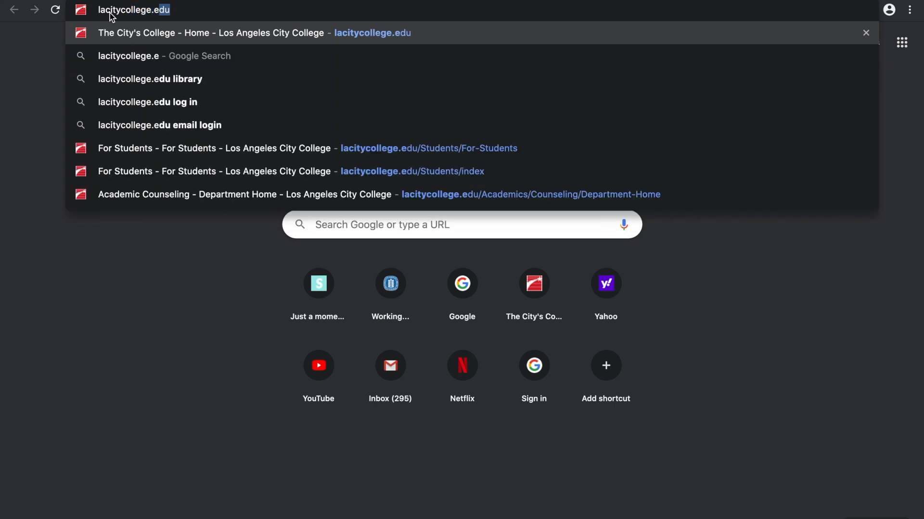
pyautogui.write('du')
pyautogui.press('Return')
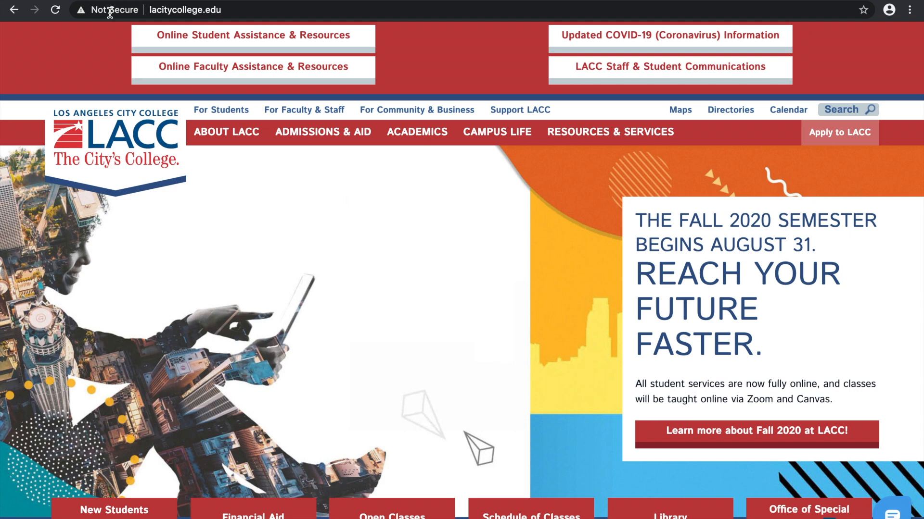
# Open LACC's online college application for credit classes and begin creating a new OpenCCC account
pyautogui.click(832, 146)
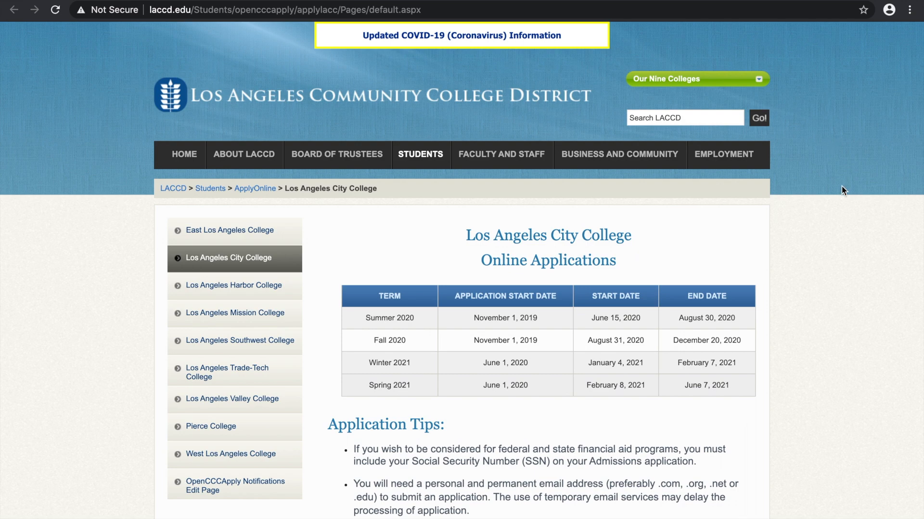
pyautogui.scroll(-20, 841, 186)
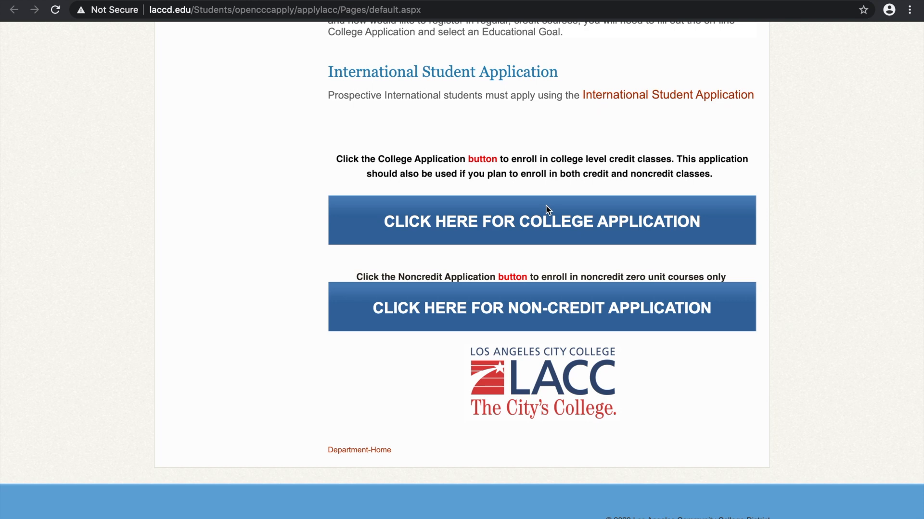
pyautogui.click(548, 221)
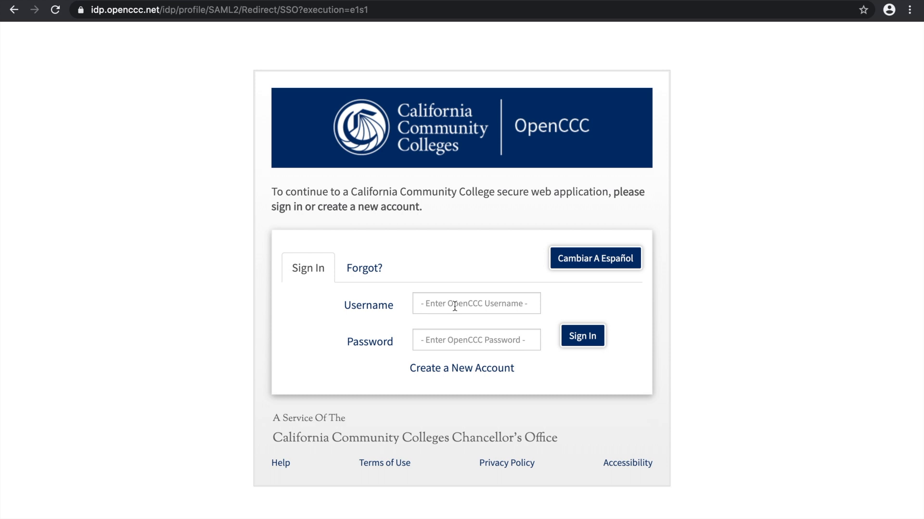
pyautogui.click(469, 373)
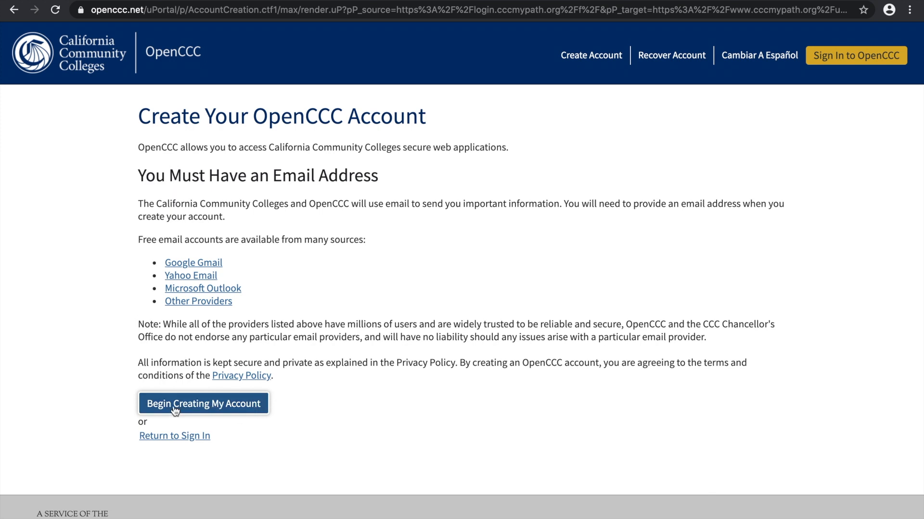
pyautogui.click(237, 408)
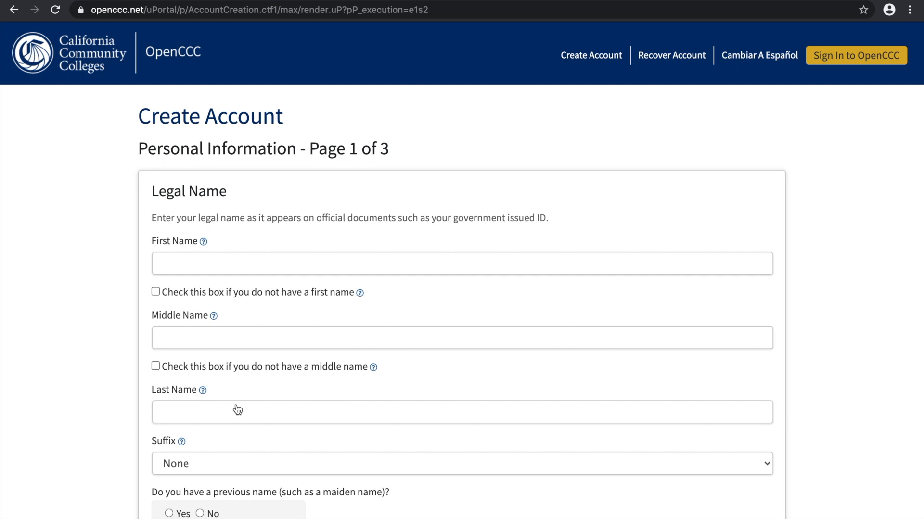
# Enter the applicant's legal first, middle and last names in the Legal Name section
pyautogui.click(264, 266)
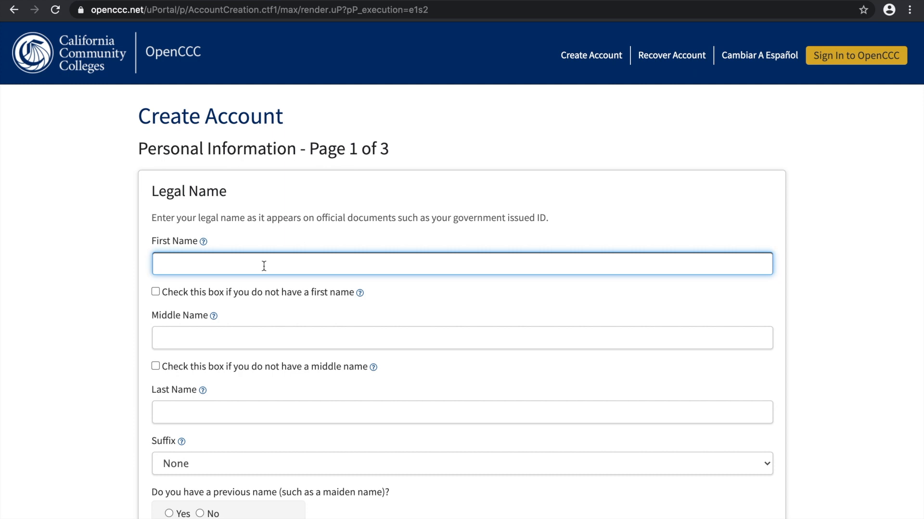
pyautogui.write('John')
pyautogui.click(237, 330)
pyautogui.write('Dave')
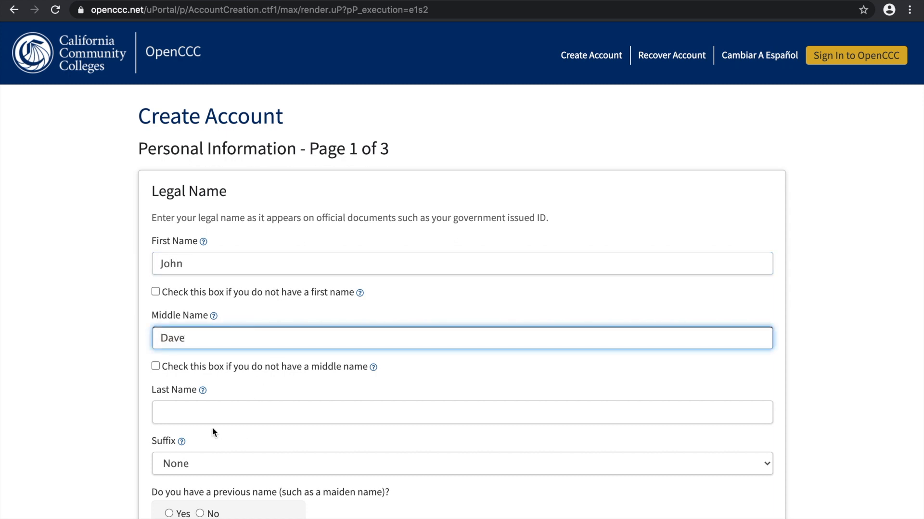
pyautogui.click(202, 417)
pyautogui.write('Smith')
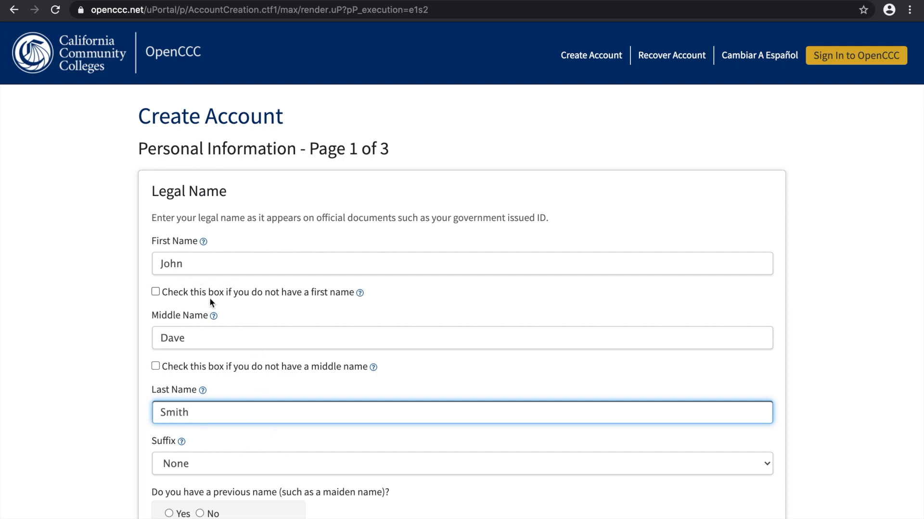
# Keep the suffix as None and answer No to having a previous name and a different preferred name
pyautogui.scroll(-3, 233, 413)
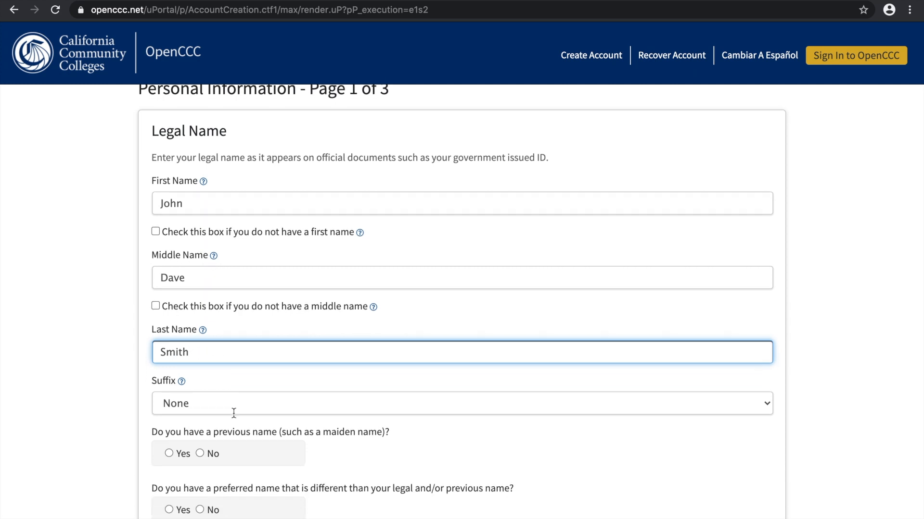
pyautogui.click(212, 334)
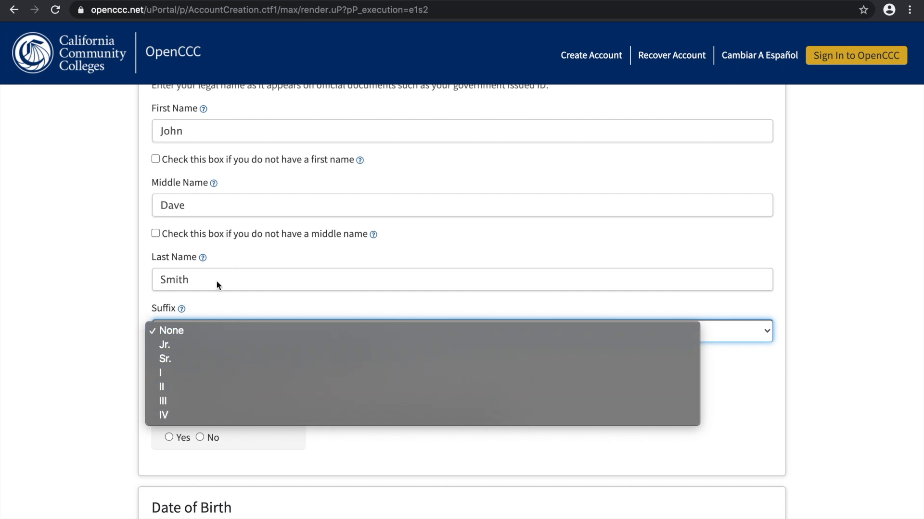
pyautogui.click(228, 302)
pyautogui.scroll(1, 268, 404)
pyautogui.scroll(-3, 268, 404)
pyautogui.scroll(-1, 268, 403)
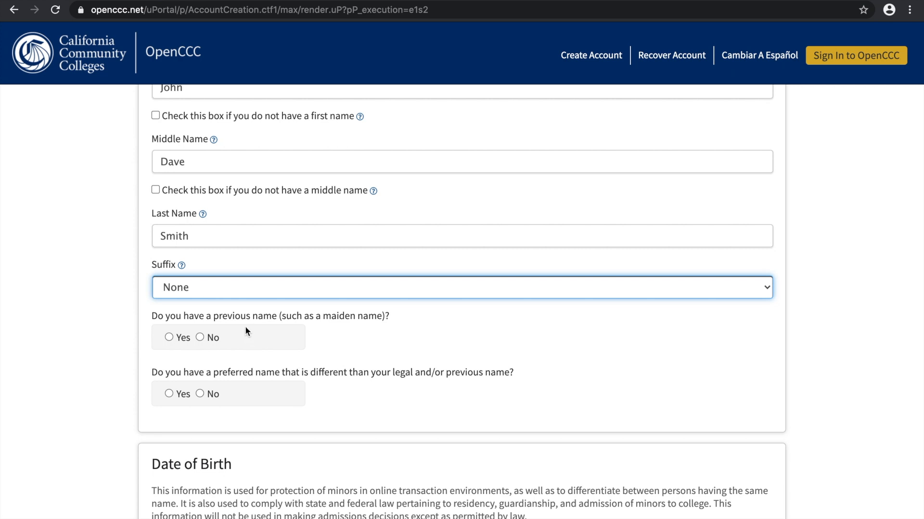
pyautogui.click(200, 337)
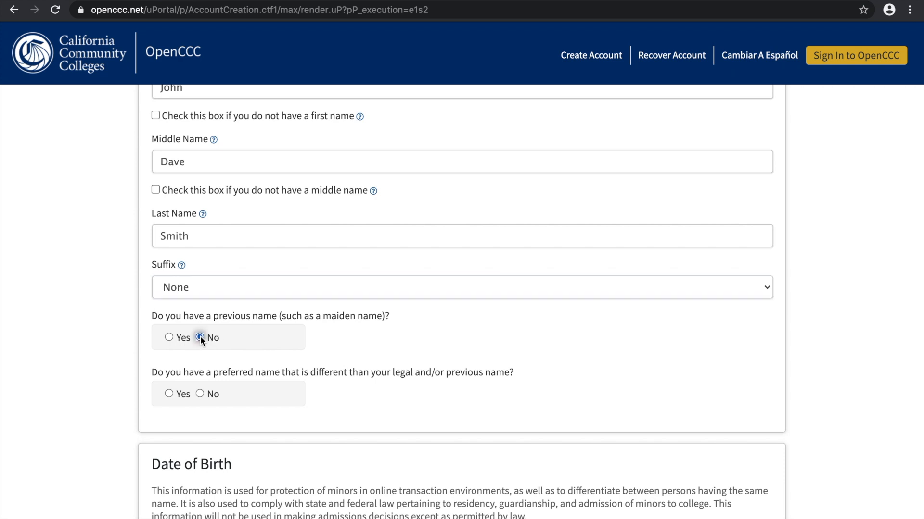
pyautogui.scroll(-3, 264, 376)
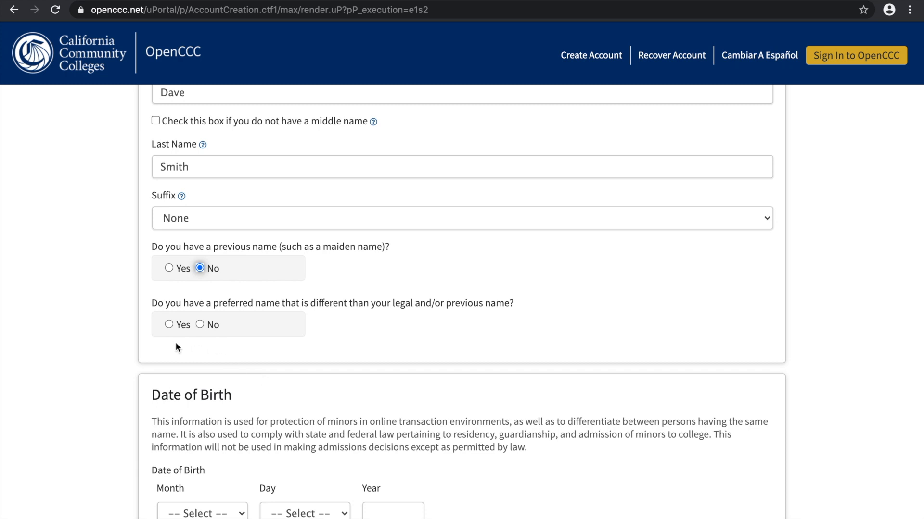
pyautogui.click(199, 325)
# Fill in the month, day and year of the applicant's date of birth
pyautogui.scroll(-8, 265, 420)
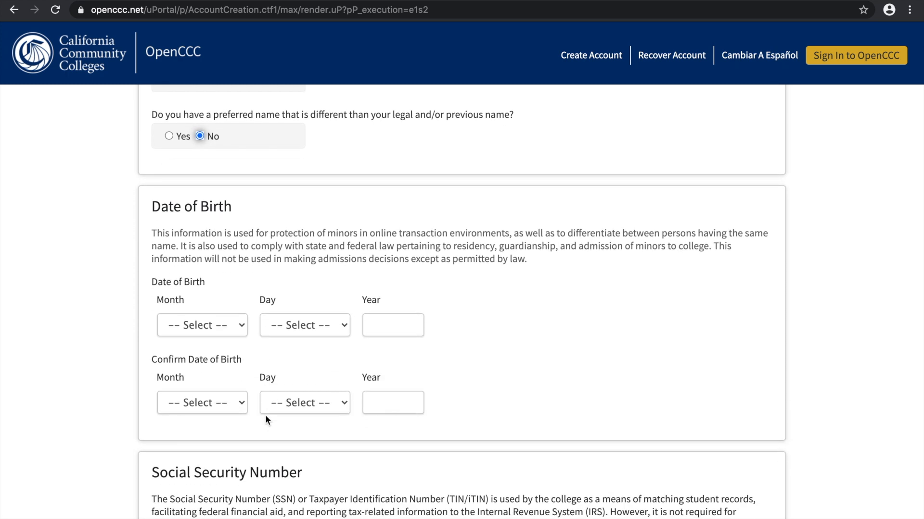
pyautogui.click(230, 324)
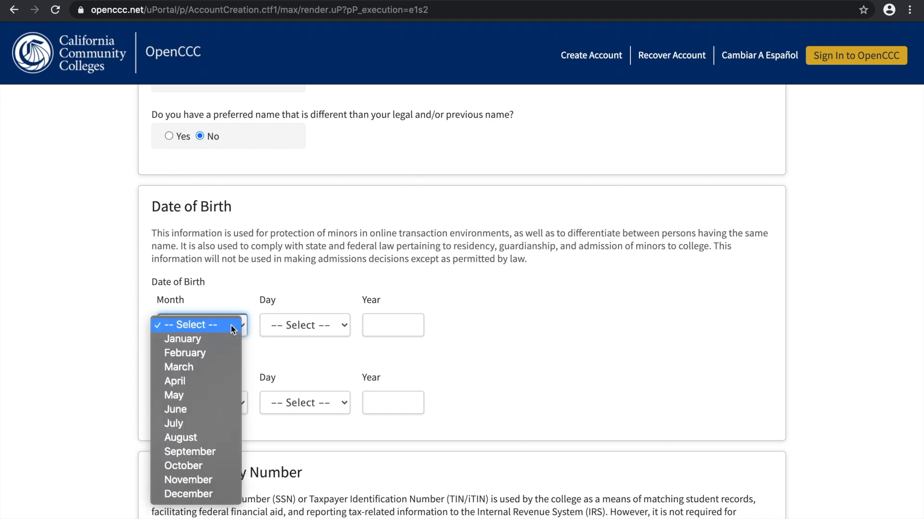
pyautogui.click(224, 335)
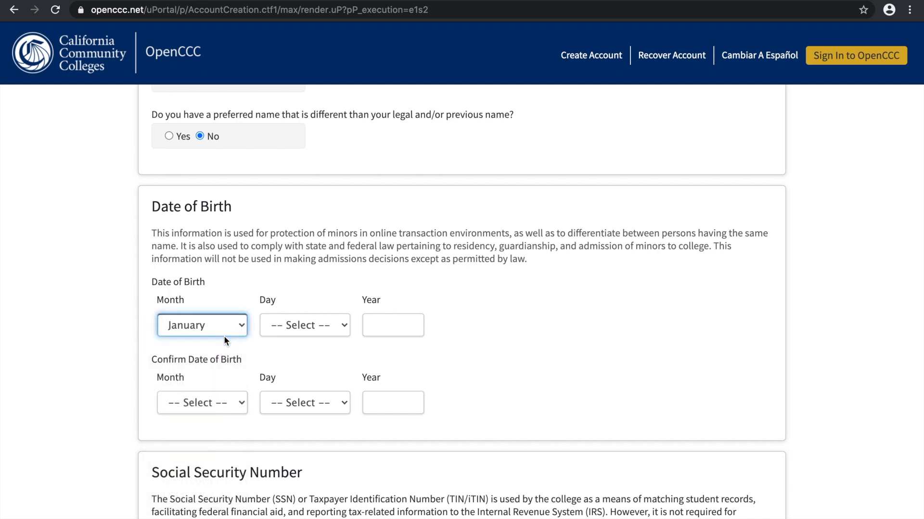
pyautogui.click(317, 325)
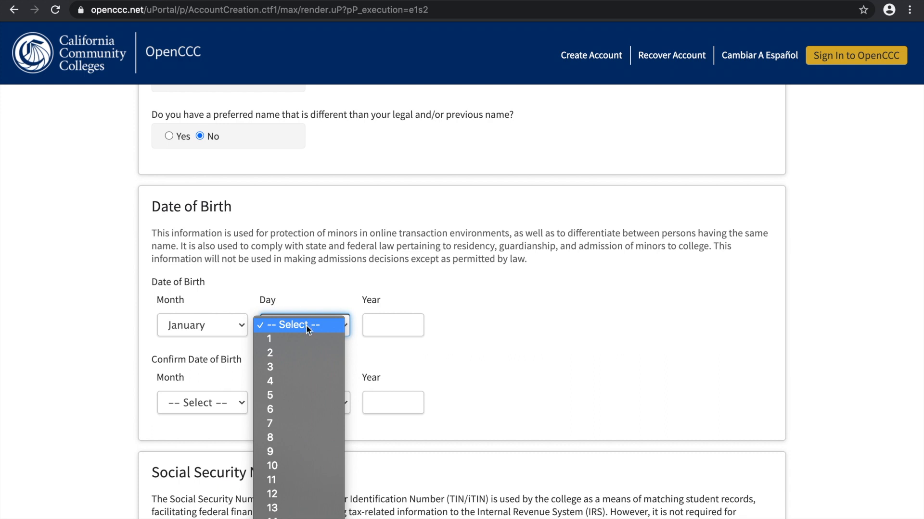
pyautogui.click(302, 339)
pyautogui.click(397, 326)
pyautogui.write('1990')
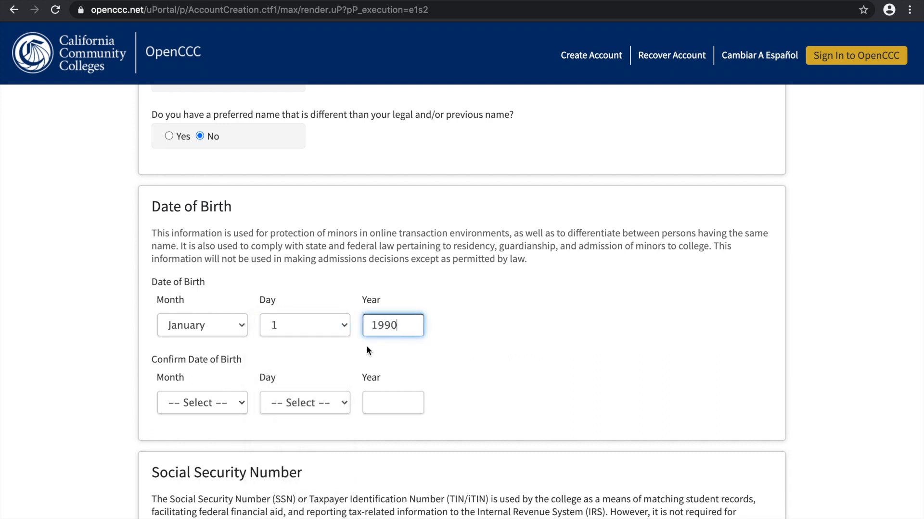
# Repeat the same month, day and year under Confirm Date of Birth
pyautogui.click(237, 411)
pyautogui.click(237, 412)
pyautogui.click(283, 405)
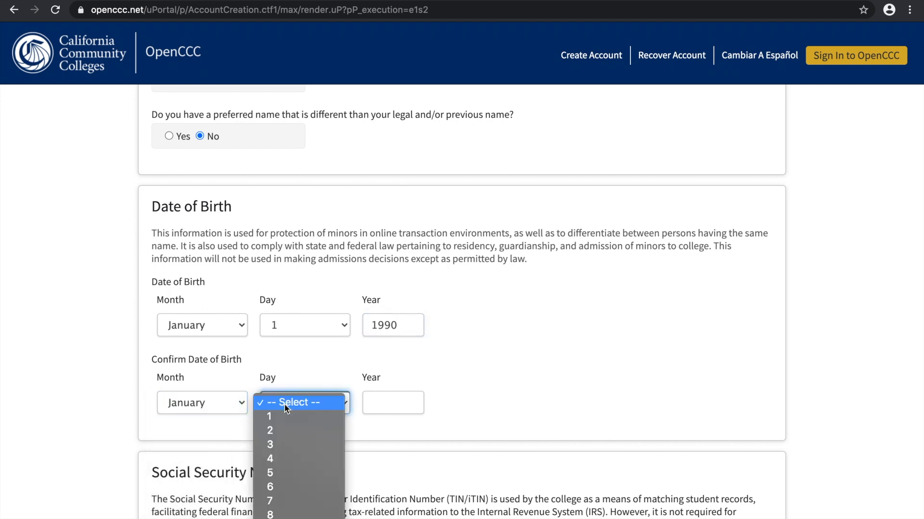
pyautogui.click(284, 414)
pyautogui.click(378, 402)
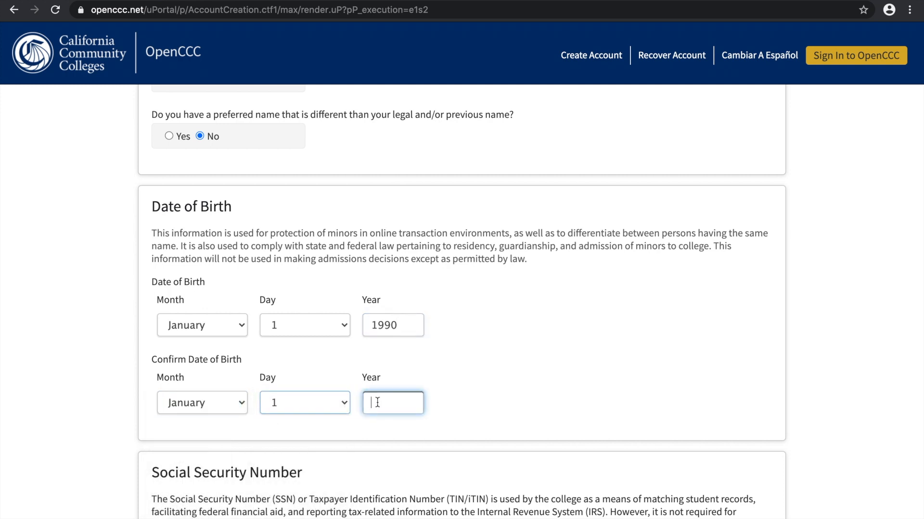
pyautogui.write('1990')
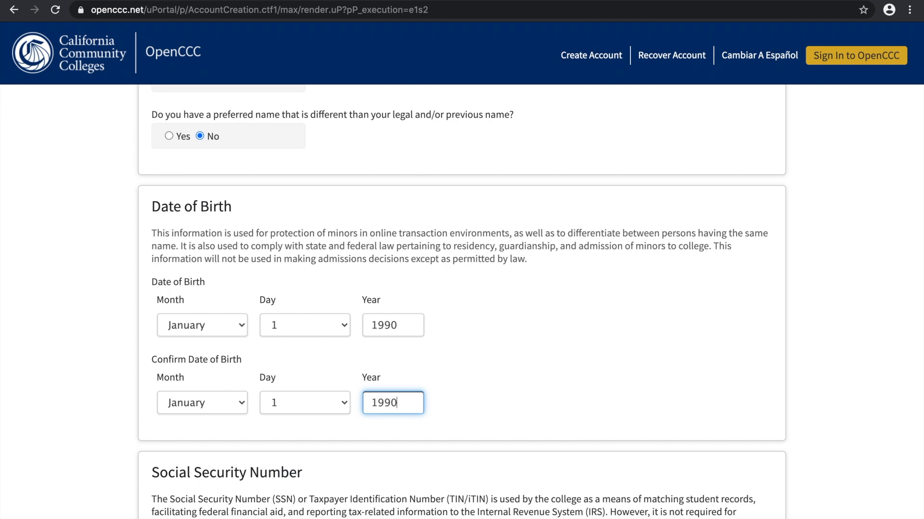
# Decline to provide a social security number, tick the no-SSN exception statement, and continue to the Contact Information page
pyautogui.scroll(-5, 392, 418)
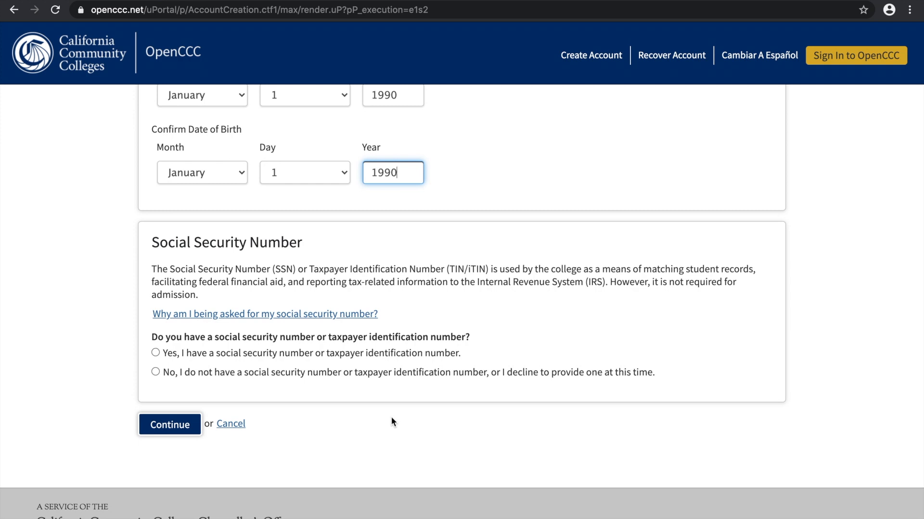
pyautogui.click(155, 372)
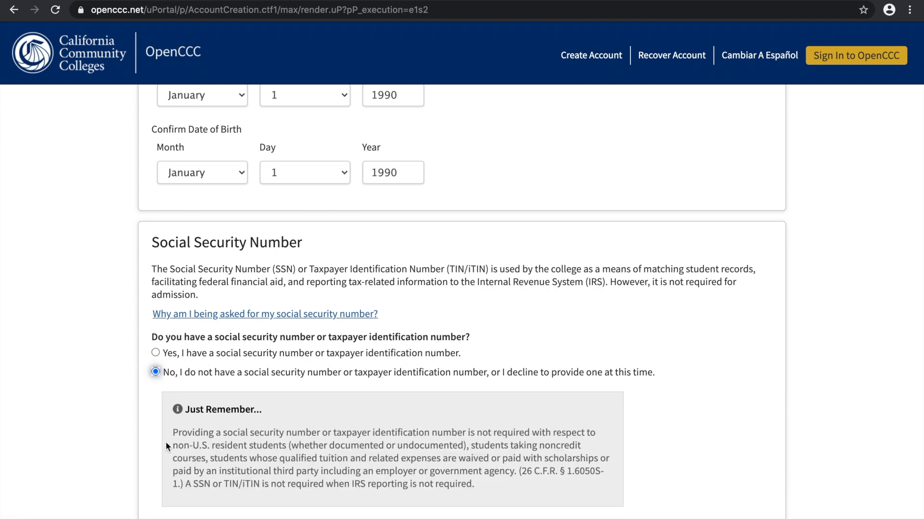
pyautogui.scroll(-2, 167, 447)
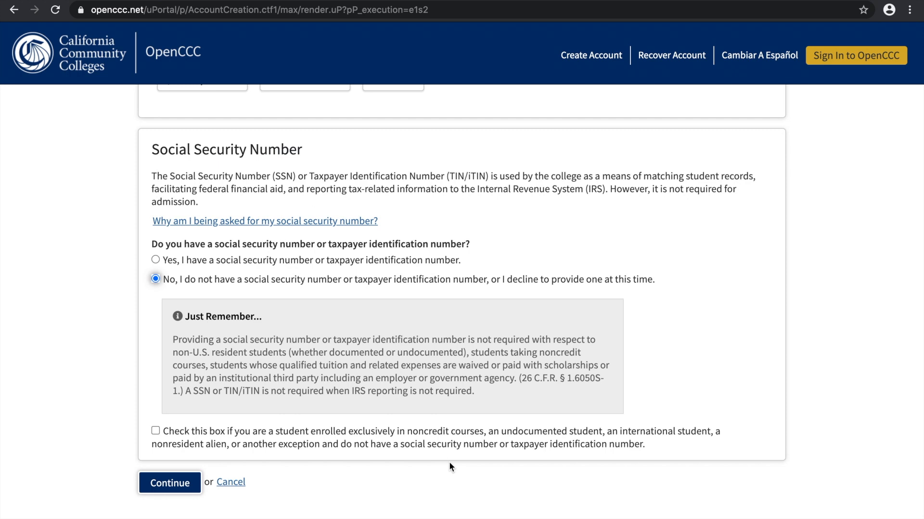
pyautogui.click(155, 431)
pyautogui.click(155, 481)
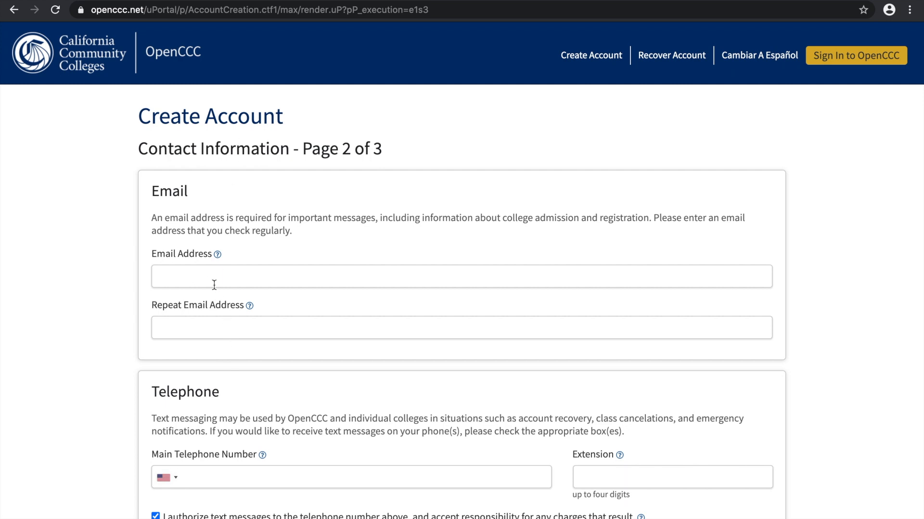
# Enter the applicant's email address in the Email Address field
pyautogui.click(248, 275)
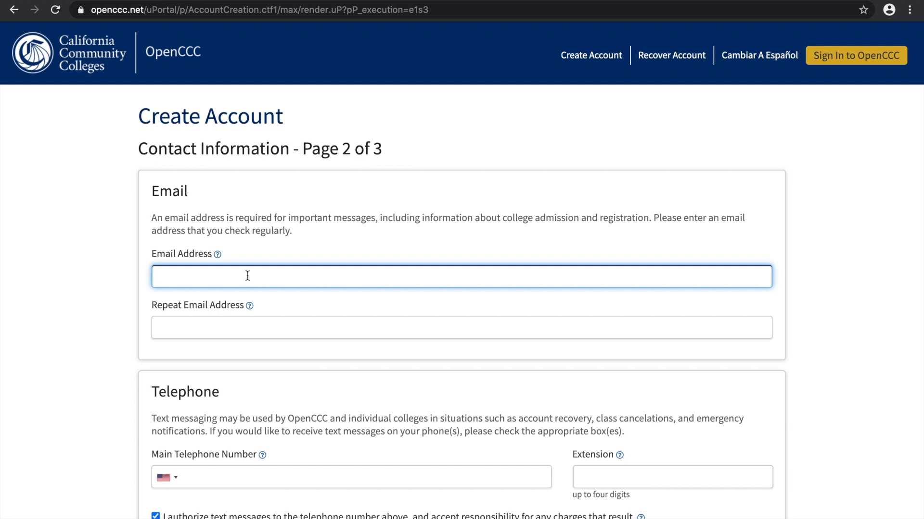
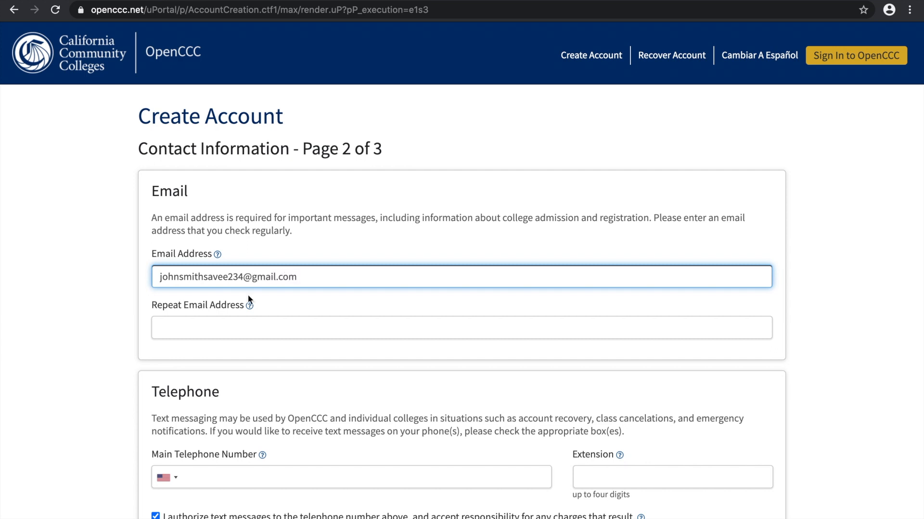
pyautogui.click(220, 330)
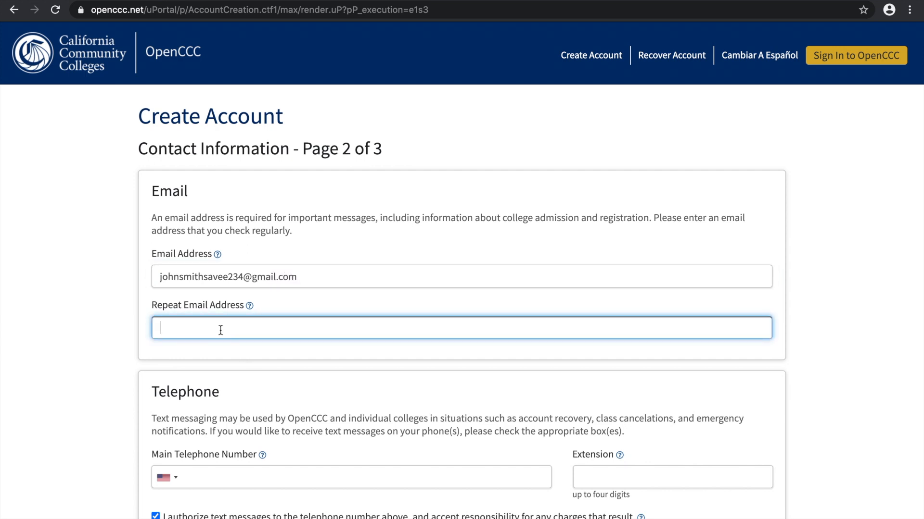
pyautogui.write('johnsmith')
# Correct the mistyped letter in the Email Address entry by replacing it with "d"
pyautogui.click(209, 276)
pyautogui.press('BackSpace')
pyautogui.write('d')
# Replace the partial Repeat Email Address entry with the complete corrected email address
pyautogui.tripleClick(218, 325)
pyautogui.press('BackSpace')
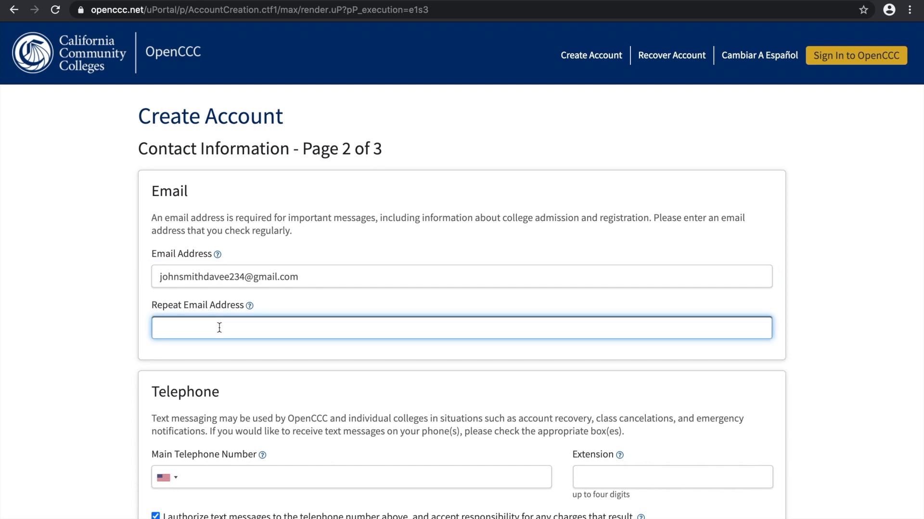
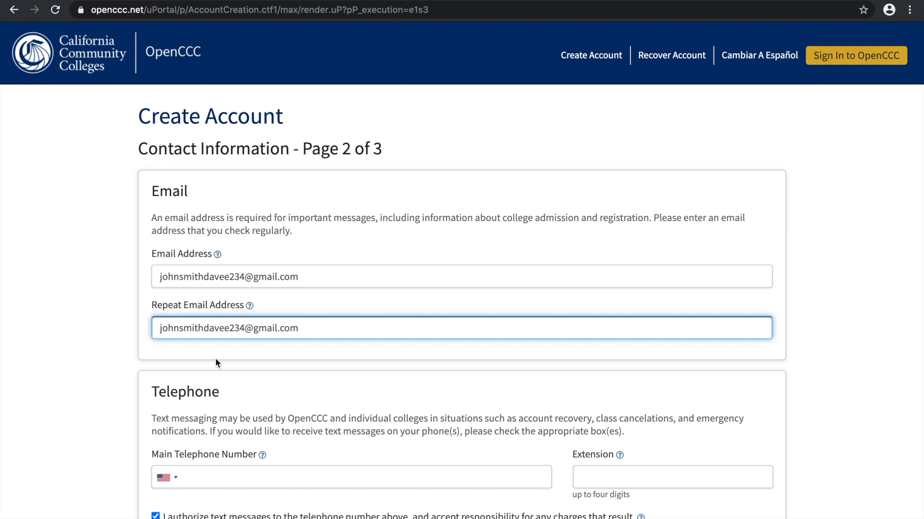
# Enter the applicant's phone number in the Main Telephone Number field
pyautogui.scroll(-2, 215, 391)
pyautogui.scroll(-1, 215, 391)
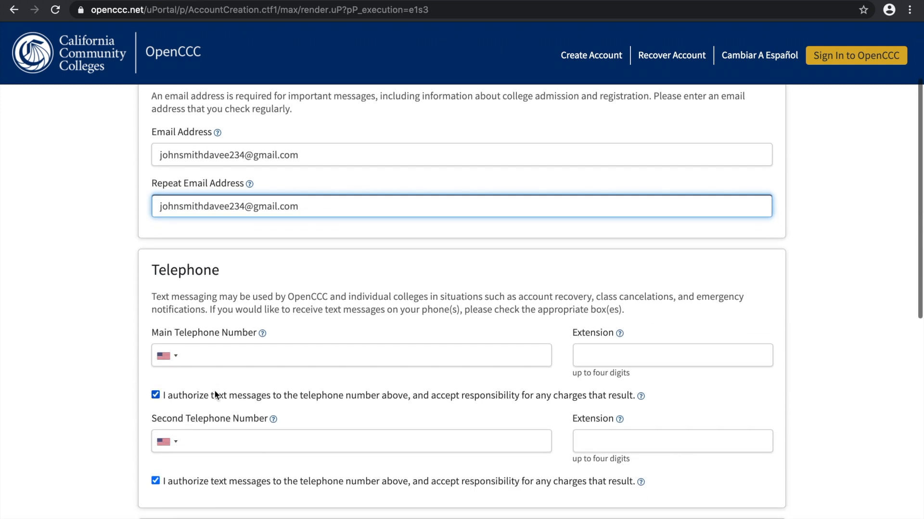
pyautogui.click(210, 360)
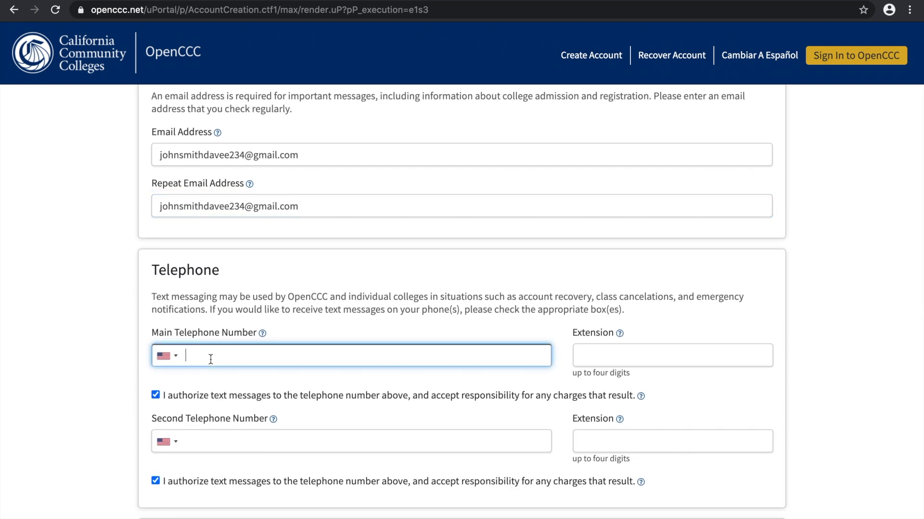
pyautogui.scroll(-1, 211, 360)
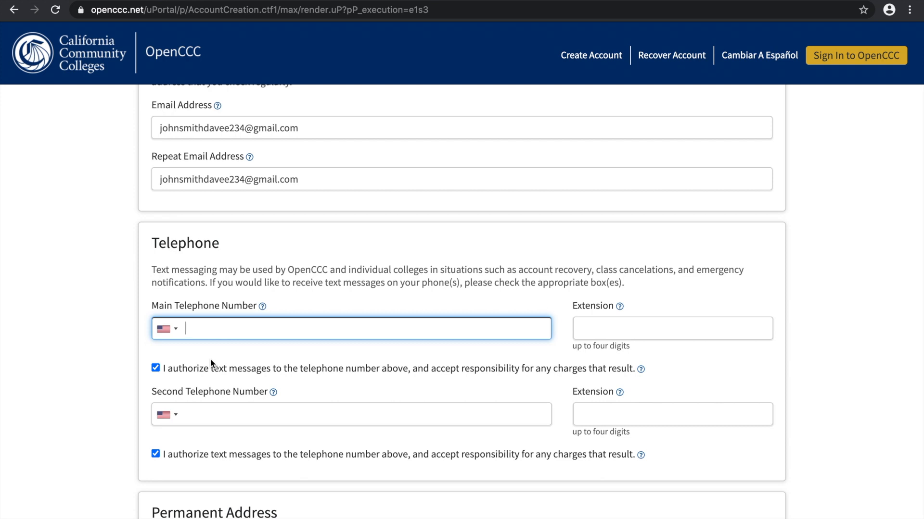
pyautogui.write('3231001234')
pyautogui.click(233, 414)
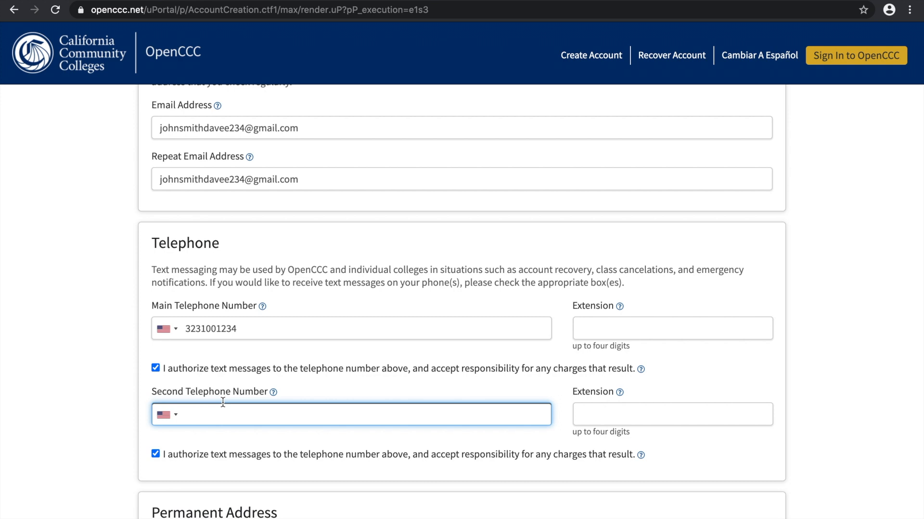
# Fill in the applicant's street address in the Permanent Address section
pyautogui.scroll(-6, 223, 402)
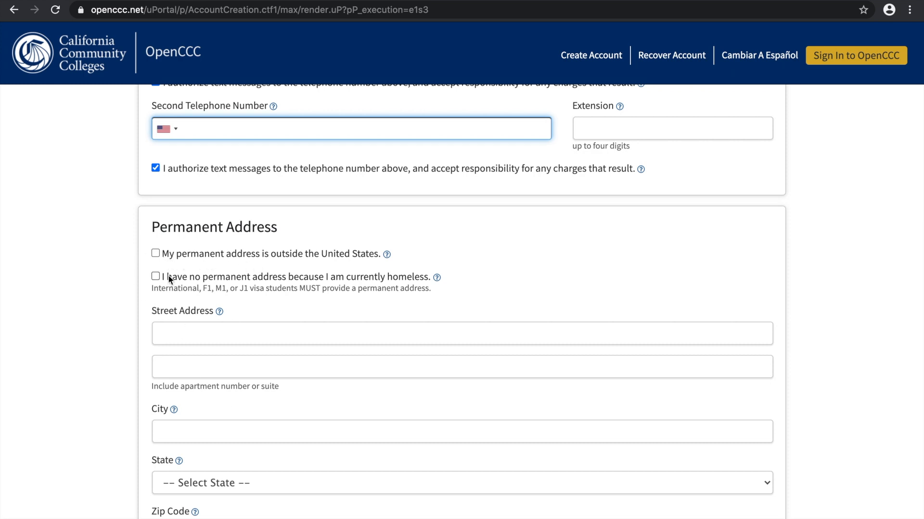
pyautogui.scroll(-2, 231, 174)
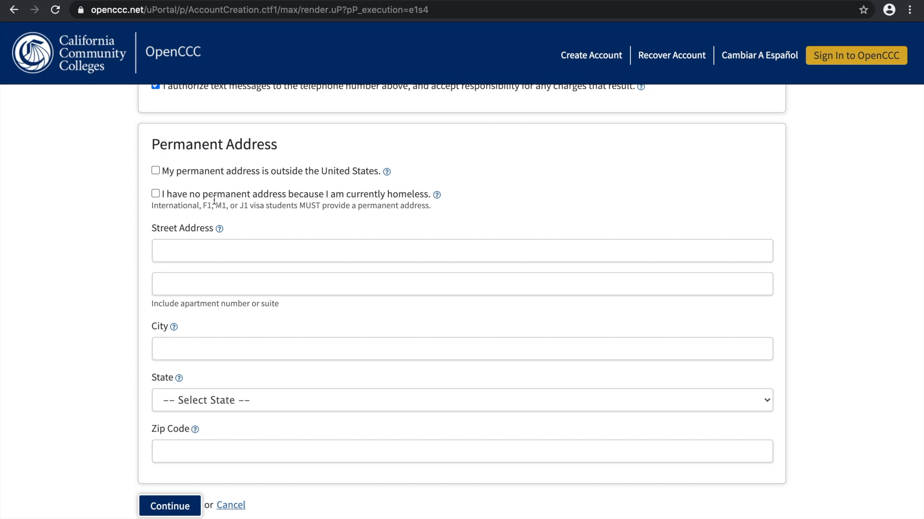
pyautogui.click(189, 255)
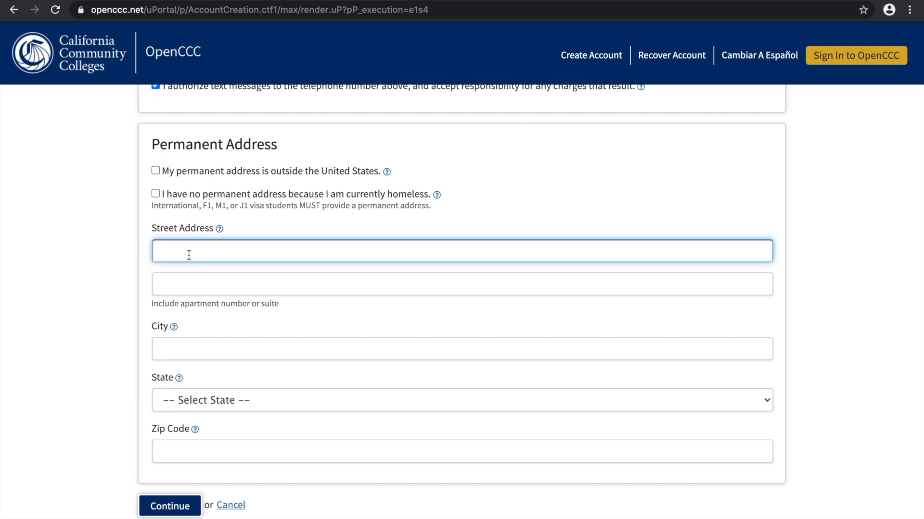
pyautogui.write('855')
pyautogui.write('N Vermont Ave')
# Enter the city of the permanent address and select California as its state
pyautogui.click(171, 351)
pyautogui.write('Los')
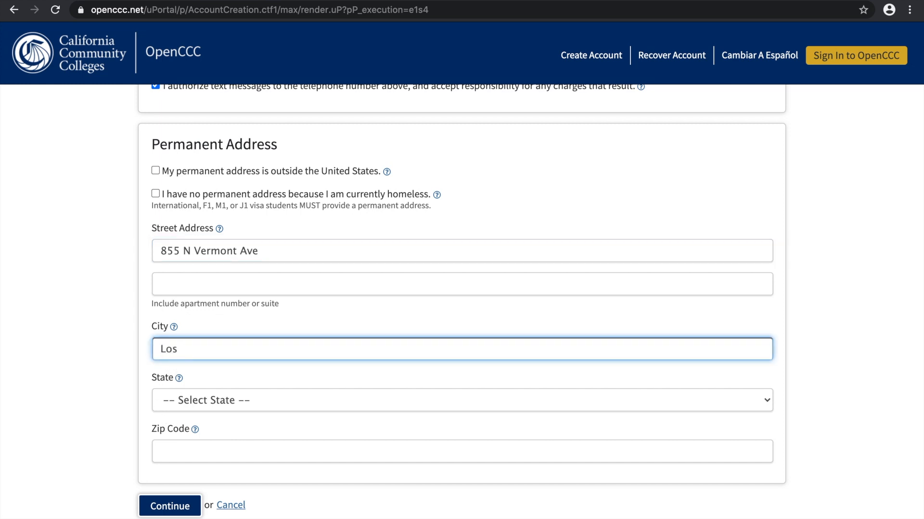
pyautogui.write(' Angeles')
pyautogui.click(194, 403)
pyautogui.click(199, 420)
pyautogui.click(197, 410)
pyautogui.click(194, 404)
# Enter the zip code of the permanent address and continue to the Security and Credentials page
pyautogui.click(192, 443)
pyautogui.write('90029')
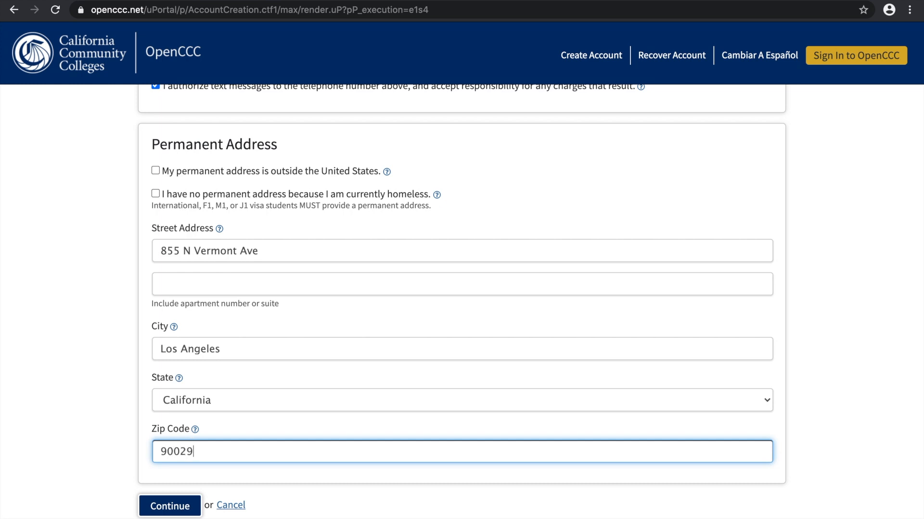
pyautogui.click(166, 509)
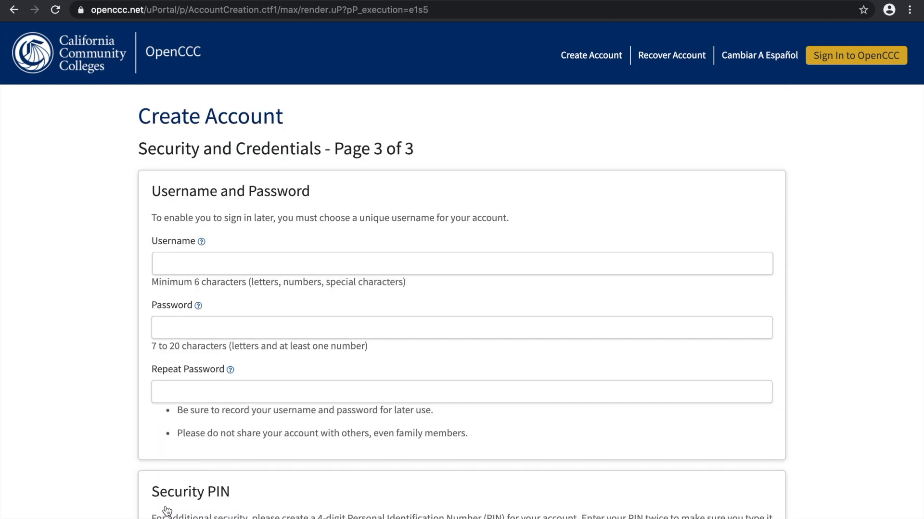
# Enter a unique account username of at least six characters in the Username field
pyautogui.scroll(-1, 206, 373)
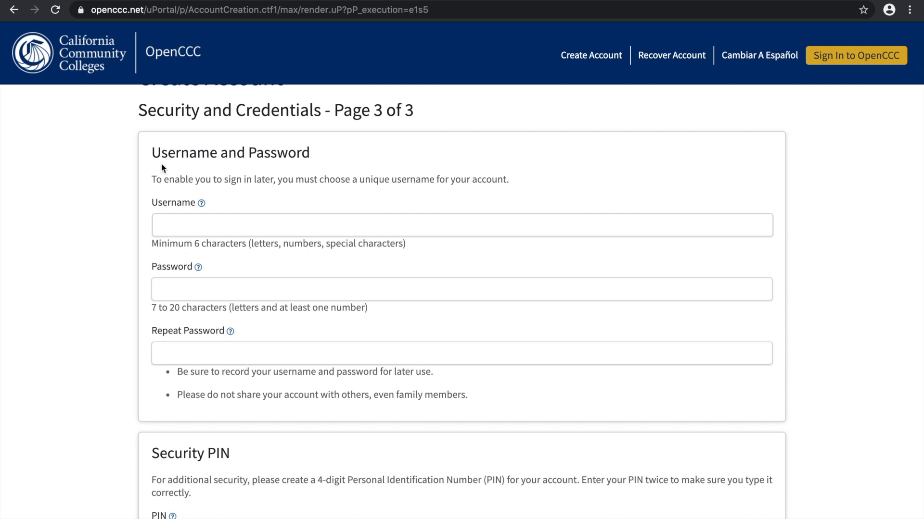
pyautogui.click(154, 224)
pyautogui.click(178, 220)
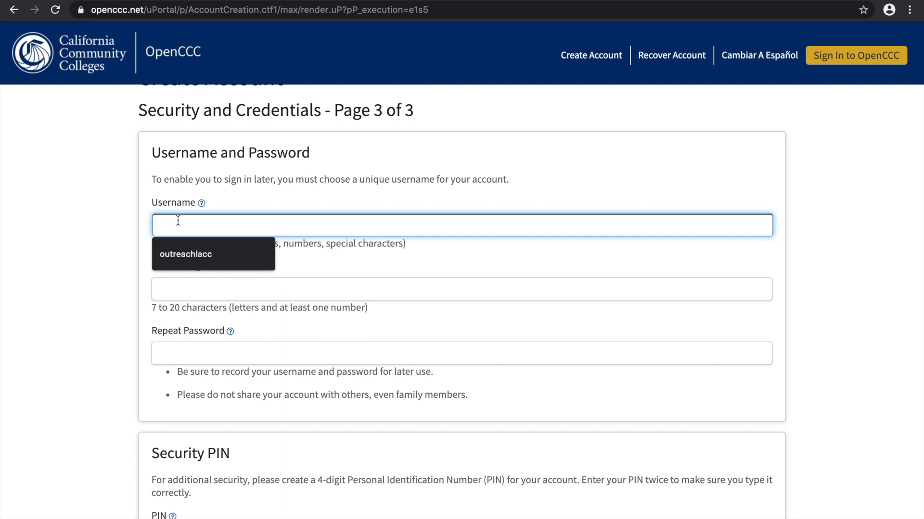
pyautogui.write('davejohn67')
# Enter the account password in the Password field and the same password in Repeat Password
pyautogui.click(196, 284)
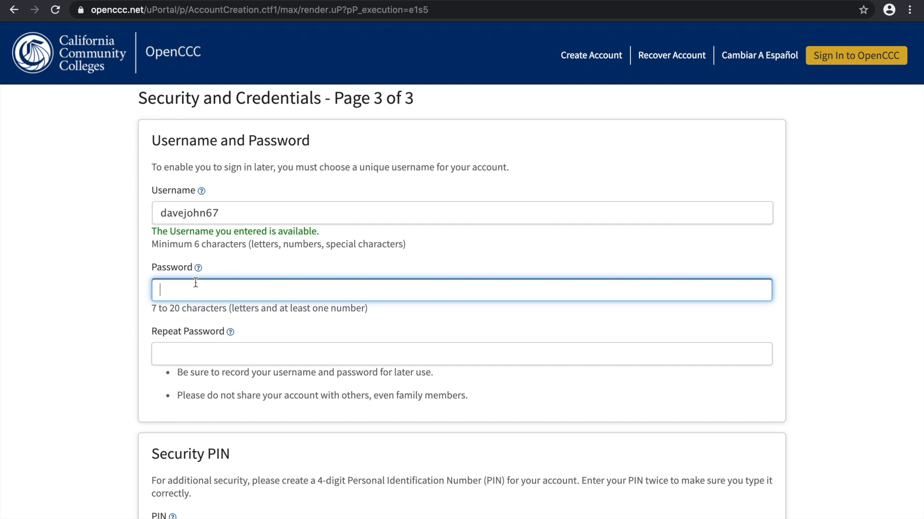
pyautogui.write('d•••••••••')
pyautogui.click(208, 354)
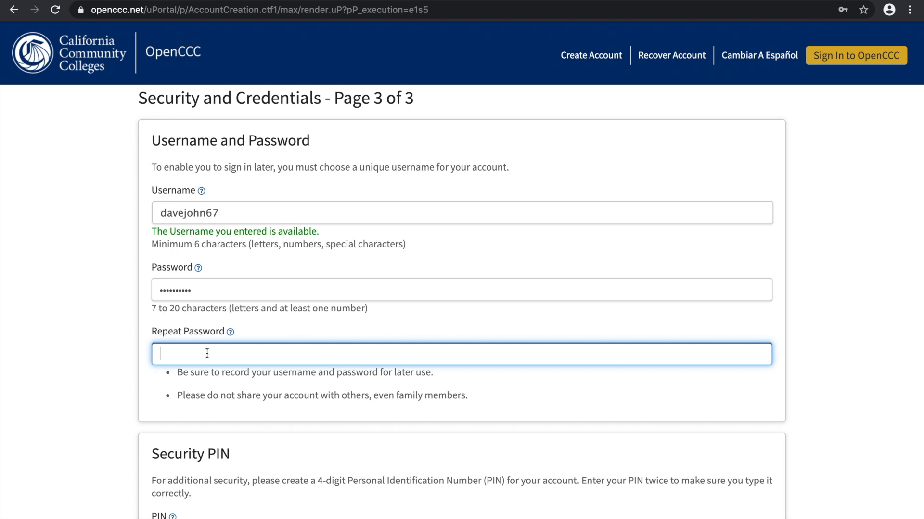
pyautogui.write('••••••••••')
pyautogui.click(246, 417)
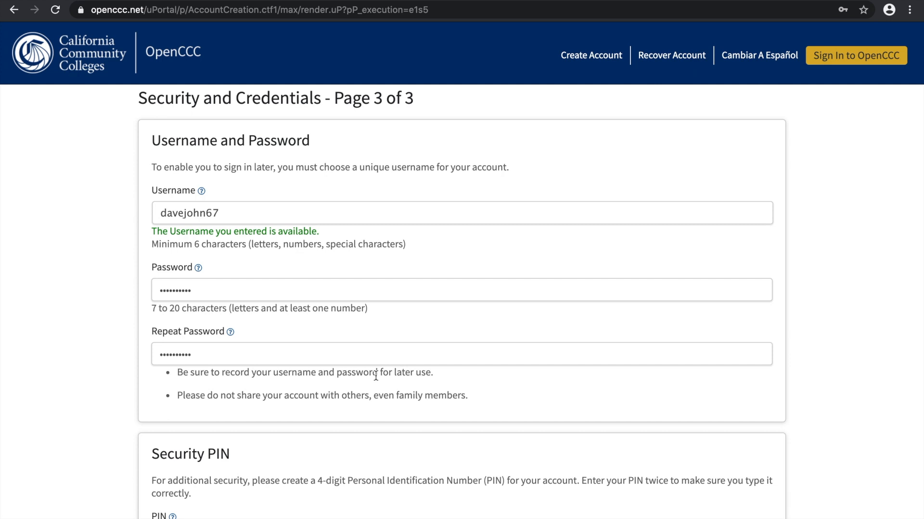
# Enter the four-digit security PIN in the PIN field and again in Repeat PIN
pyautogui.scroll(-3, 386, 469)
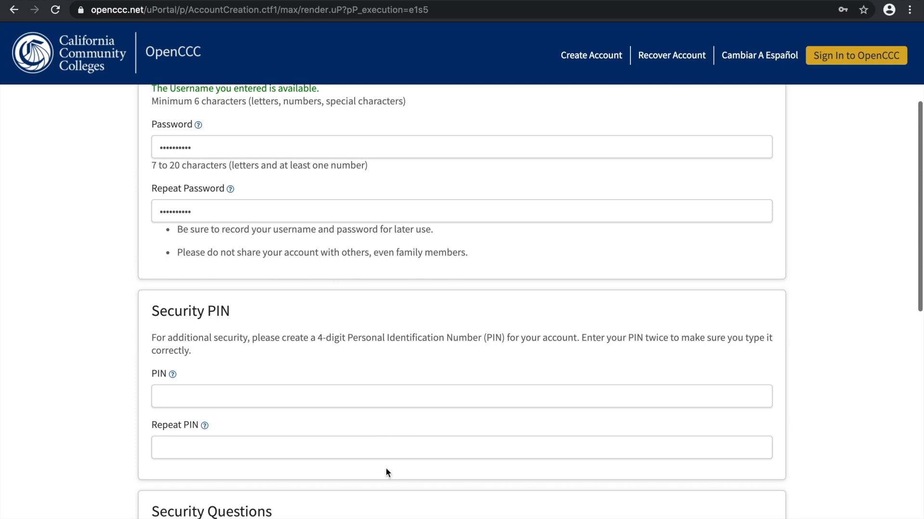
pyautogui.click(262, 397)
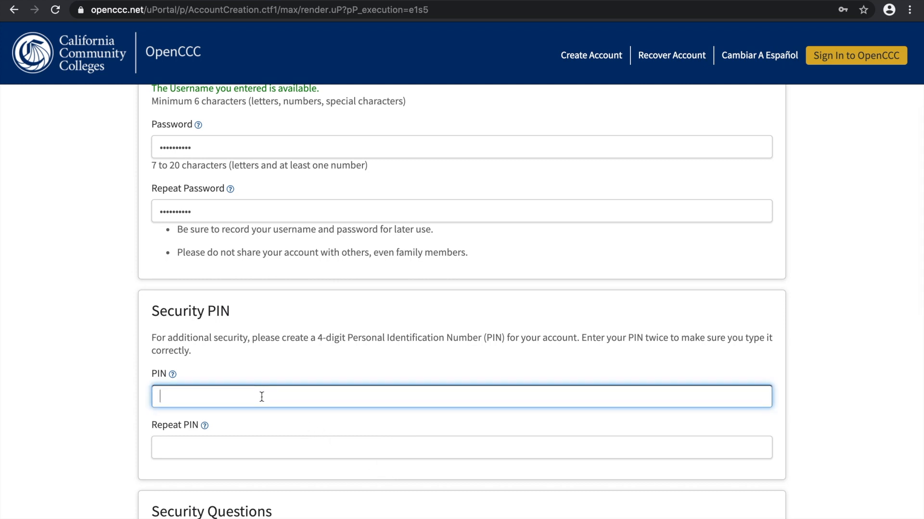
pyautogui.scroll(-2, 262, 397)
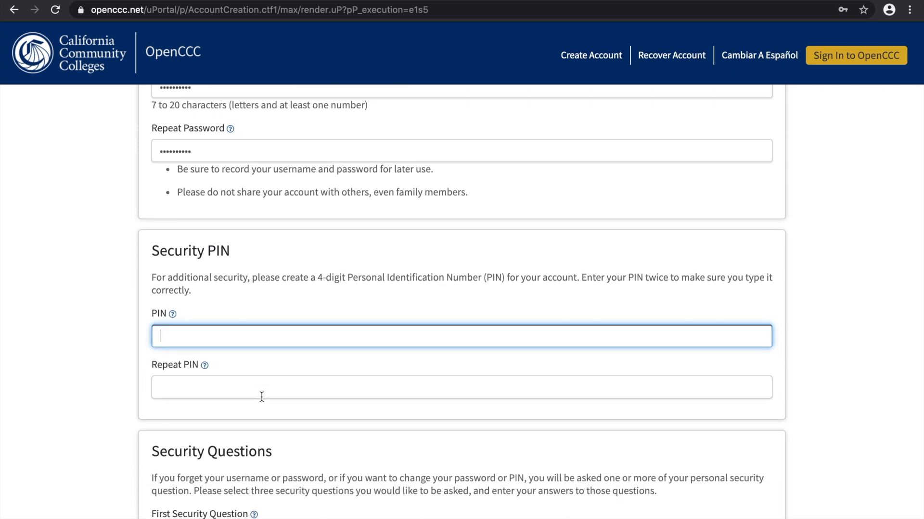
pyautogui.write('1234')
pyautogui.click(211, 374)
pyautogui.click(204, 384)
pyautogui.write('1234')
# Choose "Where did your parents meet?" as the First Security Question and fill in the suggested answer
pyautogui.scroll(-5, 226, 416)
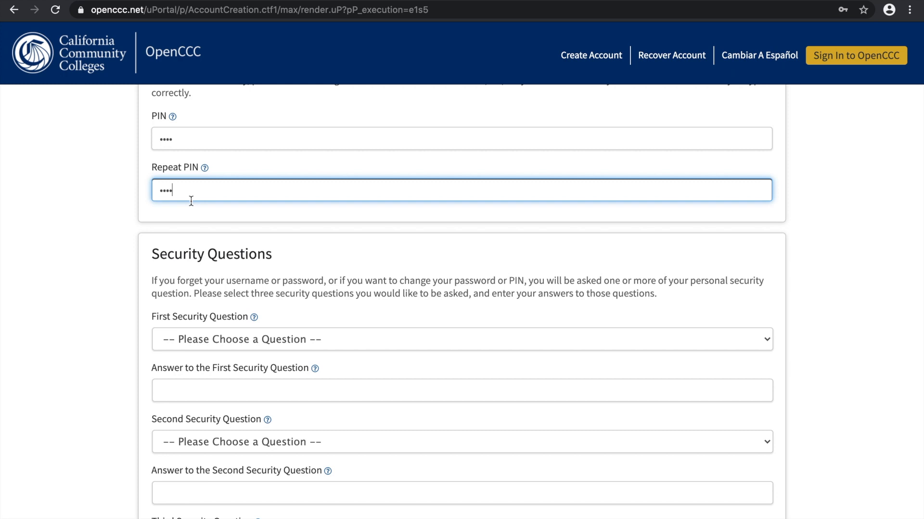
pyautogui.scroll(1, 191, 200)
pyautogui.scroll(-3, 191, 201)
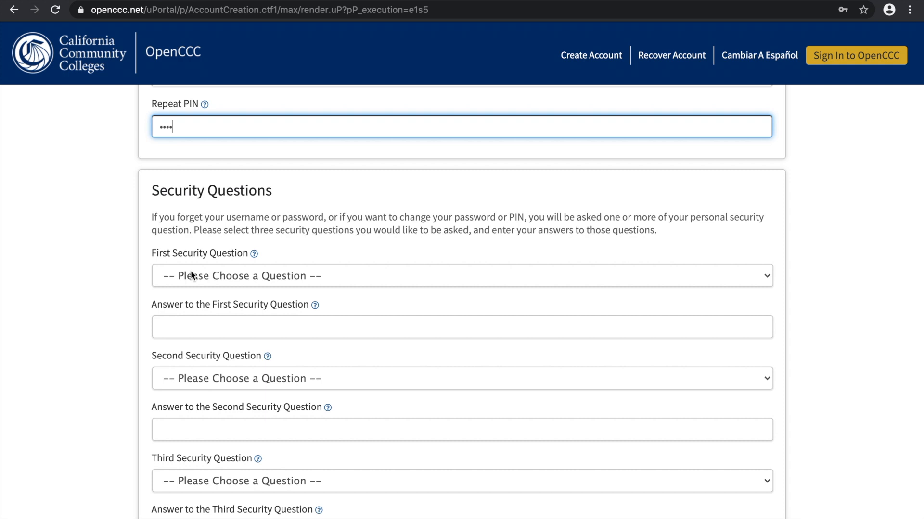
pyautogui.scroll(-2, 175, 278)
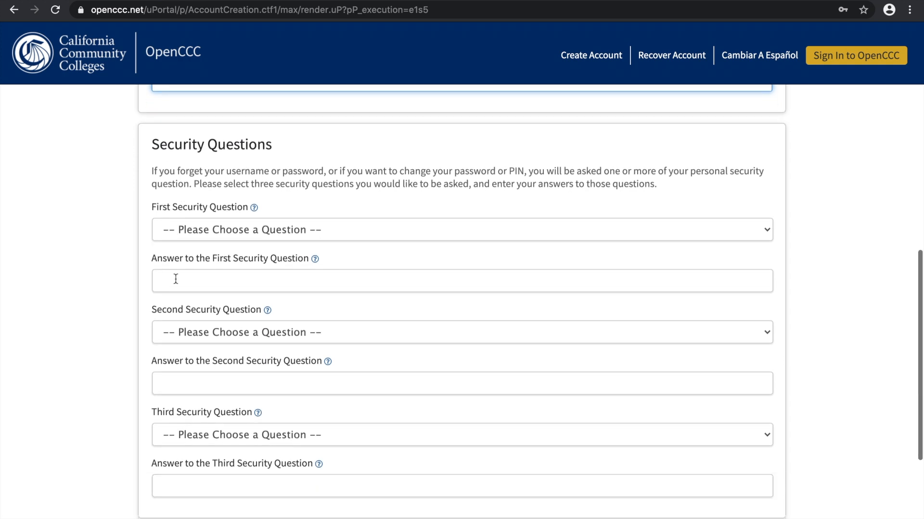
pyautogui.click(182, 230)
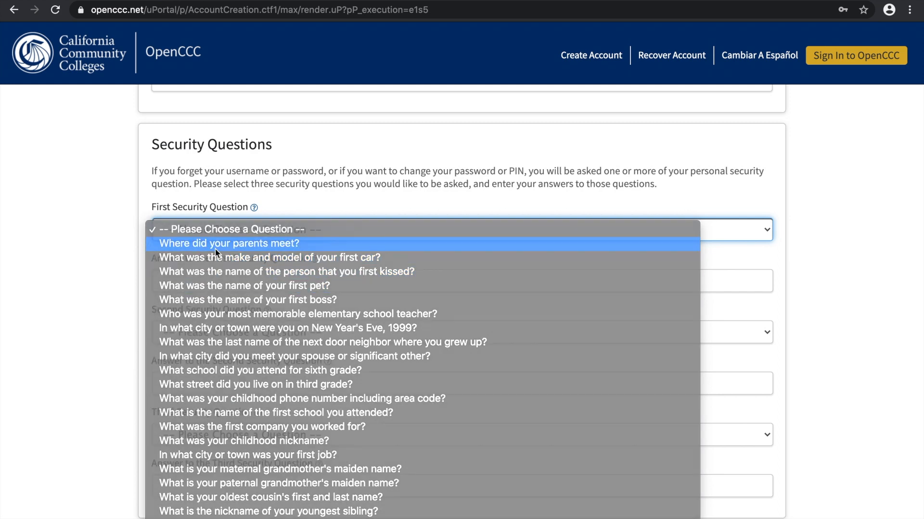
pyautogui.click(215, 249)
pyautogui.click(197, 271)
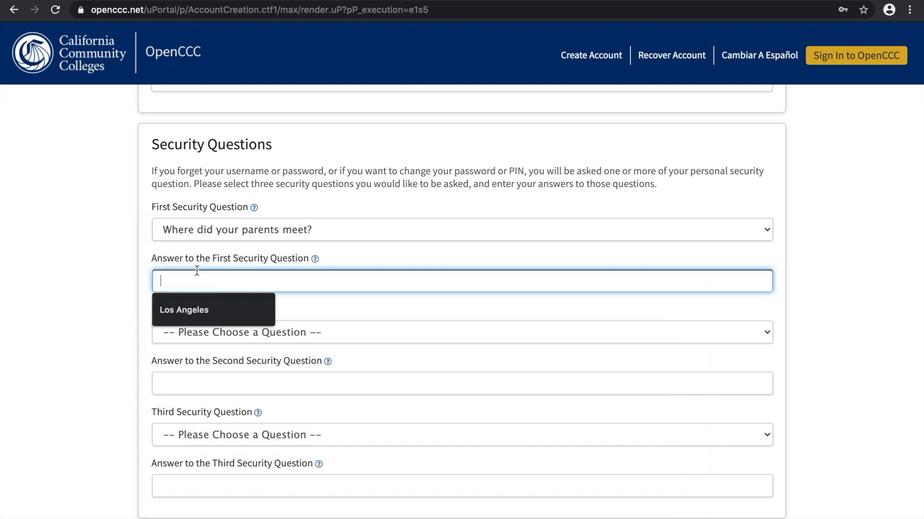
pyautogui.click(208, 310)
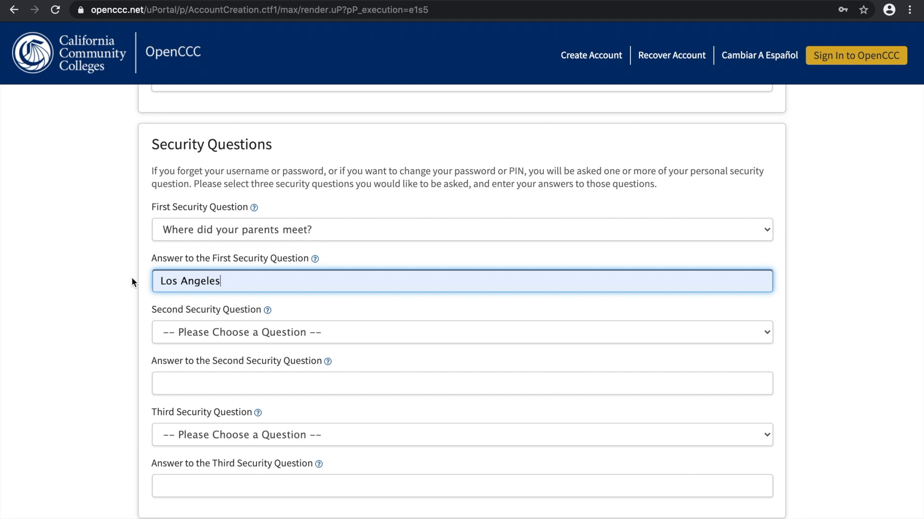
# Choose "What was the make and model of your first car?" as the Second Security Question and fill in the suggested answer
pyautogui.click(176, 332)
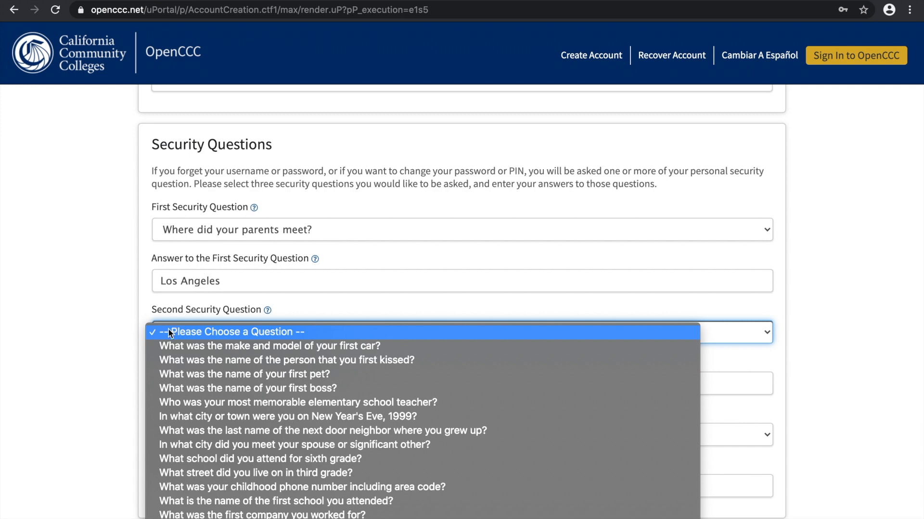
pyautogui.scroll(-3, 191, 442)
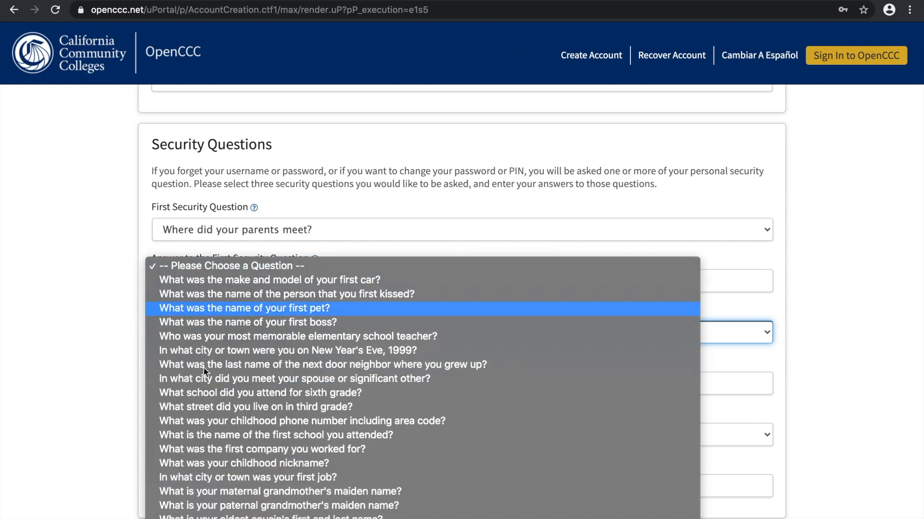
pyautogui.click(181, 282)
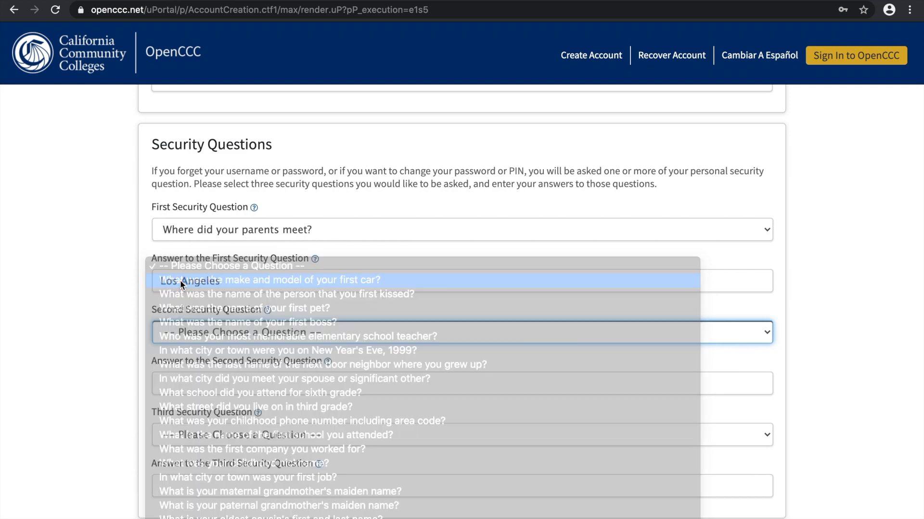
pyautogui.click(183, 383)
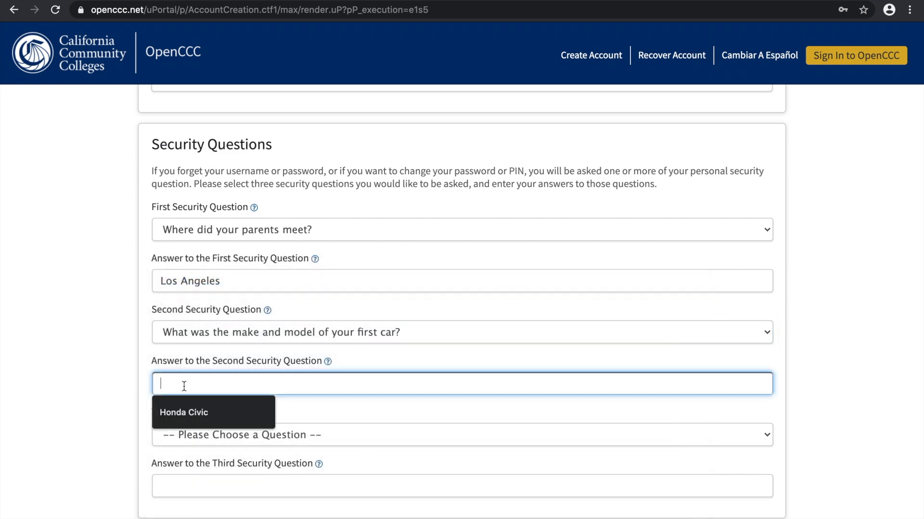
pyautogui.click(181, 417)
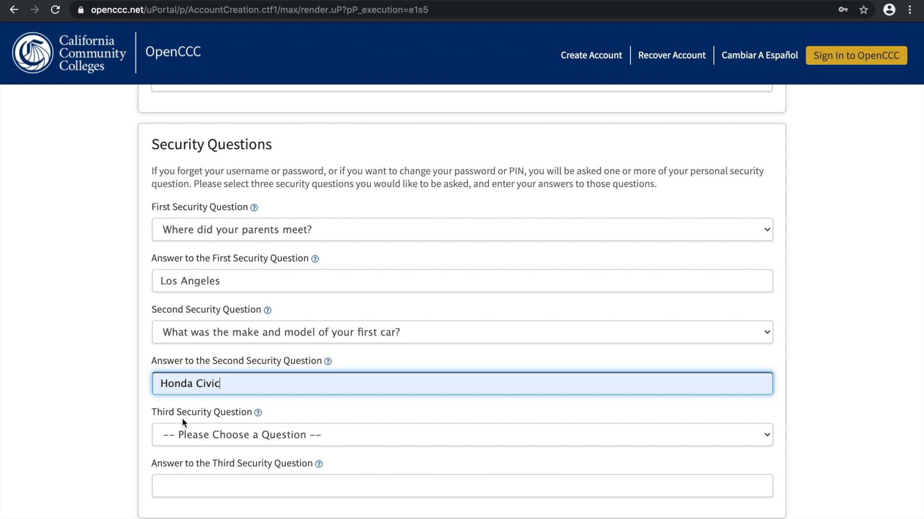
# Choose "What was the name of your first pet?" as the Third Security Question and enter its answer
pyautogui.click(181, 443)
pyautogui.scroll(-5, 180, 445)
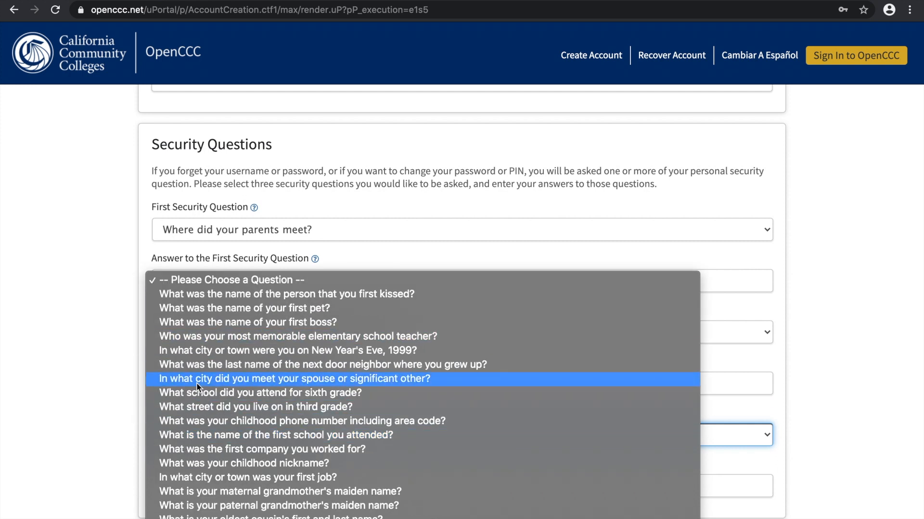
pyautogui.click(174, 311)
pyautogui.scroll(-2, 169, 364)
pyautogui.click(187, 410)
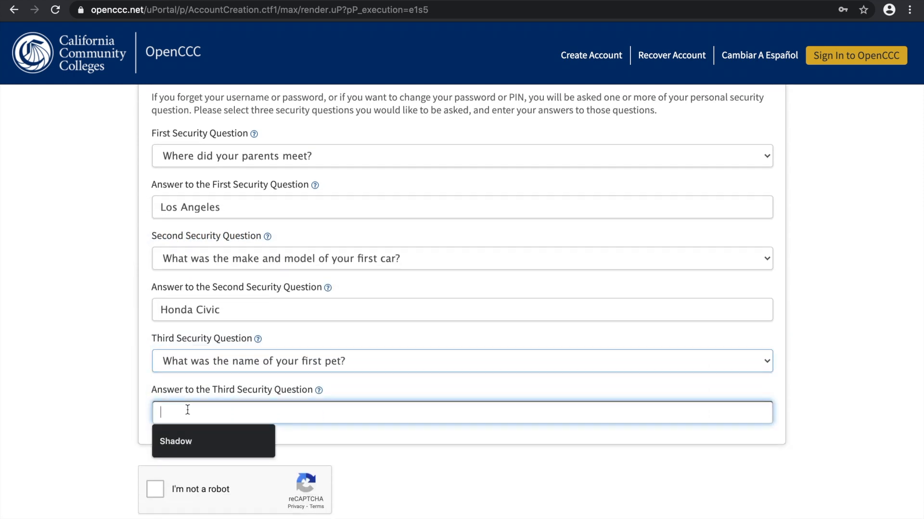
pyautogui.write('Shadow')
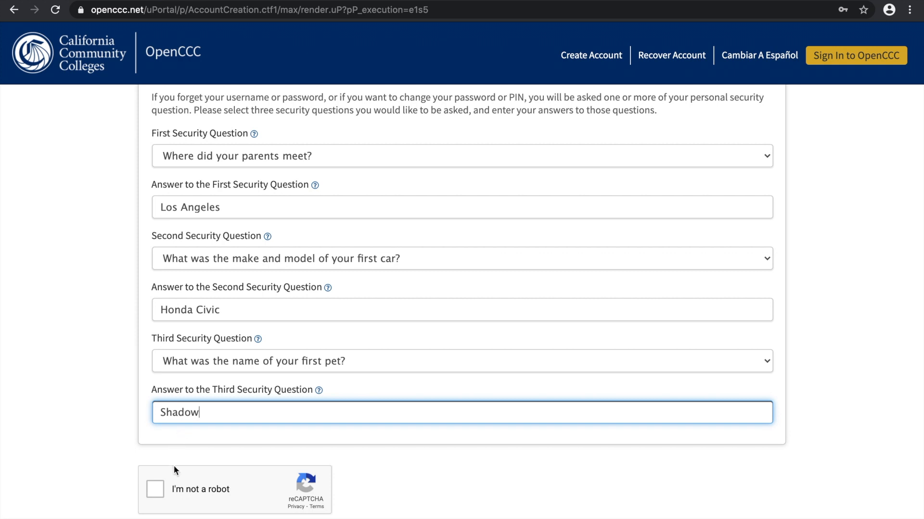
# Complete the reCAPTCHA check by selecting all images with crosswalks and verifying the selection
pyautogui.scroll(-3, 174, 446)
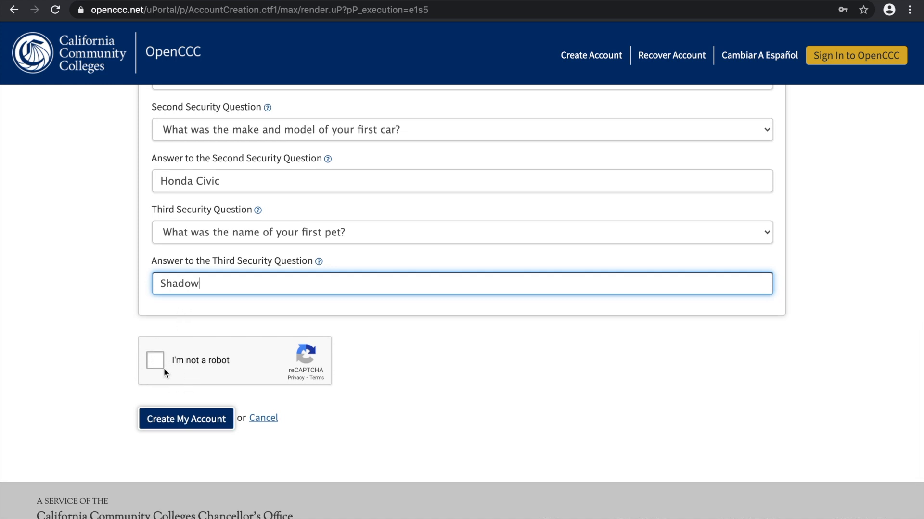
pyautogui.click(154, 360)
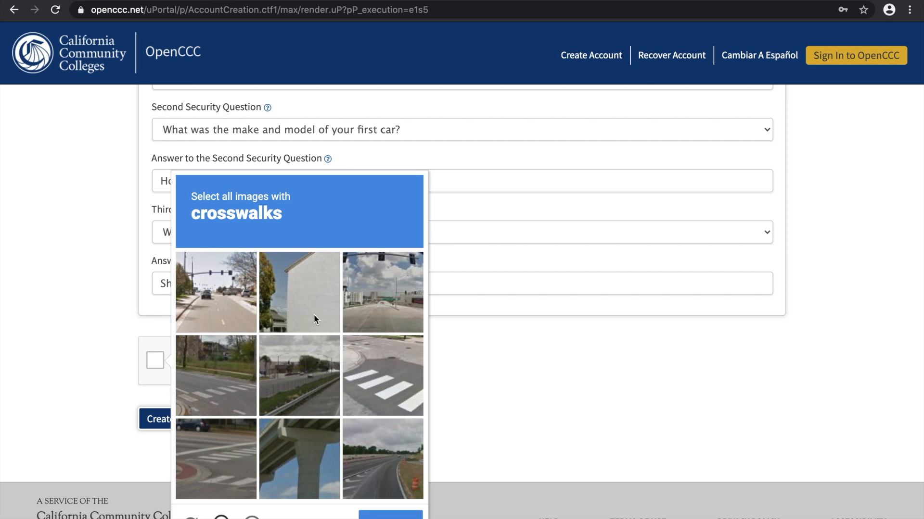
pyautogui.click(221, 361)
pyautogui.click(359, 355)
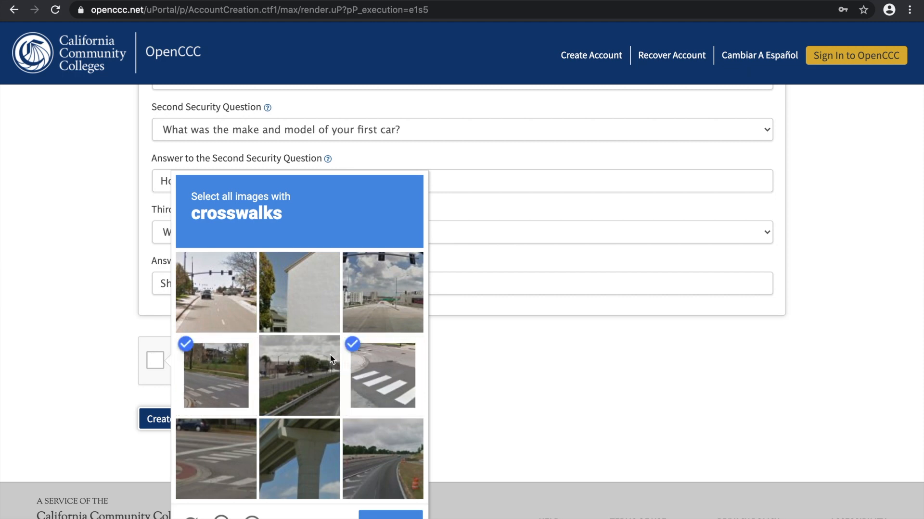
pyautogui.click(220, 441)
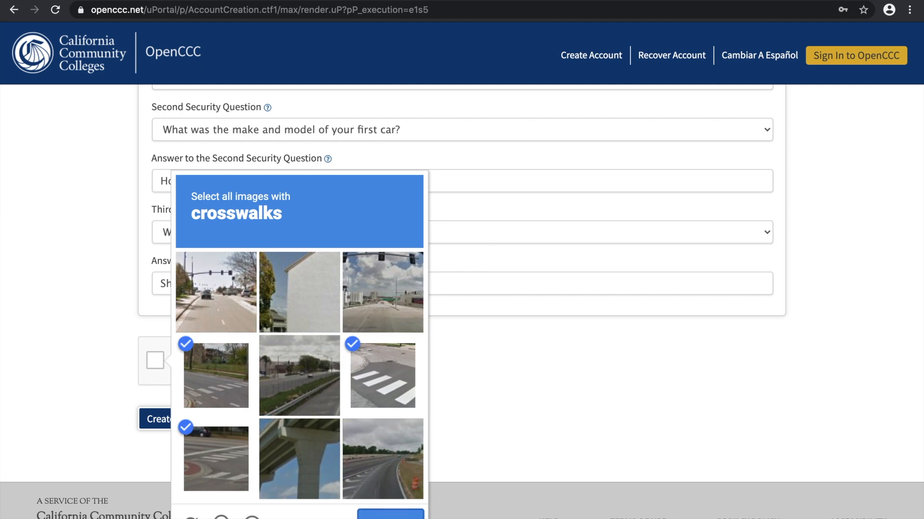
pyautogui.click(391, 515)
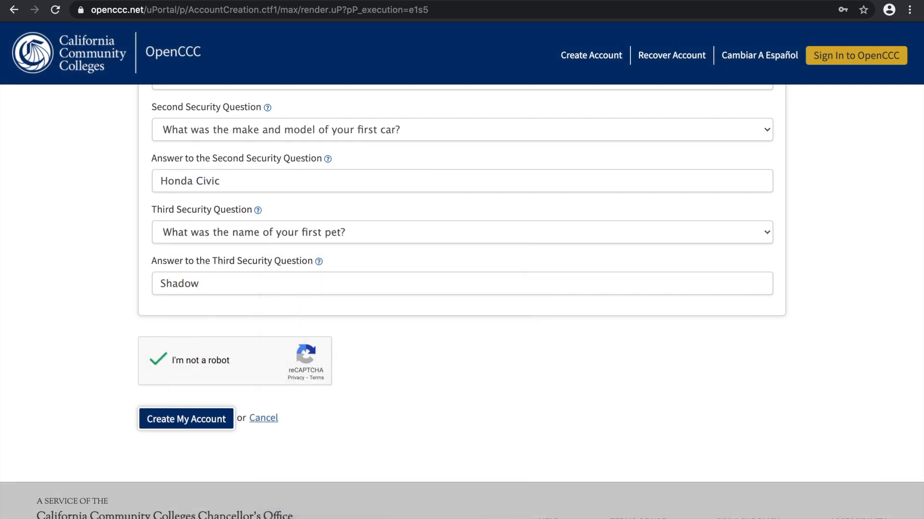
# Submit the form to create the OpenCCC account and continue to the secure CCC application
pyautogui.scroll(1, 188, 434)
pyautogui.scroll(-1, 186, 434)
pyautogui.scroll(1, 187, 434)
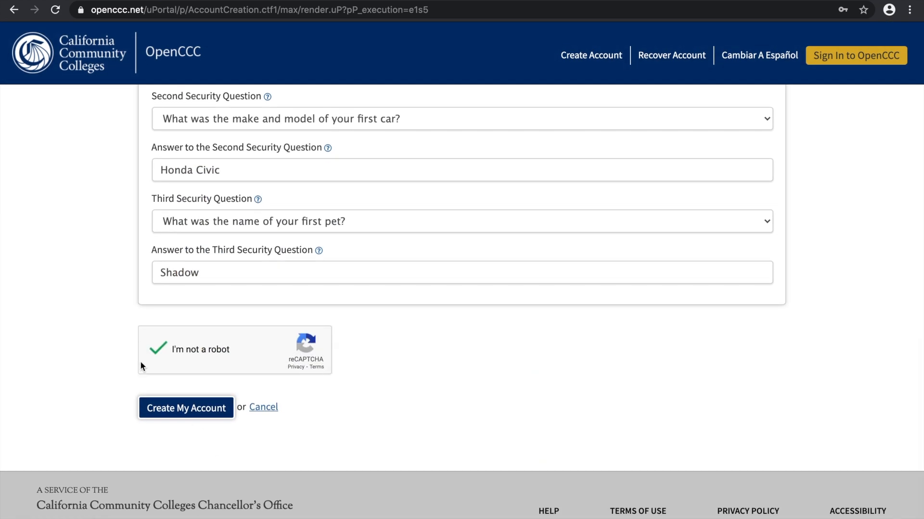
pyautogui.click(191, 413)
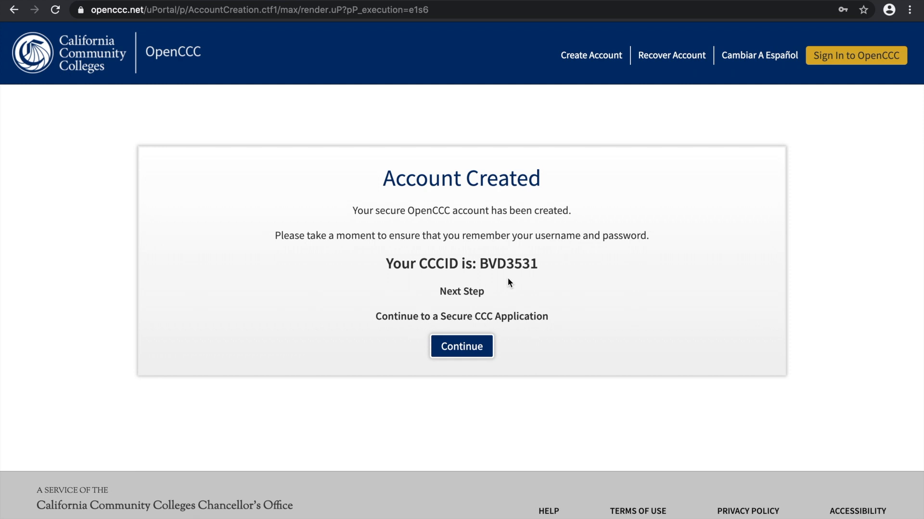
pyautogui.click(458, 352)
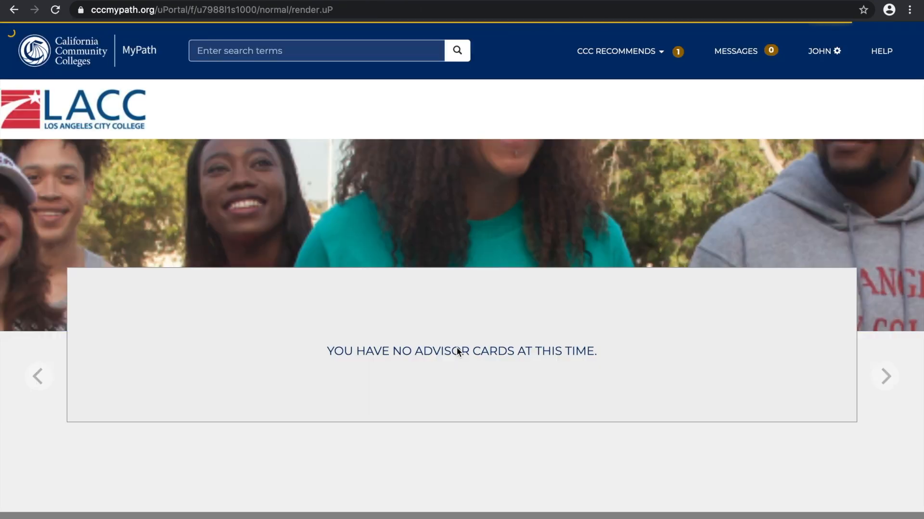
pyautogui.scroll(-1, 909, 380)
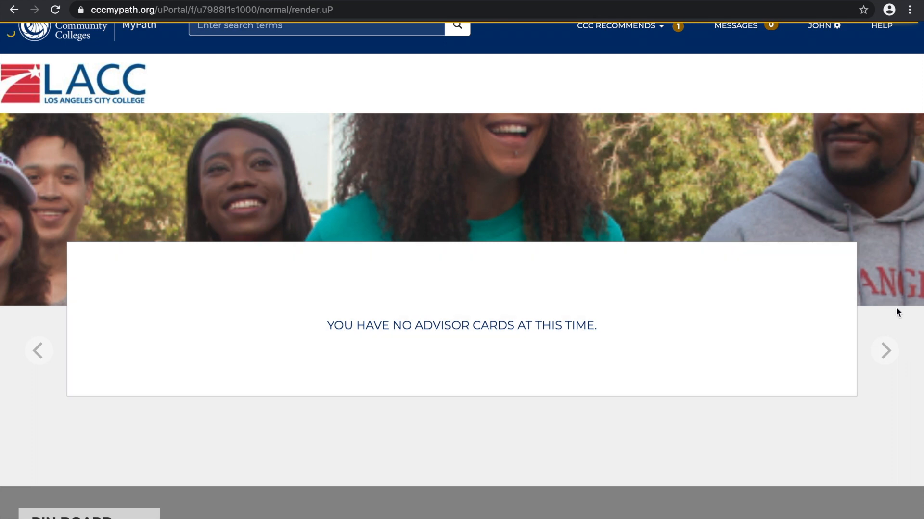
pyautogui.scroll(1, 895, 308)
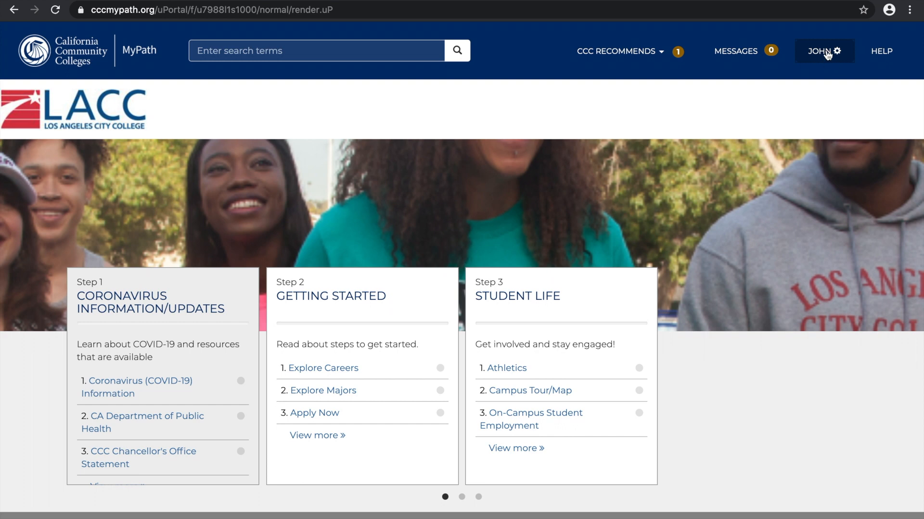
pyautogui.click(841, 57)
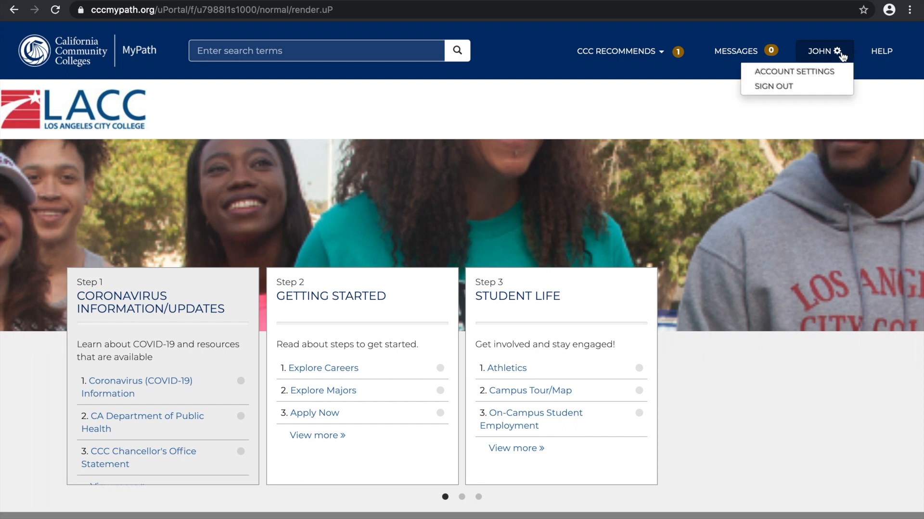
pyautogui.click(801, 93)
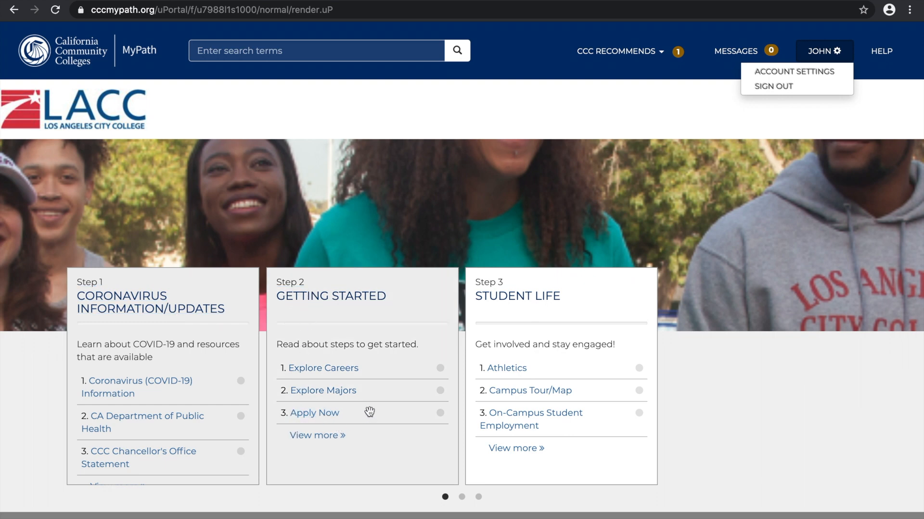
# Open Apply Now from the Getting Started steps and start a new application to LA City College
pyautogui.click(315, 414)
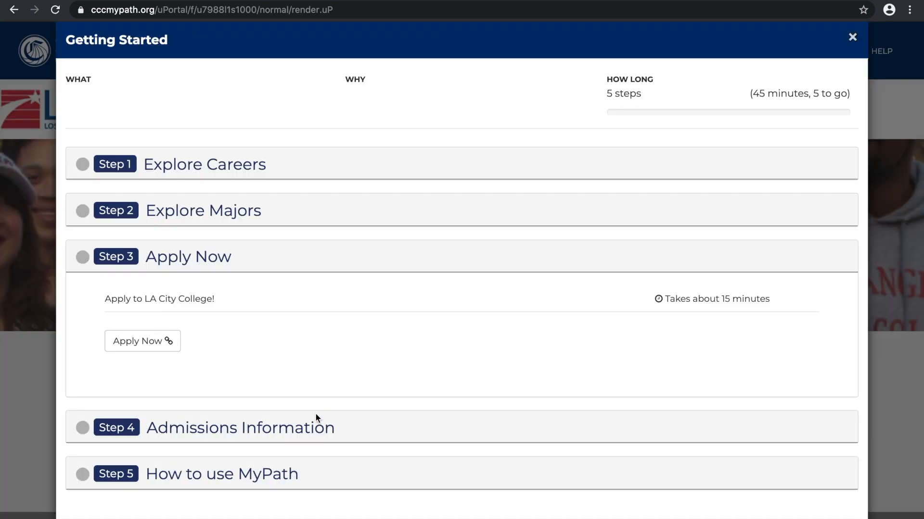
pyautogui.click(155, 343)
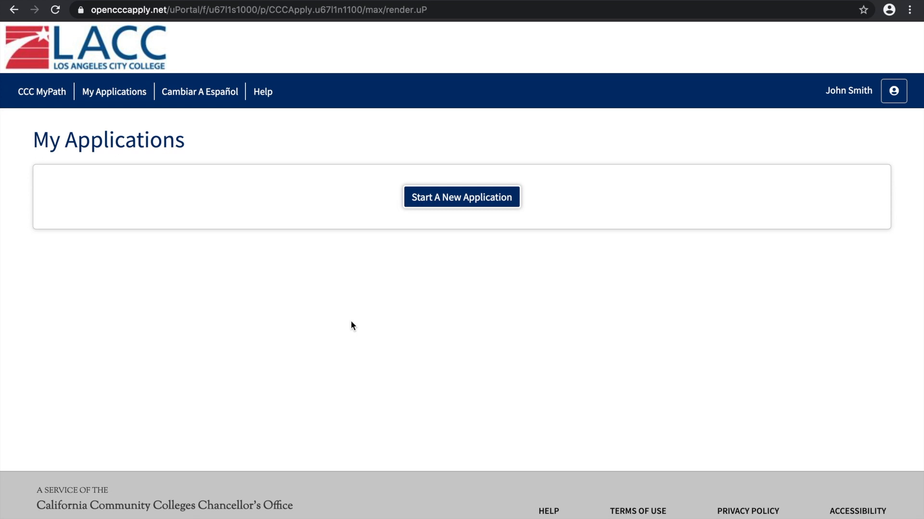
pyautogui.click(461, 198)
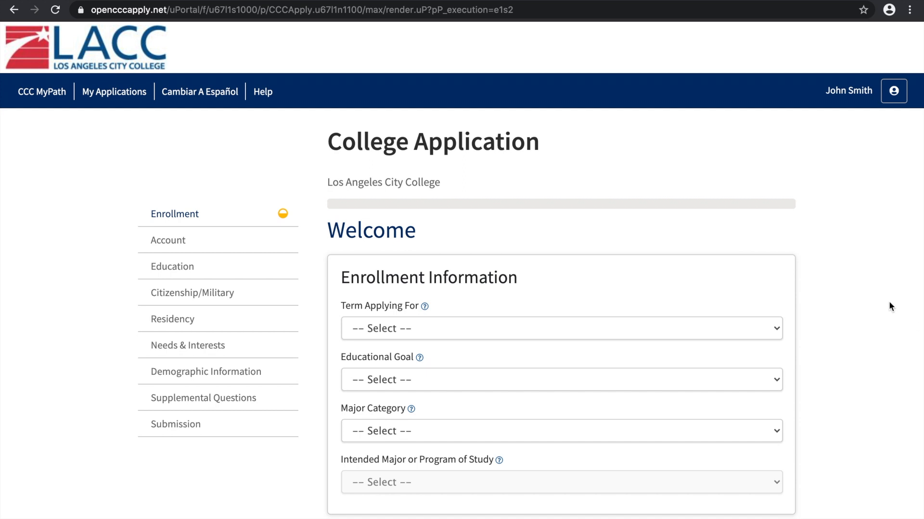
# Set the term applying for to Winter and Spring 2021 and the educational goal to "Transfer to a 4-year institution without an associate degree"
pyautogui.scroll(-1, 888, 301)
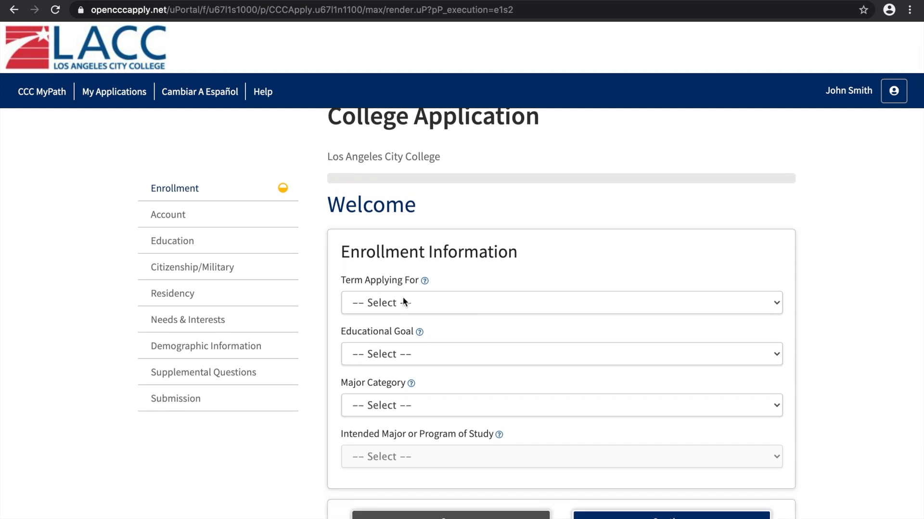
pyautogui.click(429, 303)
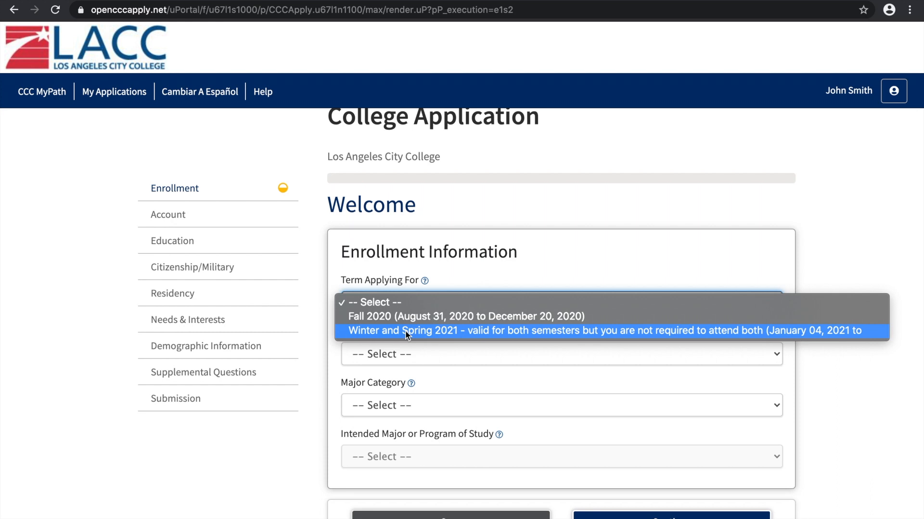
pyautogui.click(455, 330)
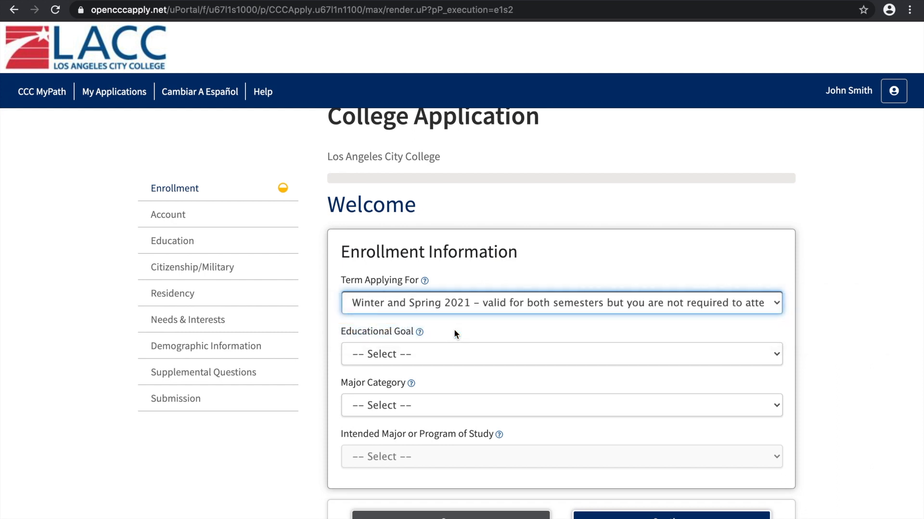
pyautogui.click(437, 354)
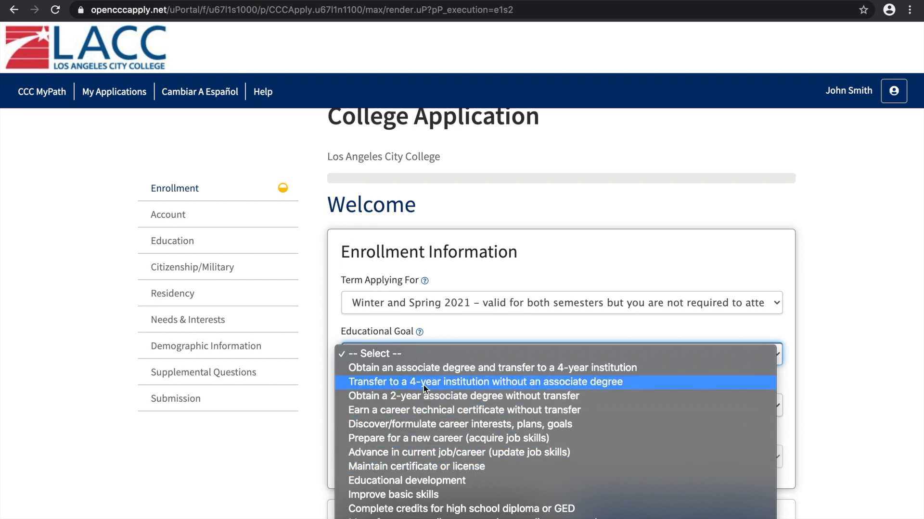
pyautogui.click(503, 385)
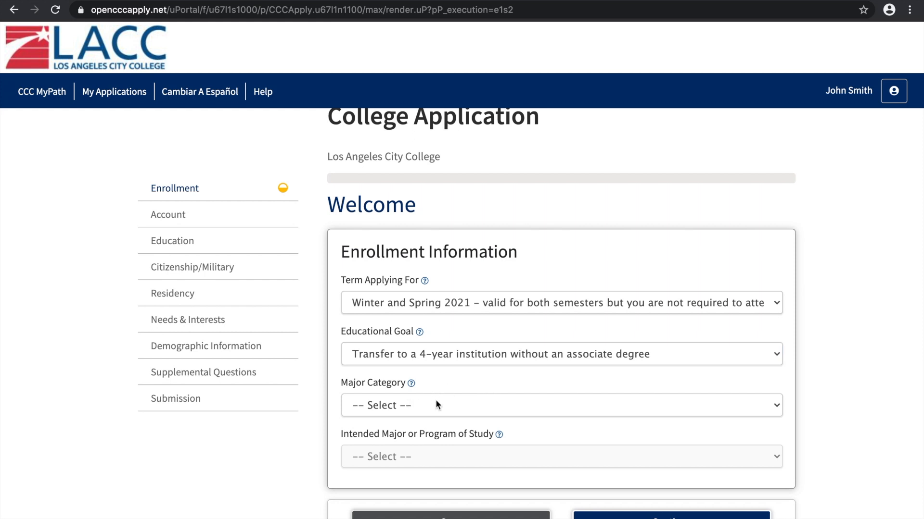
# Choose Health Science as major category and "Registered Nursing - Associate in Science" as intended major, and continue to the Account section
pyautogui.click(437, 404)
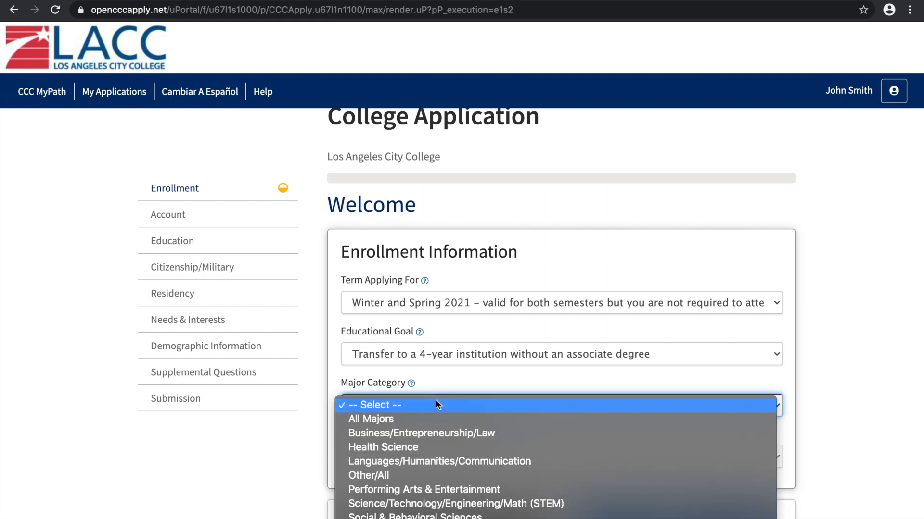
pyautogui.click(426, 448)
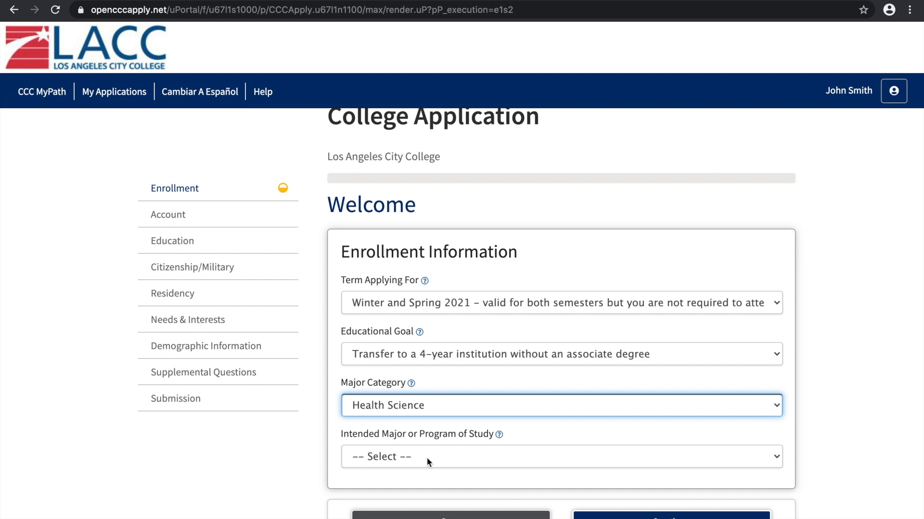
pyautogui.click(448, 455)
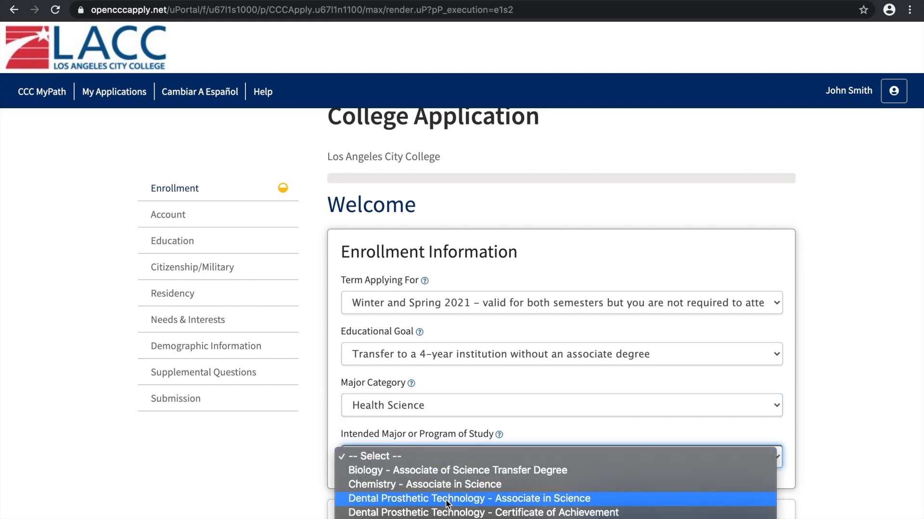
pyautogui.scroll(-3, 447, 515)
pyautogui.scroll(-1, 481, 515)
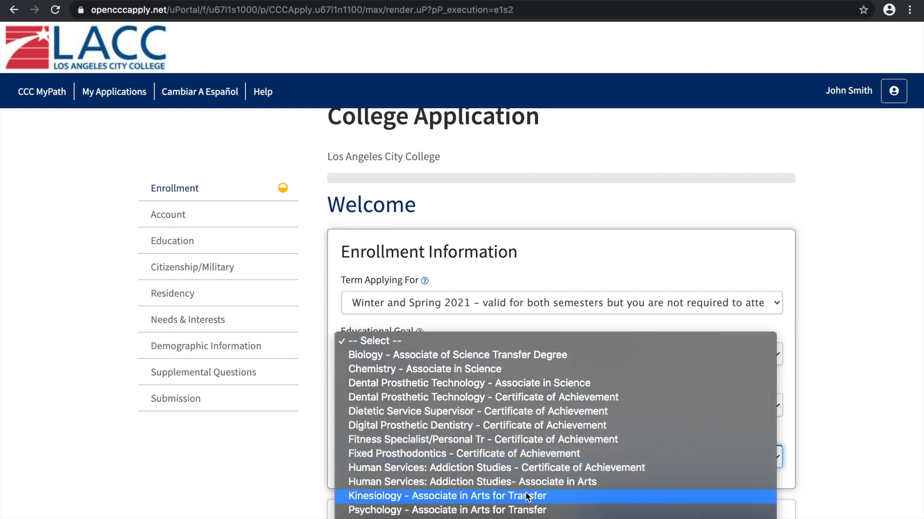
pyautogui.scroll(-1, 529, 516)
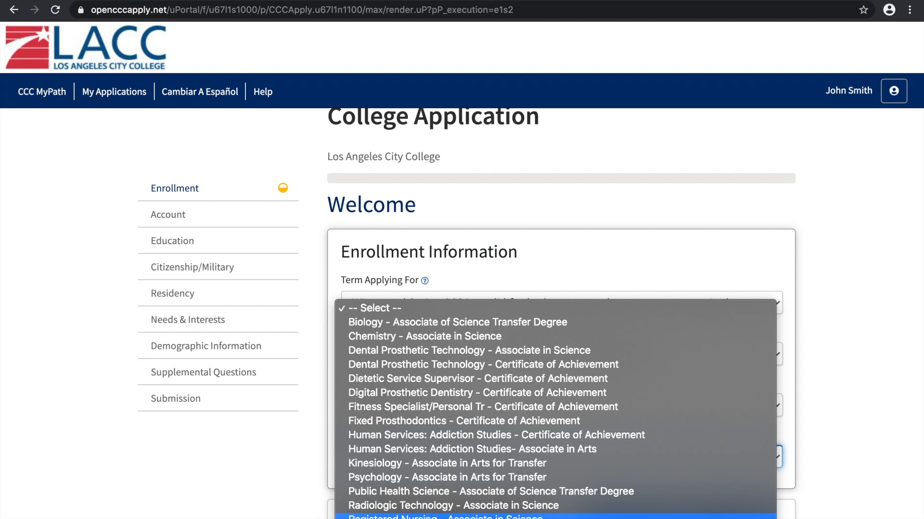
pyautogui.press('Return')
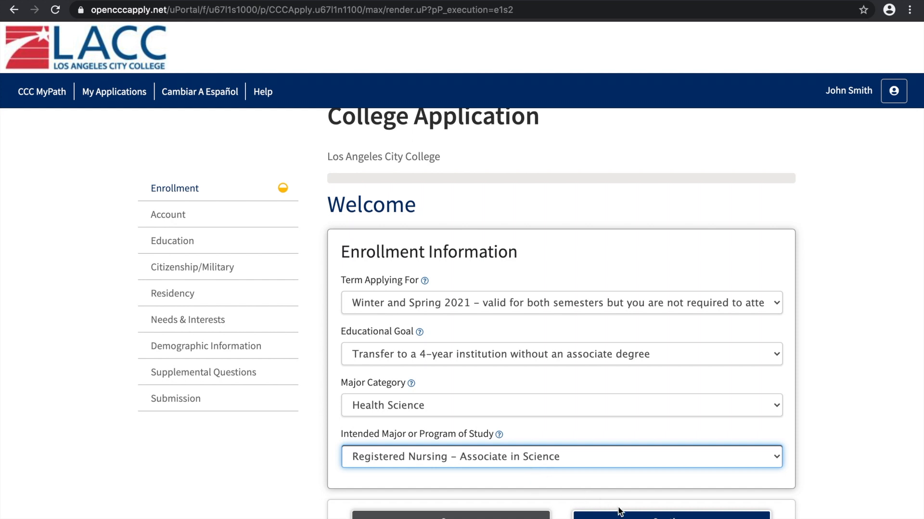
pyautogui.click(648, 518)
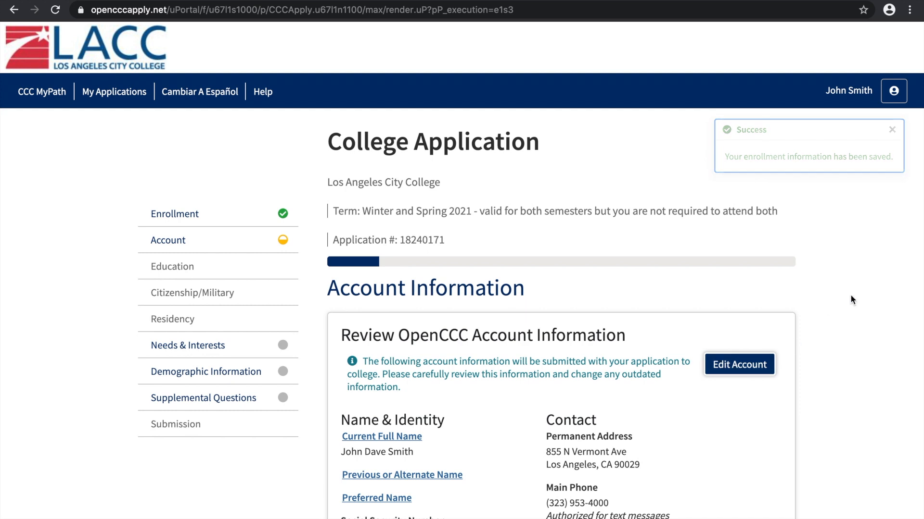
# Mark the mailing address as the same as the permanent address, save the account information, and continue to the Education section
pyautogui.scroll(-1, 850, 296)
pyautogui.scroll(-8, 850, 299)
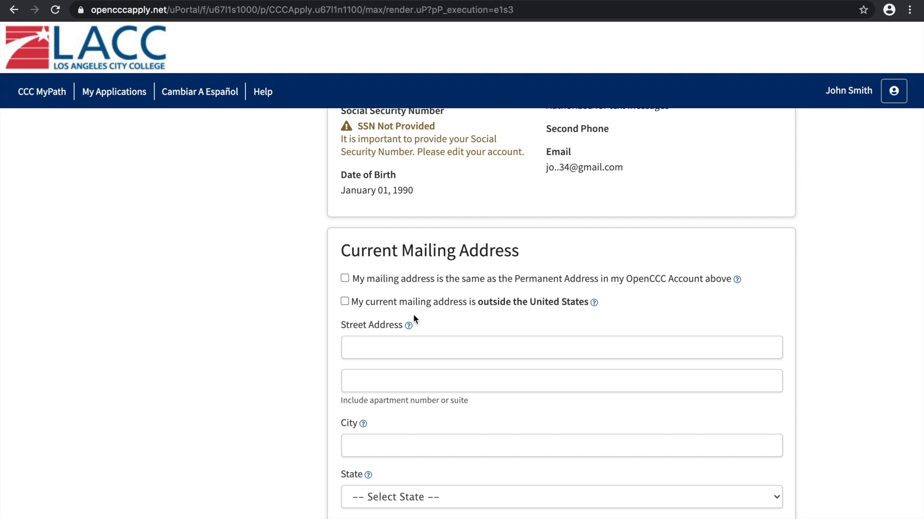
pyautogui.click(345, 279)
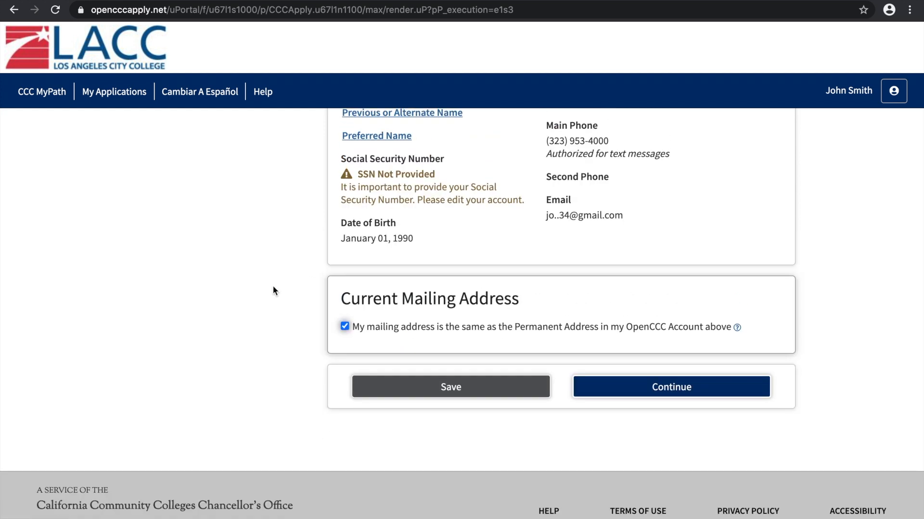
pyautogui.click(446, 390)
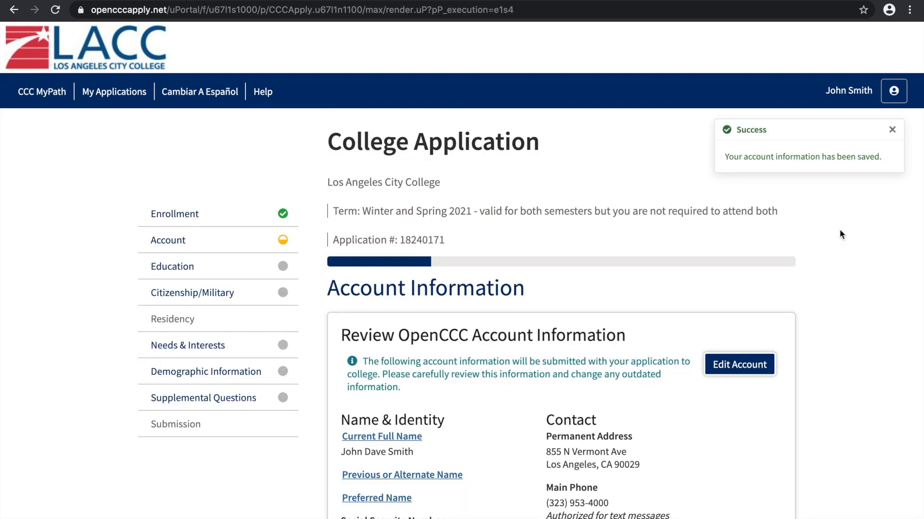
pyautogui.scroll(-3, 840, 231)
pyautogui.scroll(-10, 838, 229)
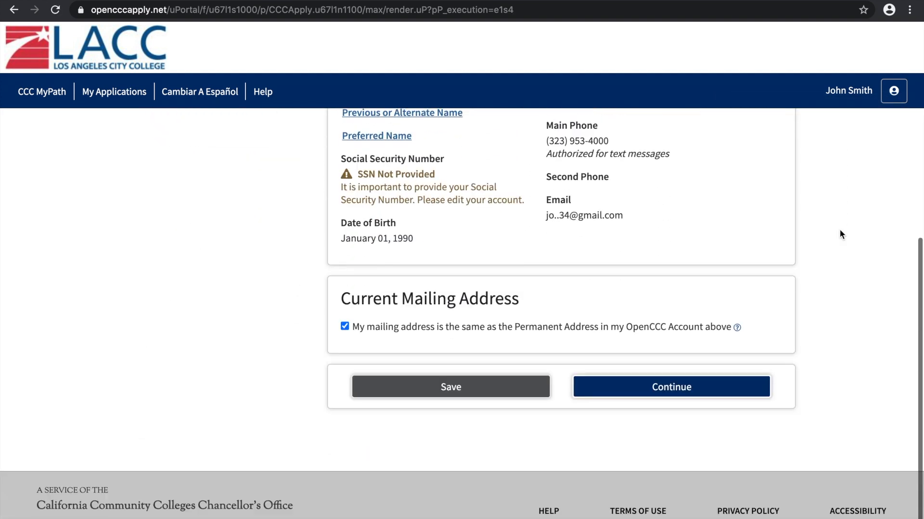
pyautogui.click(706, 396)
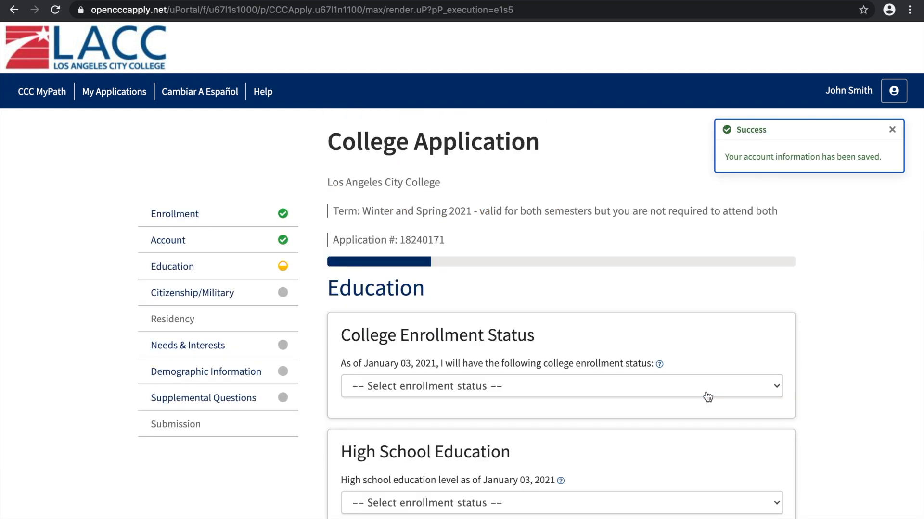
# Set the college enrollment status as of January 03, 2021 to "First-time student in college (after leaving high school)"
pyautogui.scroll(-3, 824, 311)
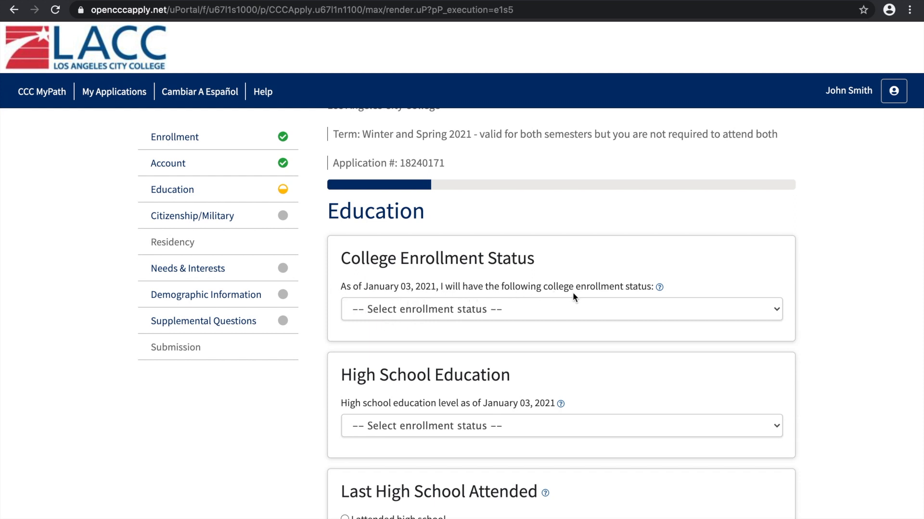
pyautogui.click(532, 311)
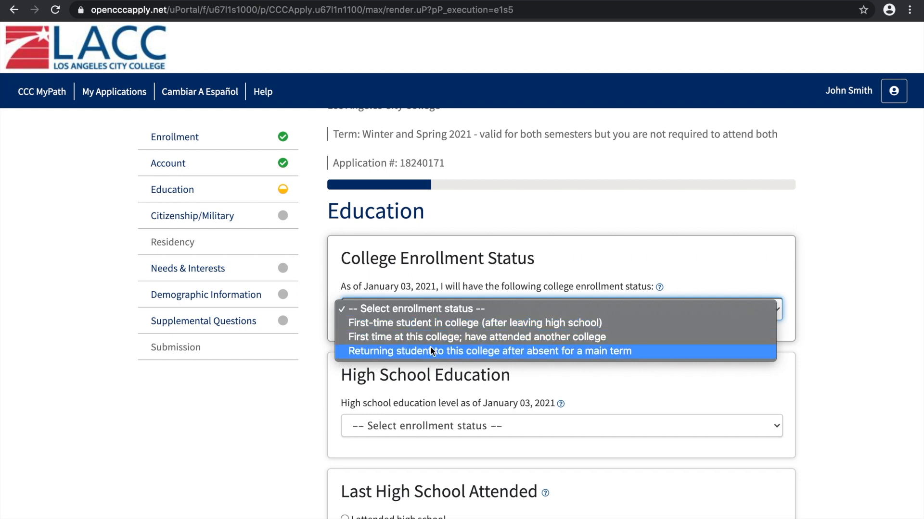
pyautogui.click(392, 322)
pyautogui.scroll(-1, 890, 391)
pyautogui.scroll(-3, 891, 397)
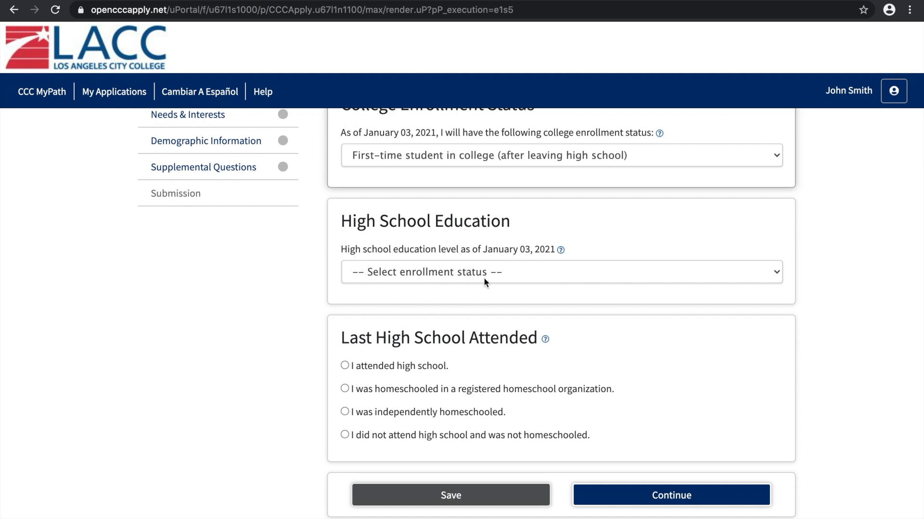
# Set the high school education level to "Received high school diploma from U.S. school" with a completion date of May 31, 2019
pyautogui.click(533, 276)
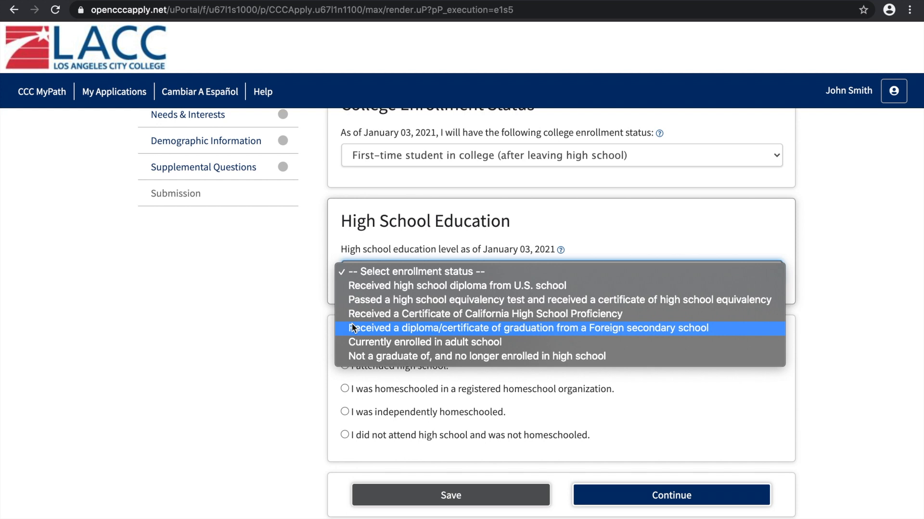
pyautogui.click(380, 286)
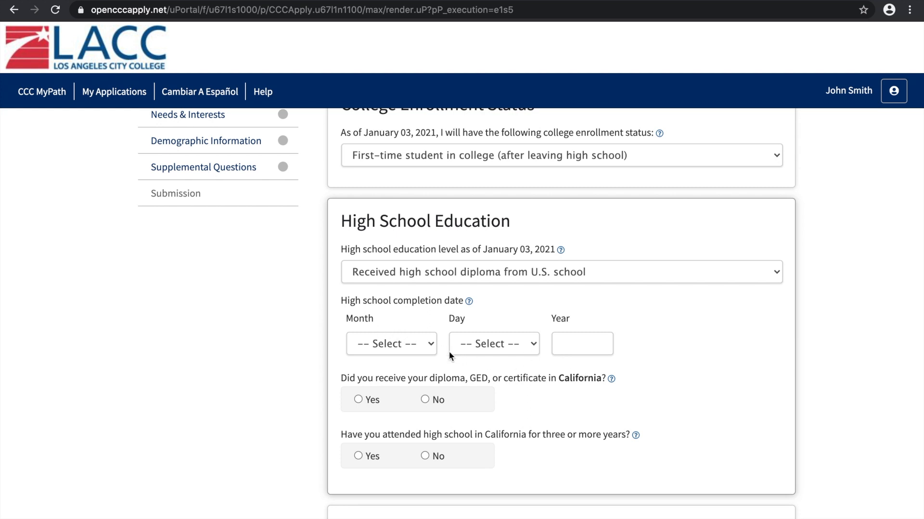
pyautogui.click(410, 345)
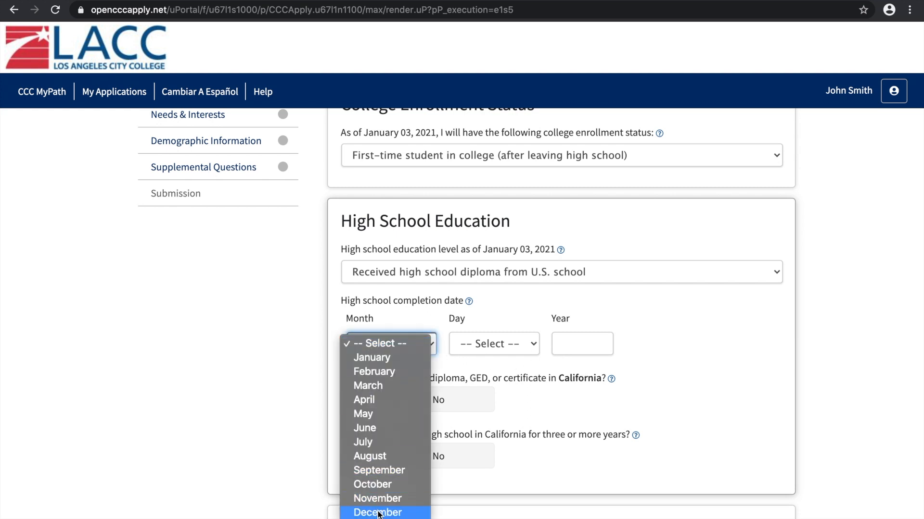
pyautogui.click(366, 413)
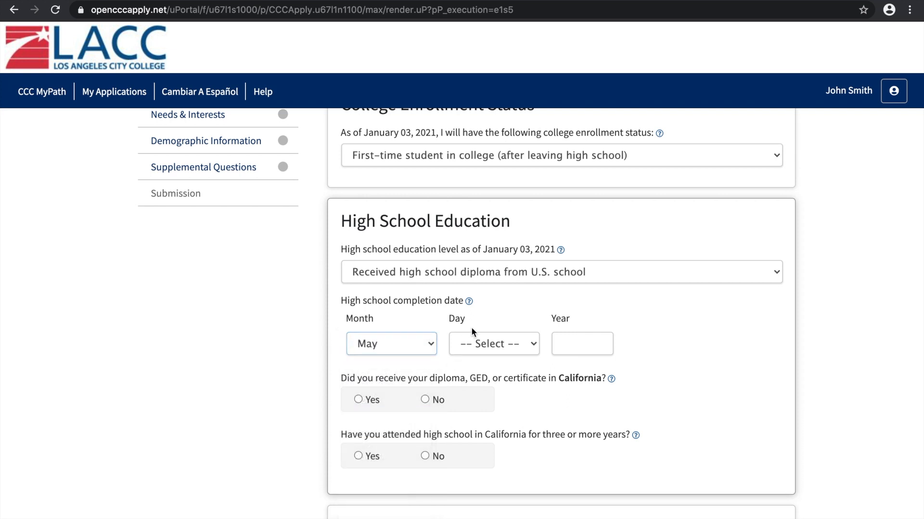
pyautogui.click(478, 344)
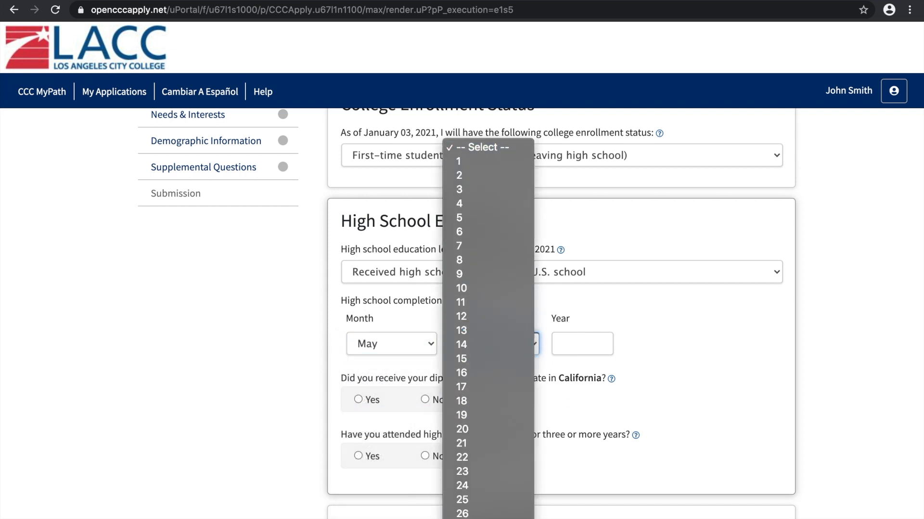
pyautogui.click(462, 514)
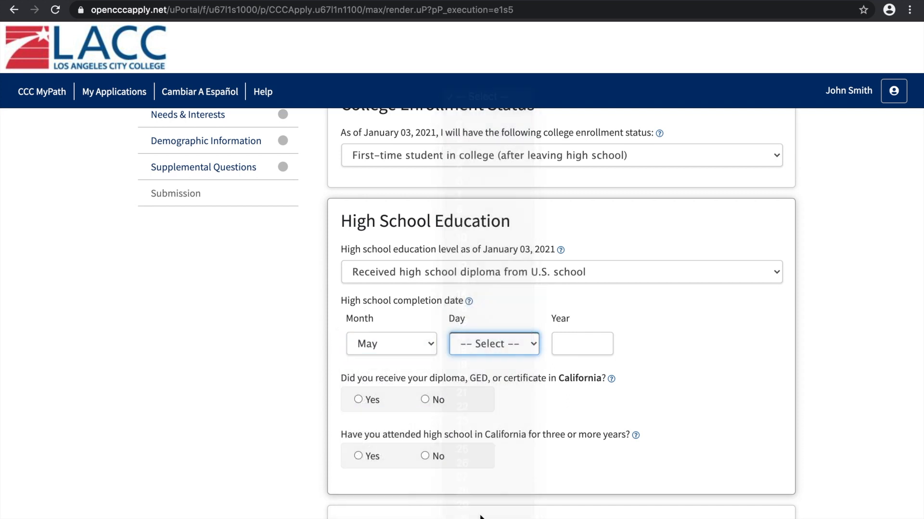
pyautogui.click(582, 339)
pyautogui.write('2019')
pyautogui.scroll(1, 684, 373)
pyautogui.click(683, 373)
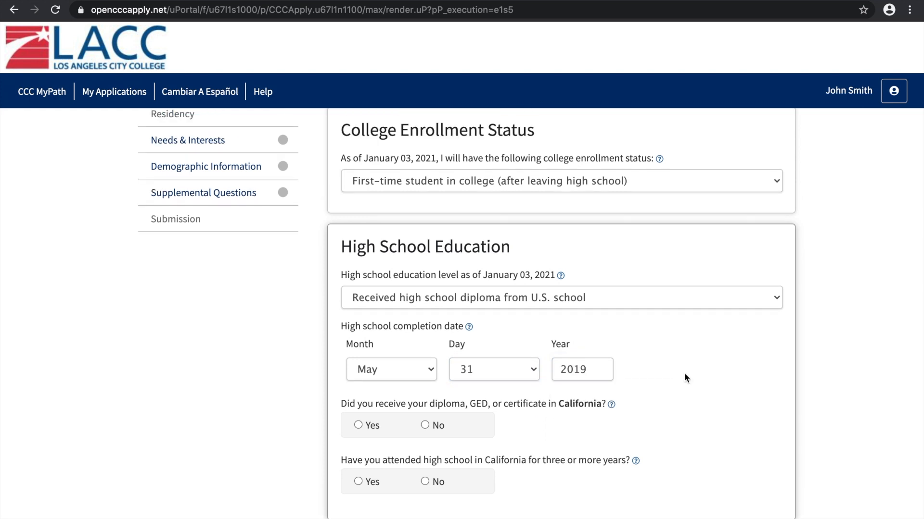
# Answer No to receiving the diploma in California and to attending high school in California for three or more years
pyautogui.scroll(-2, 684, 373)
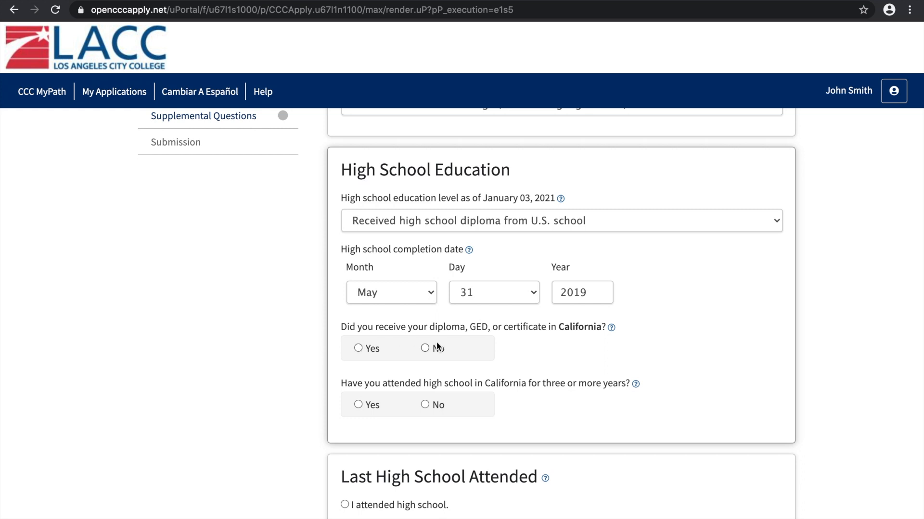
pyautogui.click(426, 350)
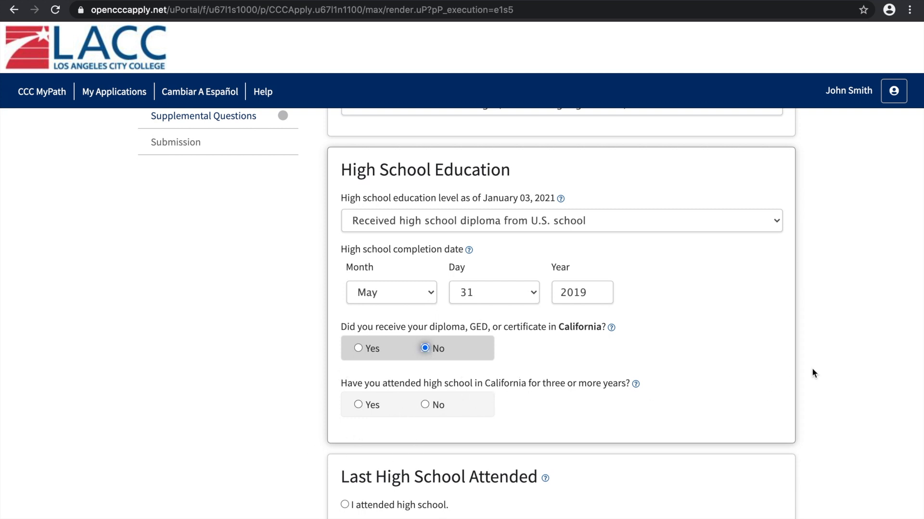
pyautogui.scroll(-3, 821, 370)
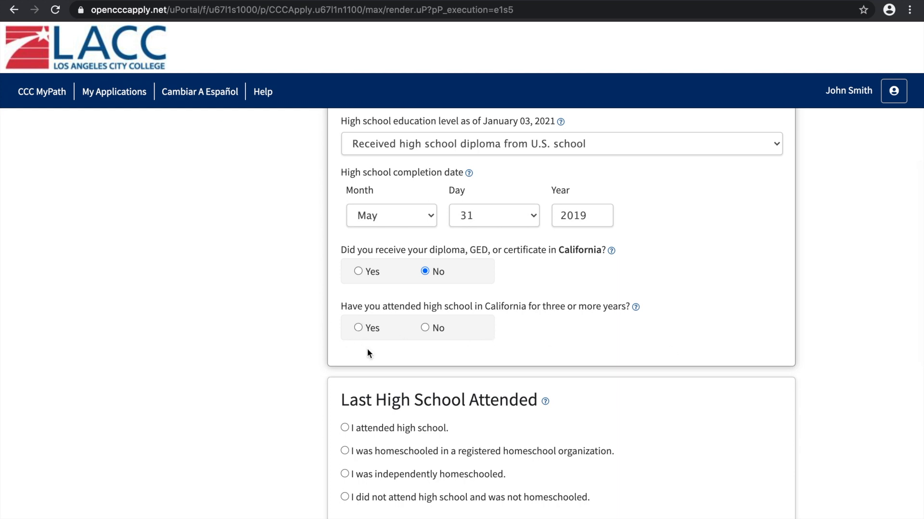
pyautogui.click(425, 327)
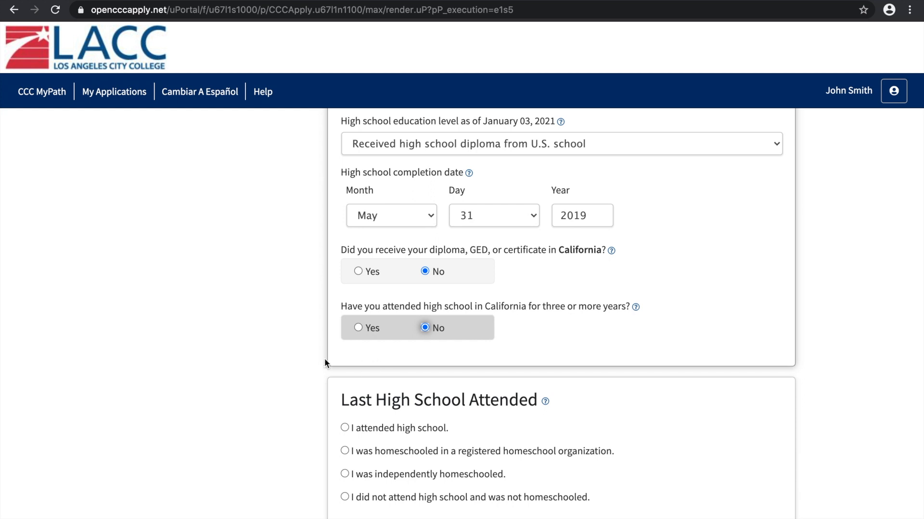
# Choose "I attended high school." for the last high school attended and set its state to California
pyautogui.scroll(-2, 303, 362)
pyautogui.scroll(-4, 303, 363)
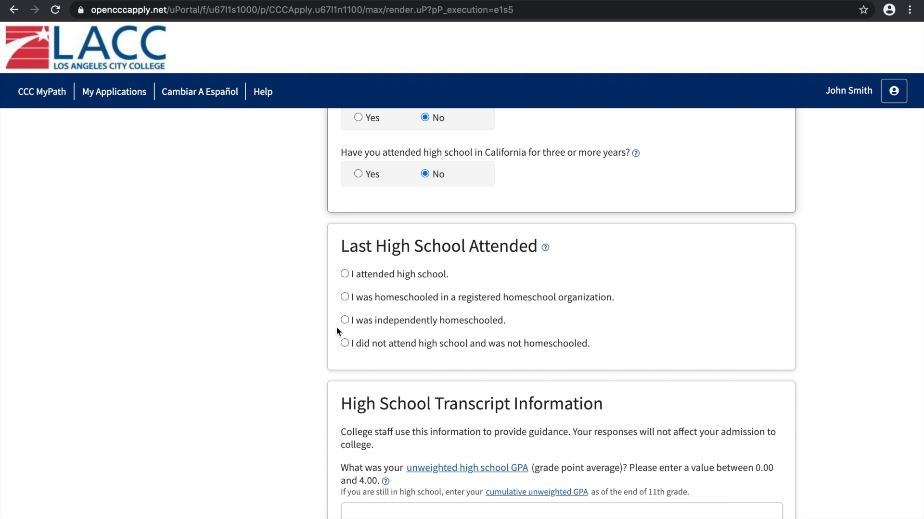
pyautogui.click(344, 275)
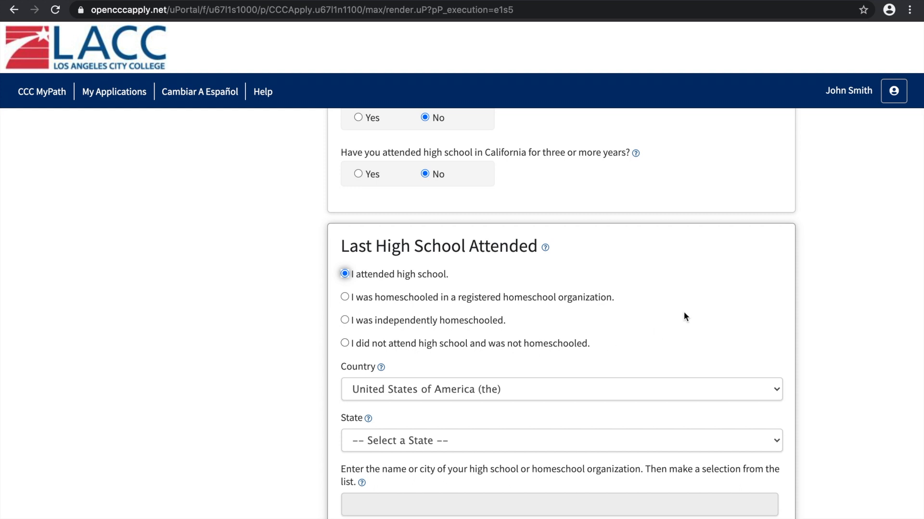
pyautogui.click(847, 330)
pyautogui.scroll(-2, 848, 333)
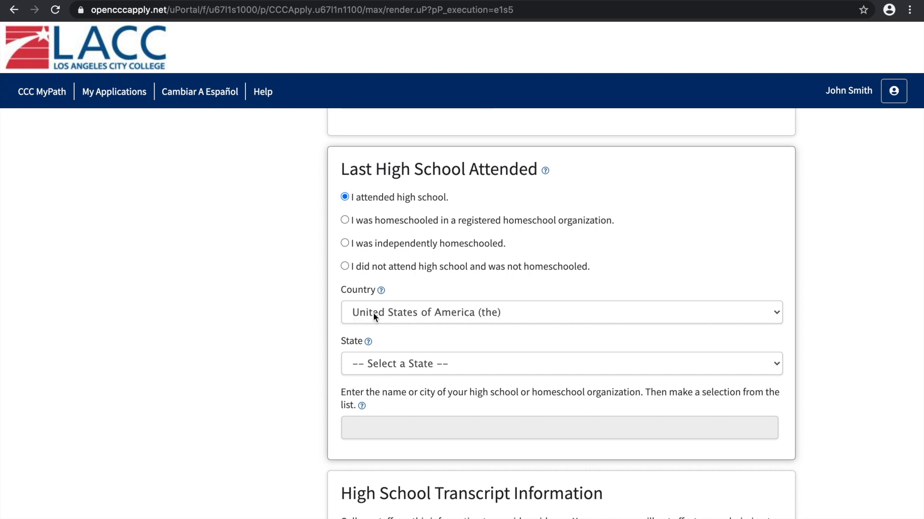
pyautogui.click(343, 357)
pyautogui.click(400, 379)
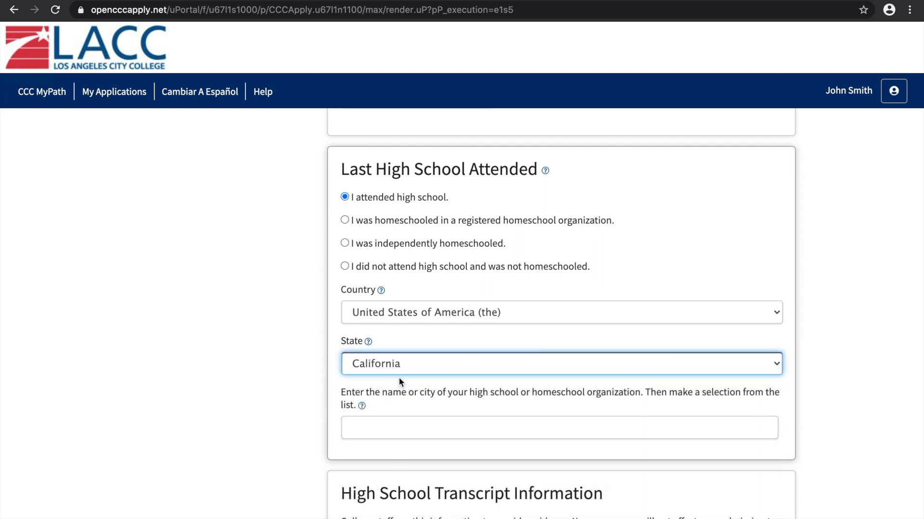
pyautogui.click(308, 381)
# Look up the last high school attended as "John Marshall Sen" and choose John Marshall Senior High, Los Angeles
pyautogui.scroll(-1, 299, 382)
pyautogui.scroll(-2, 298, 382)
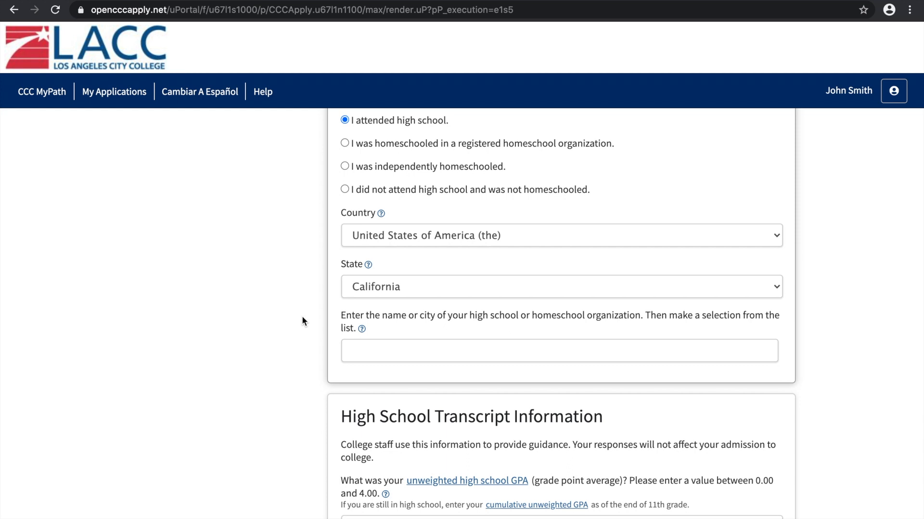
pyautogui.click(383, 355)
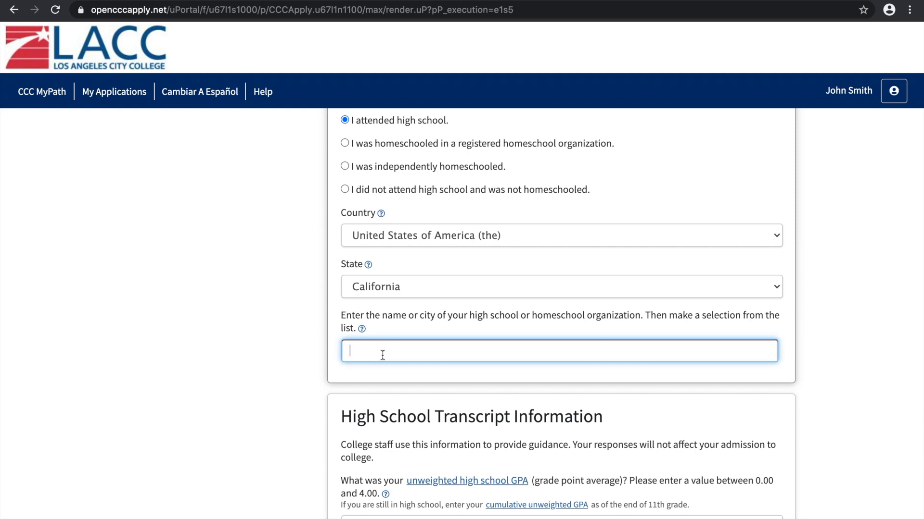
pyautogui.write('John Marshall Sen')
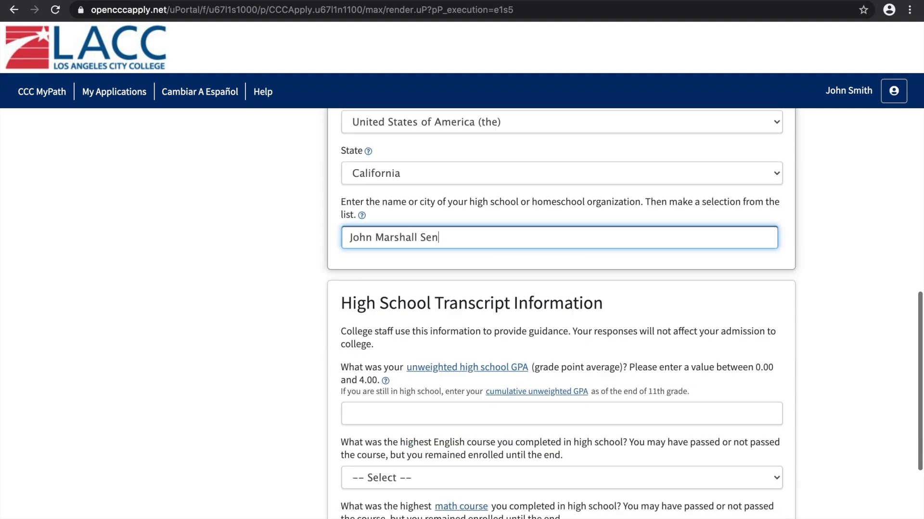
pyautogui.click(458, 234)
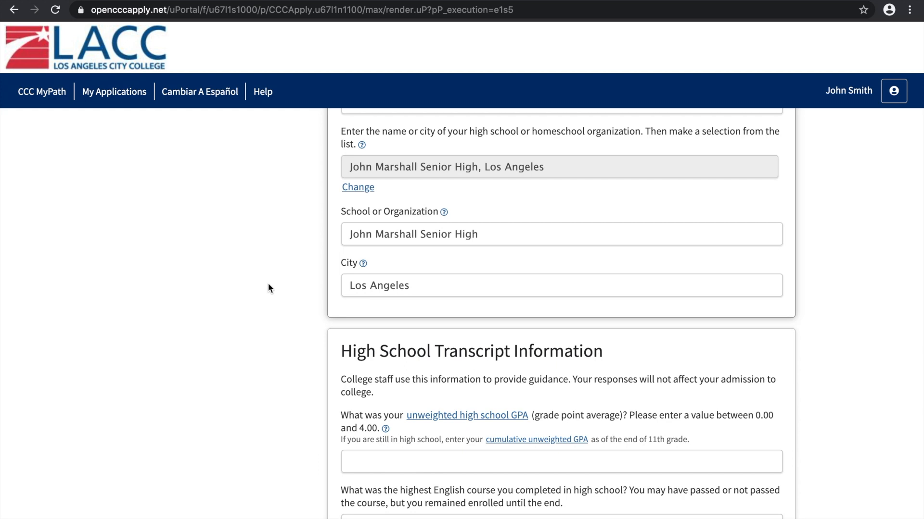
# Enter 4.00 as the unweighted high school GPA in the High School Transcript Information
pyautogui.scroll(-3, 268, 284)
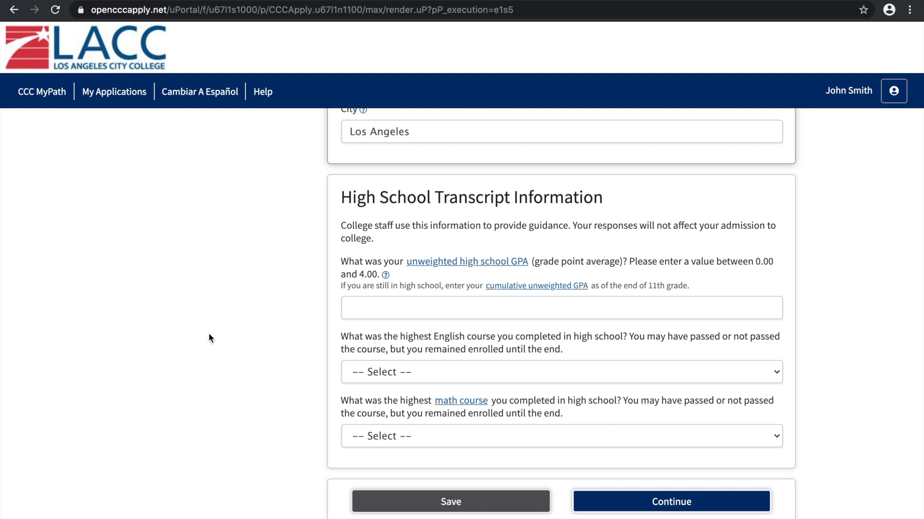
pyautogui.click(346, 315)
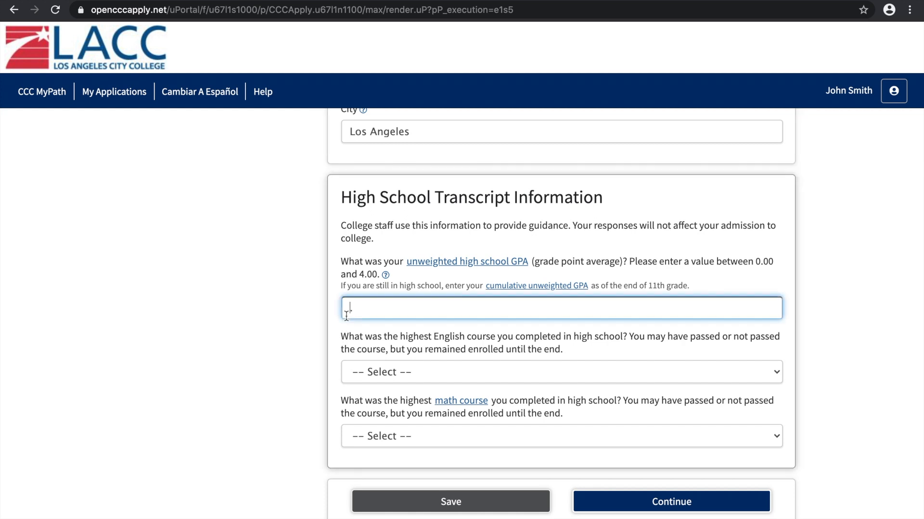
pyautogui.write('4.00')
pyautogui.click(304, 308)
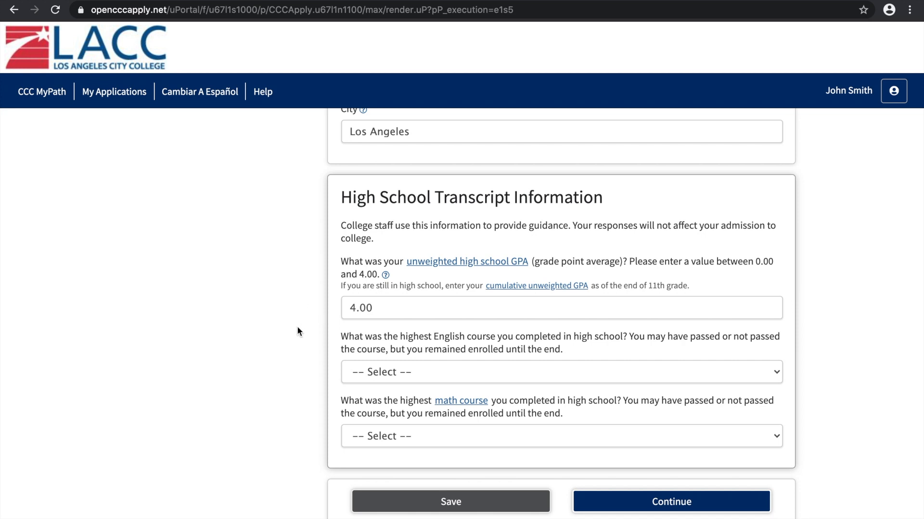
# Set the highest English course to "12th grade Advanced Placement (AP) English Composition or Literature" with a grade of A
pyautogui.scroll(-2, 297, 328)
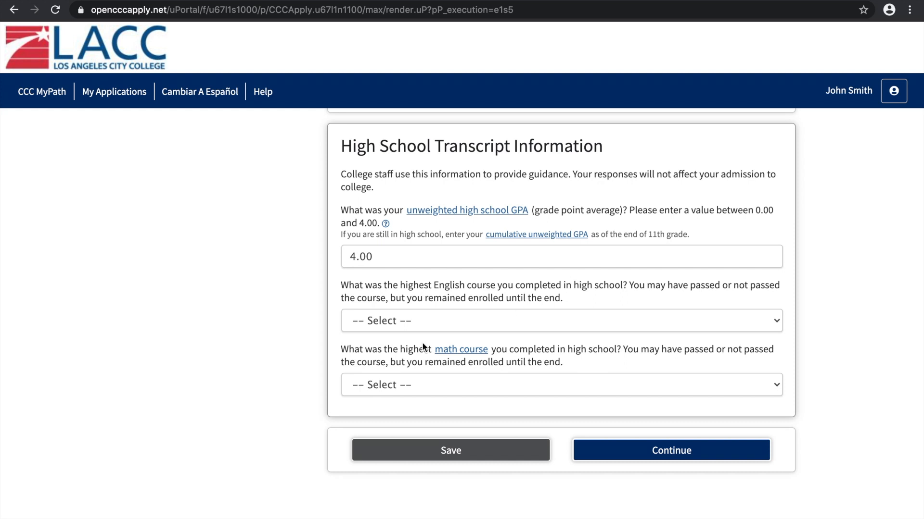
pyautogui.click(421, 318)
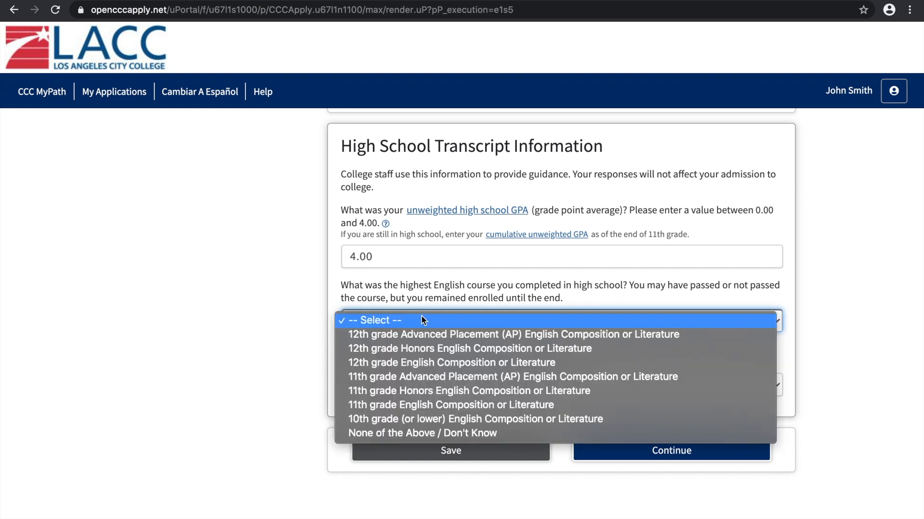
pyautogui.click(345, 336)
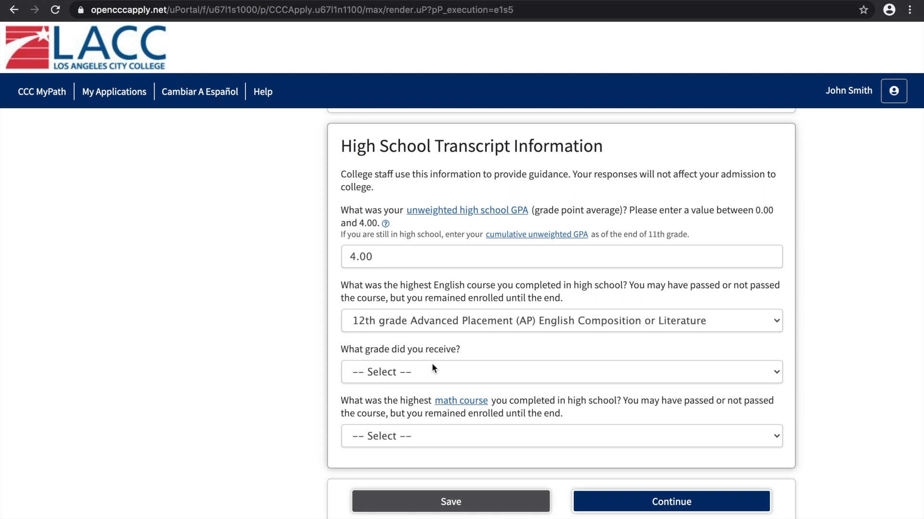
pyautogui.click(421, 371)
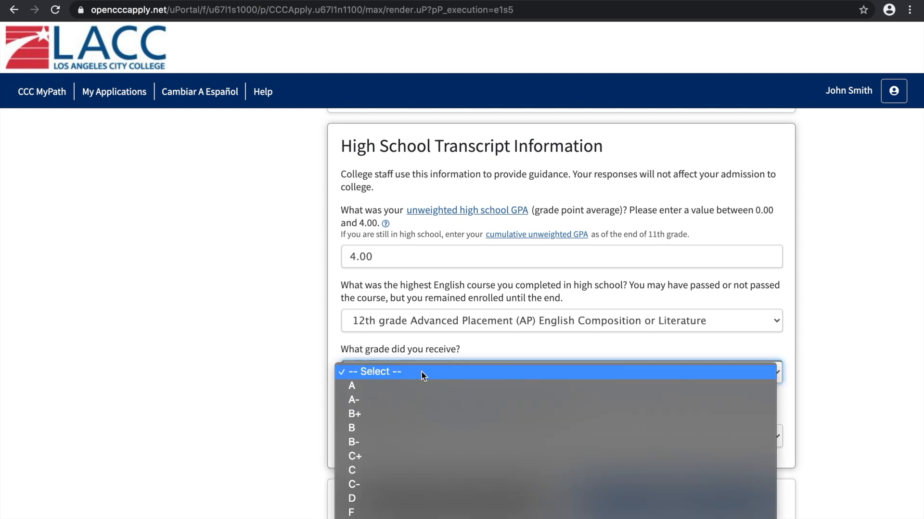
pyautogui.click(352, 386)
# Set the highest math course completed in high school to Algebra 2 and choose the grade received for it
pyautogui.scroll(-1, 273, 371)
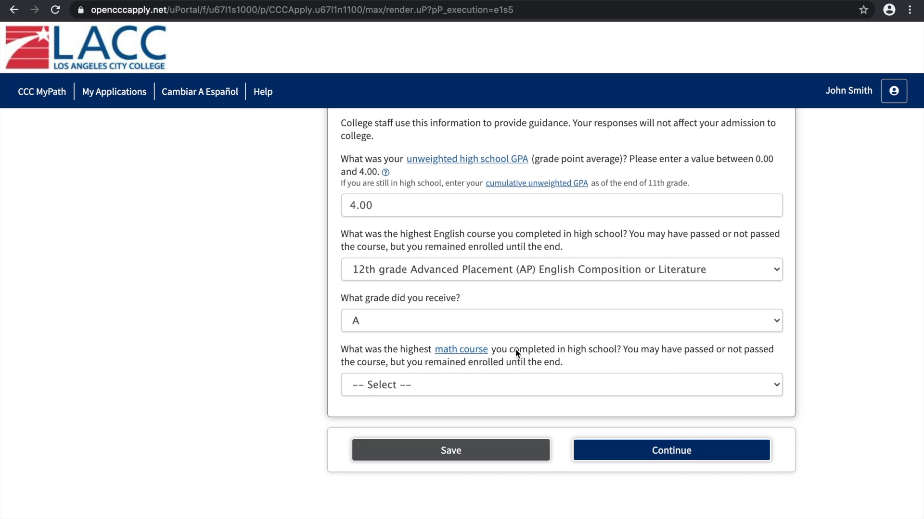
pyautogui.click(416, 383)
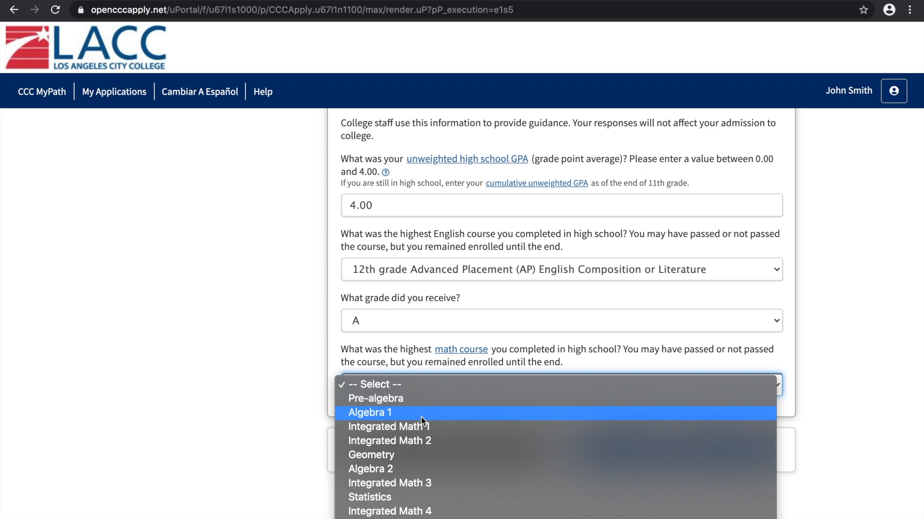
pyautogui.click(416, 471)
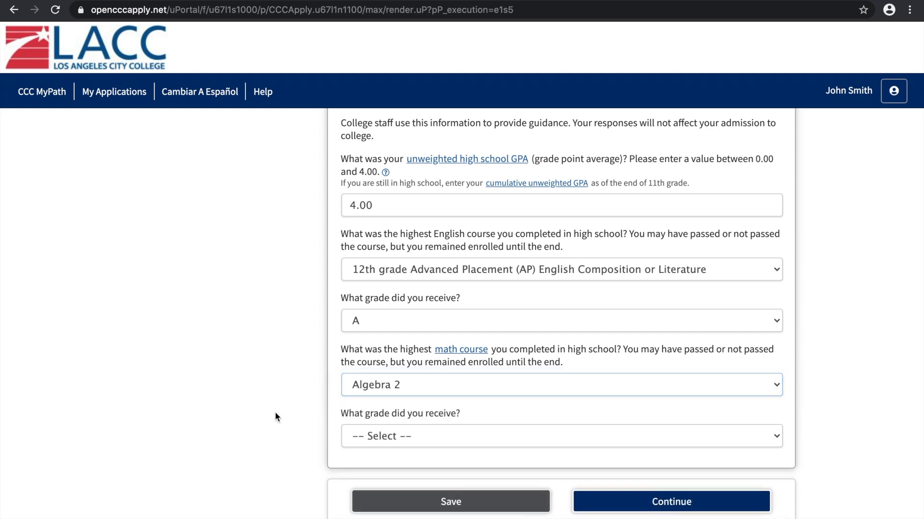
pyautogui.scroll(-2, 275, 412)
pyautogui.click(415, 308)
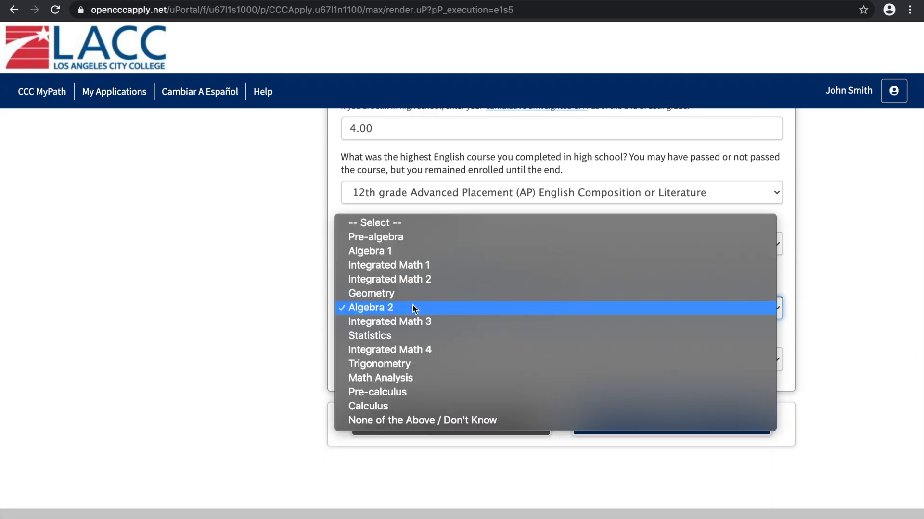
pyautogui.click(409, 307)
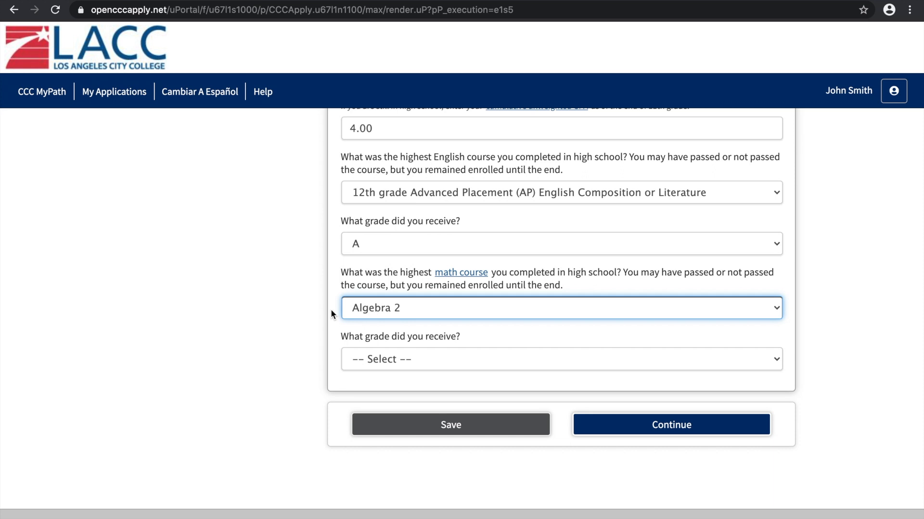
pyautogui.scroll(-1, 271, 313)
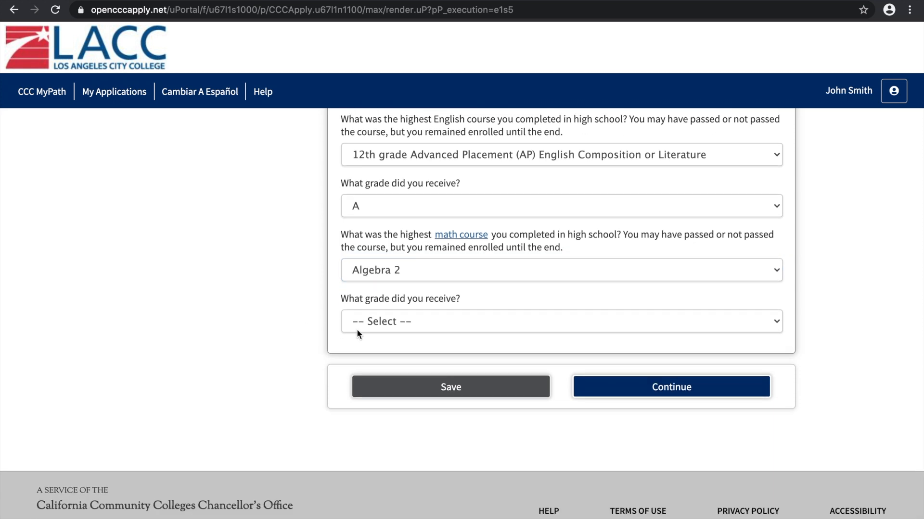
pyautogui.click(431, 321)
pyautogui.press('Down')
pyautogui.press('Return')
# Set the high school math course grade to A, save the Education section and continue to Citizenship/Military
pyautogui.click(498, 435)
pyautogui.click(469, 387)
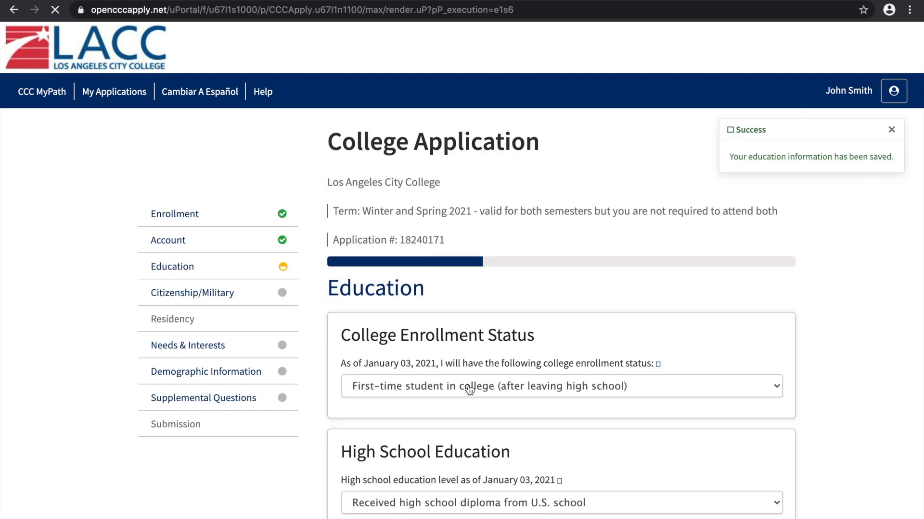
pyautogui.scroll(-7, 868, 235)
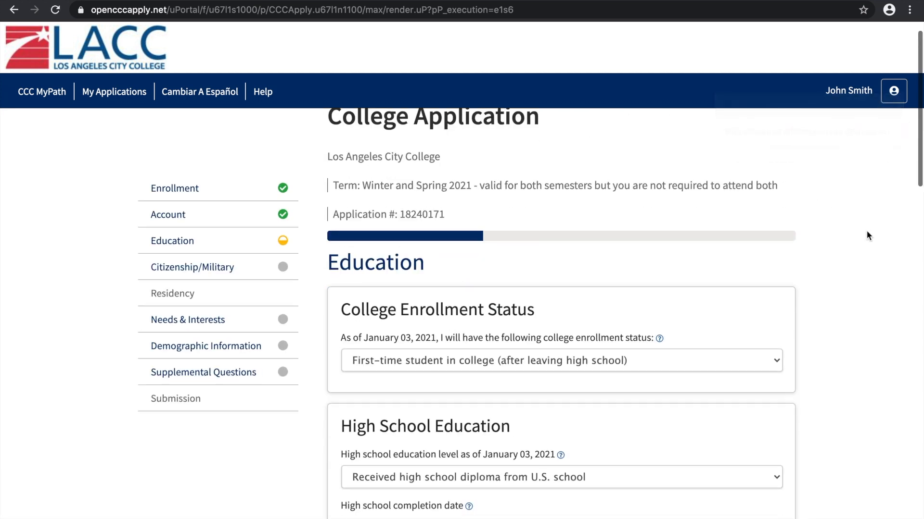
pyautogui.scroll(-12, 866, 232)
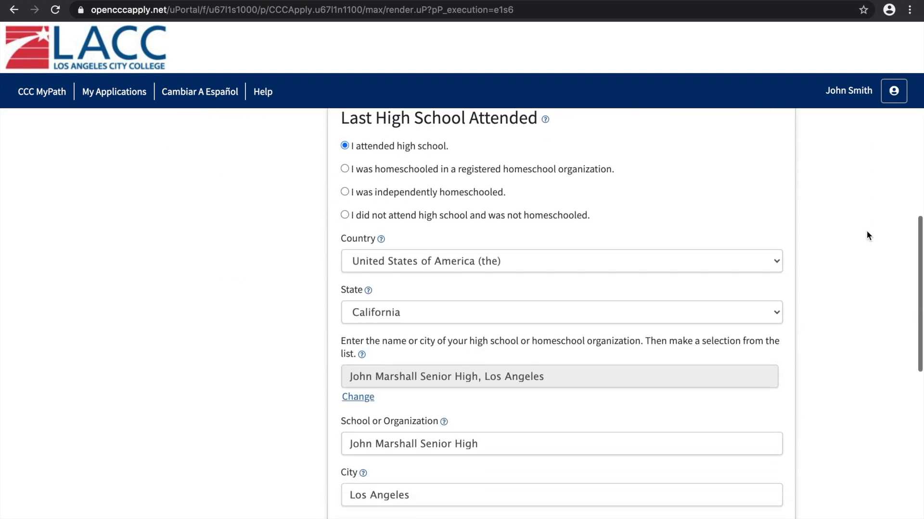
pyautogui.scroll(-5, 868, 236)
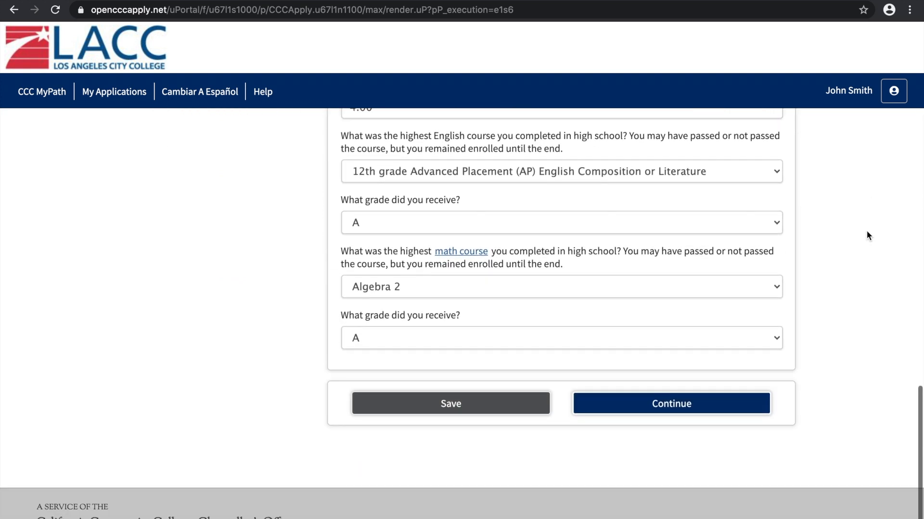
pyautogui.click(657, 408)
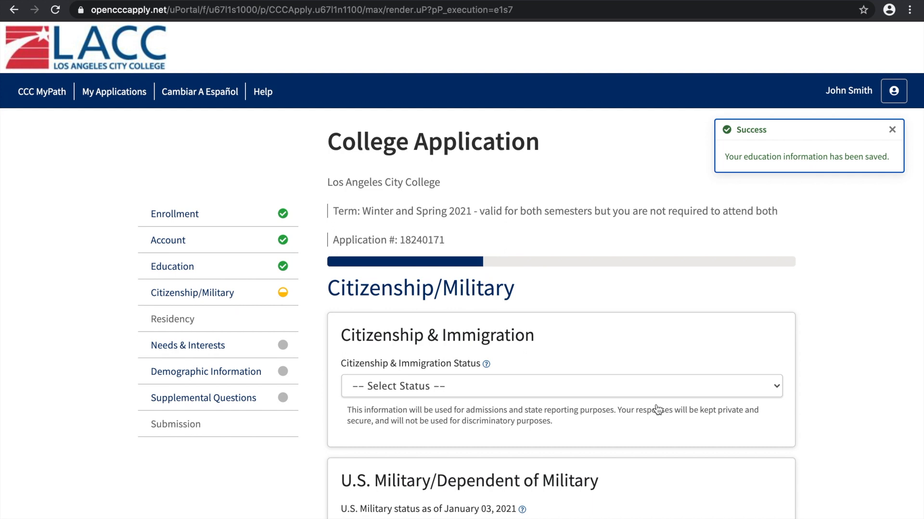
# Set the Citizenship & Immigration Status to U.S. Citizen
pyautogui.scroll(-3, 839, 276)
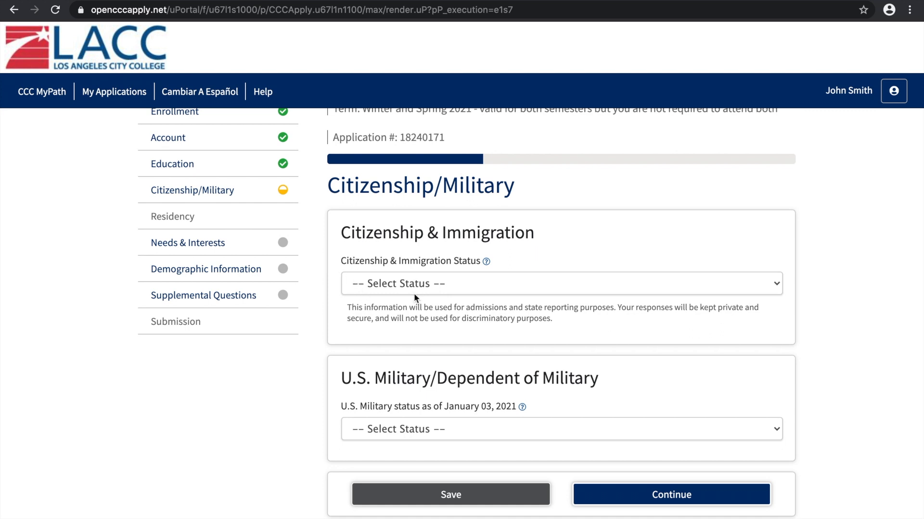
pyautogui.click(469, 283)
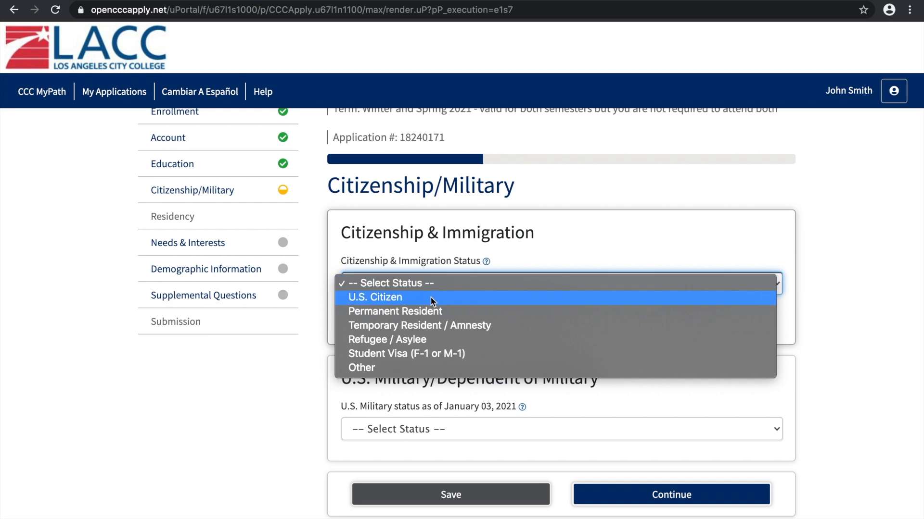
pyautogui.click(431, 297)
pyautogui.click(473, 287)
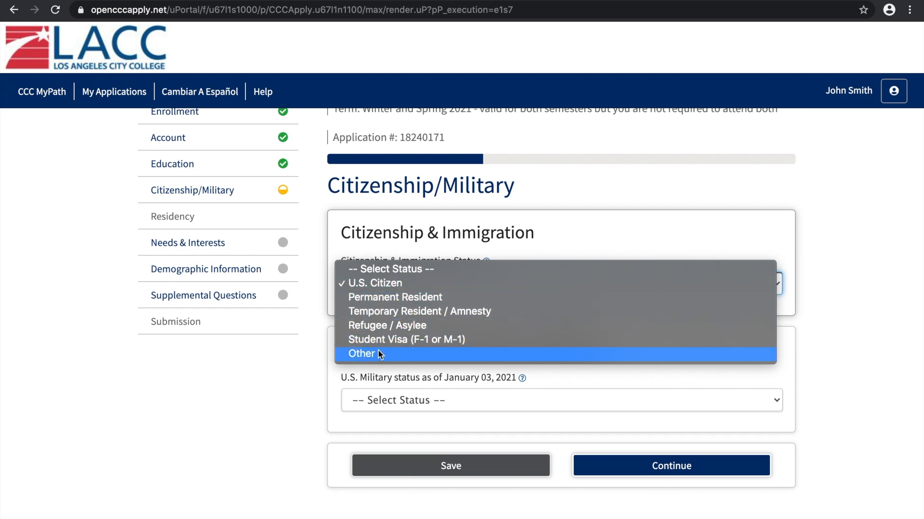
pyautogui.click(383, 282)
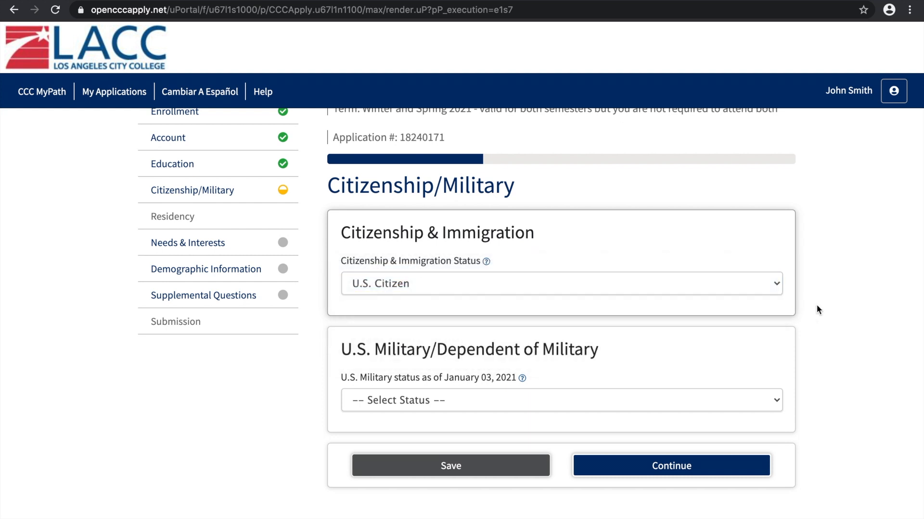
# Set the U.S. Military status as of January 03, 2021 to "None apply to me"
pyautogui.scroll(-1, 817, 306)
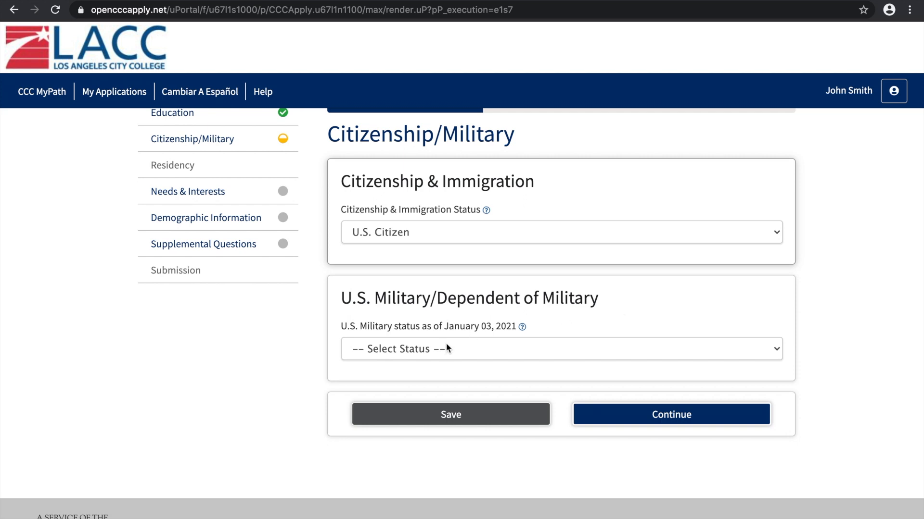
pyautogui.click(495, 356)
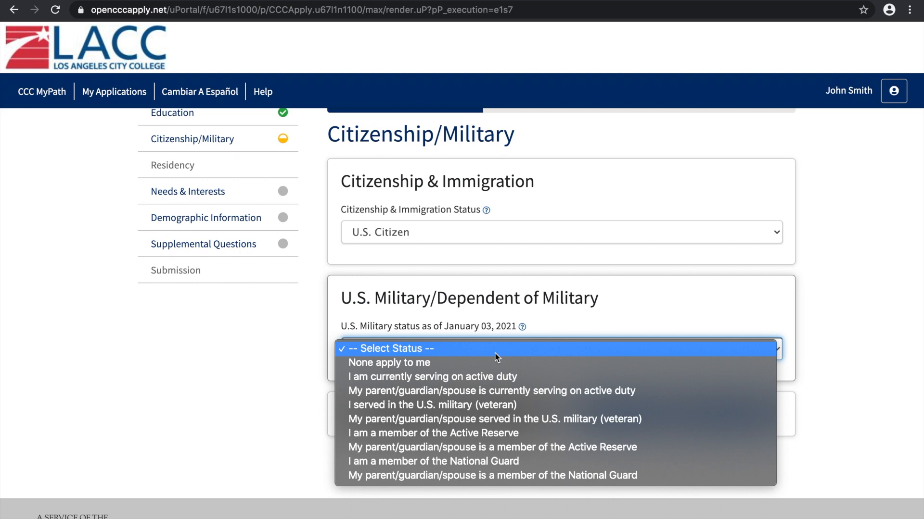
pyautogui.click(469, 364)
pyautogui.click(435, 350)
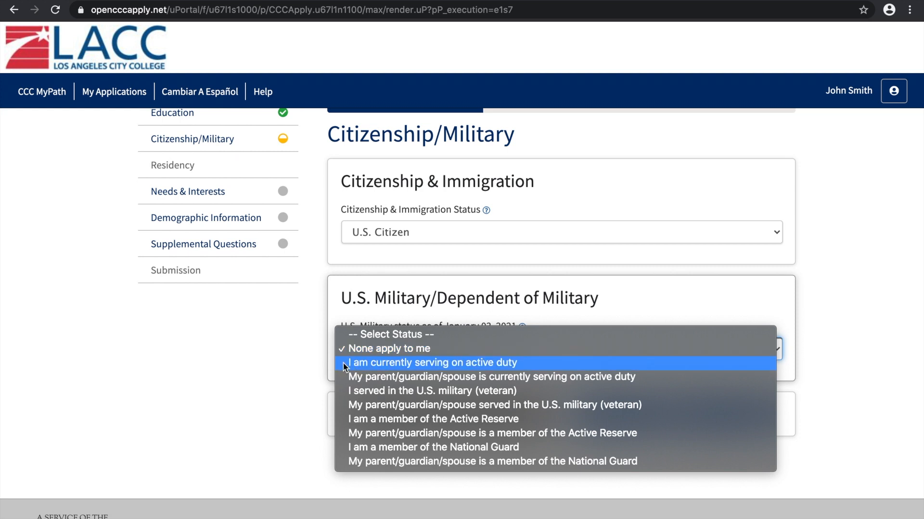
pyautogui.click(350, 351)
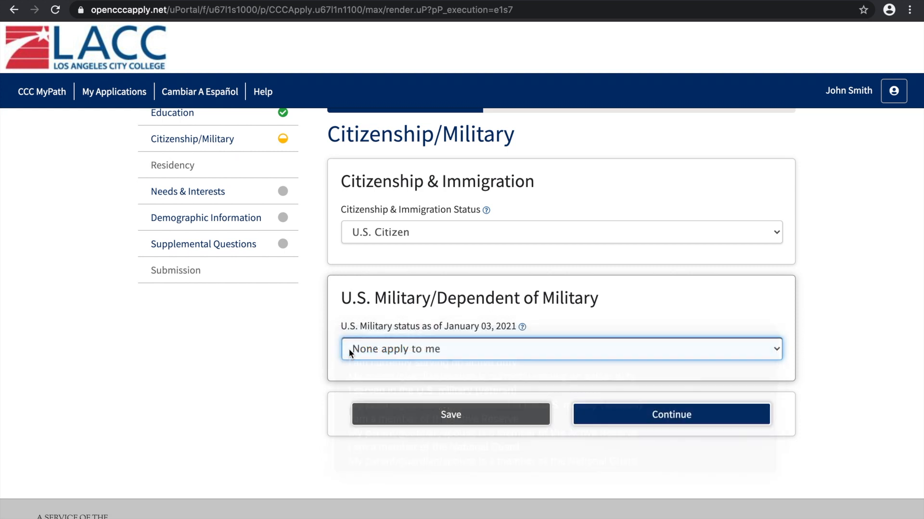
# Save the Citizenship/Military information and continue to the Residency section
pyautogui.click(481, 414)
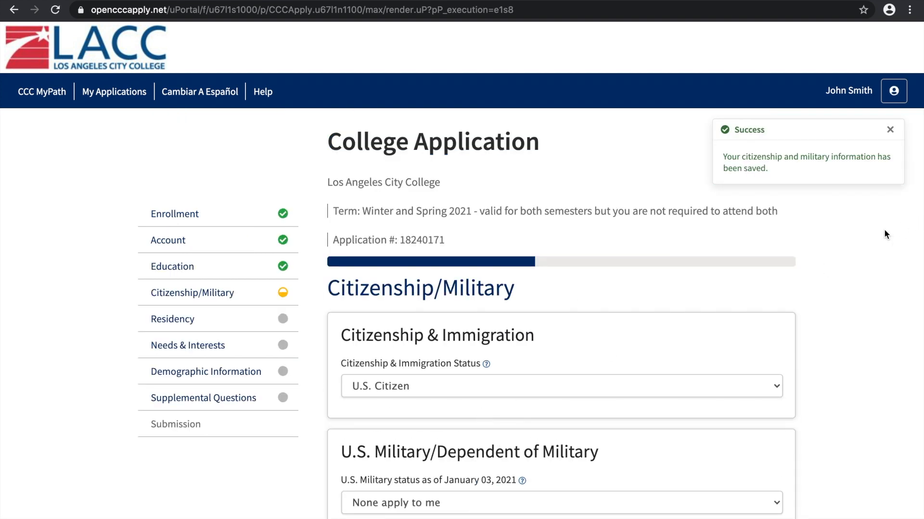
pyautogui.scroll(-5, 884, 229)
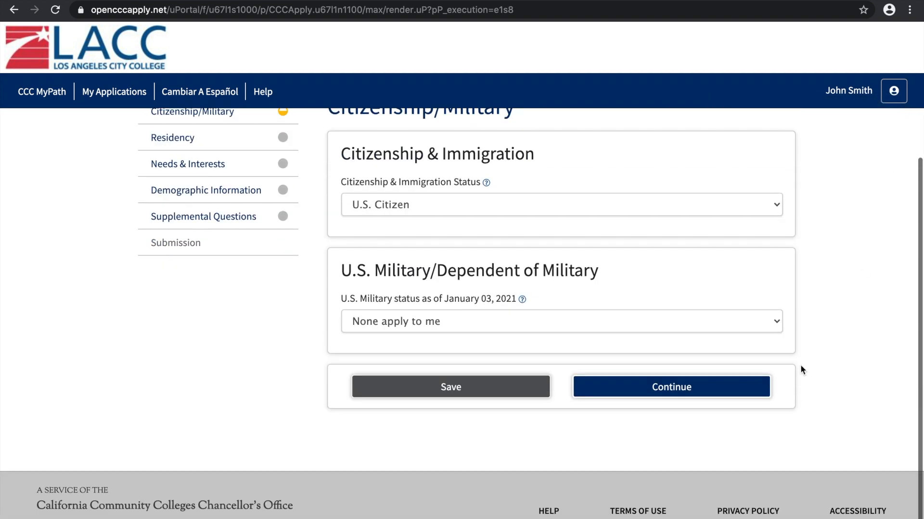
pyautogui.click(704, 385)
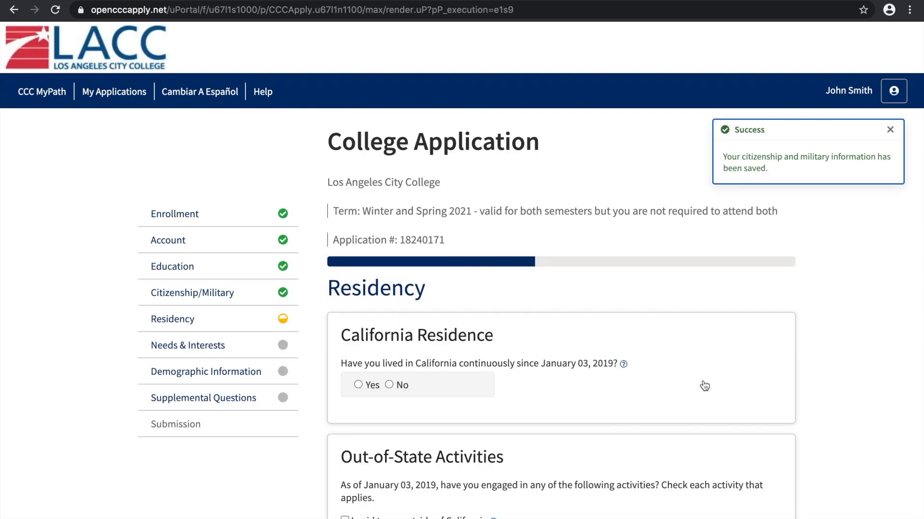
# Answer Yes to having lived in California continuously since January 03, 2019
pyautogui.scroll(-1, 861, 277)
pyautogui.scroll(-1, 861, 279)
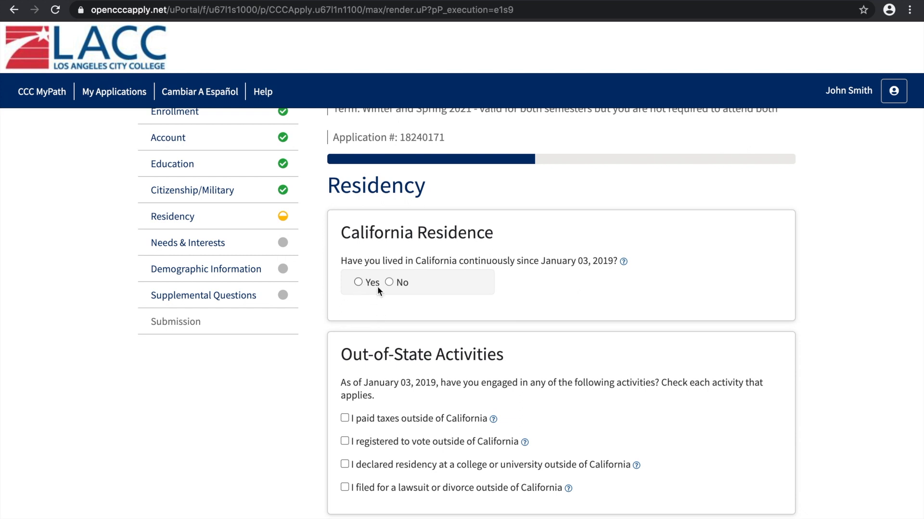
pyautogui.click(358, 283)
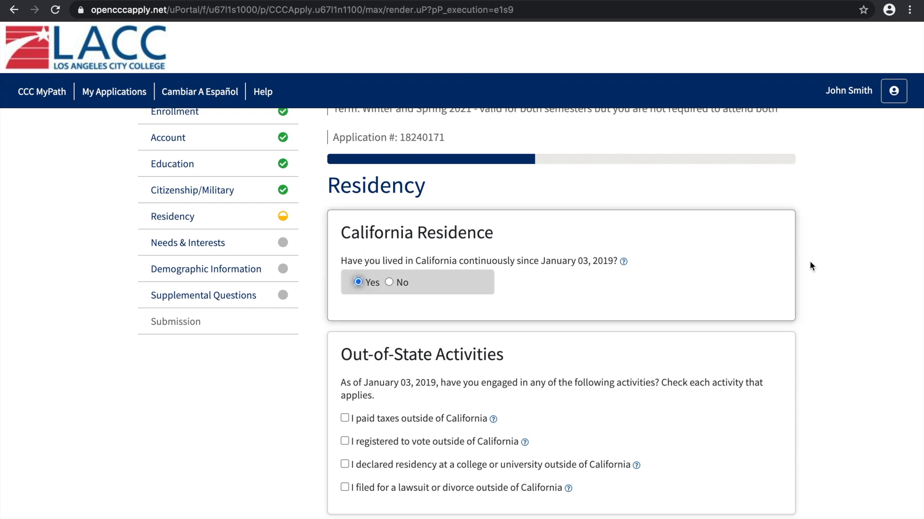
# Answer No to ever having been in court-ordered foster care and view the definition of that term
pyautogui.scroll(3, 847, 340)
pyautogui.scroll(-4, 848, 339)
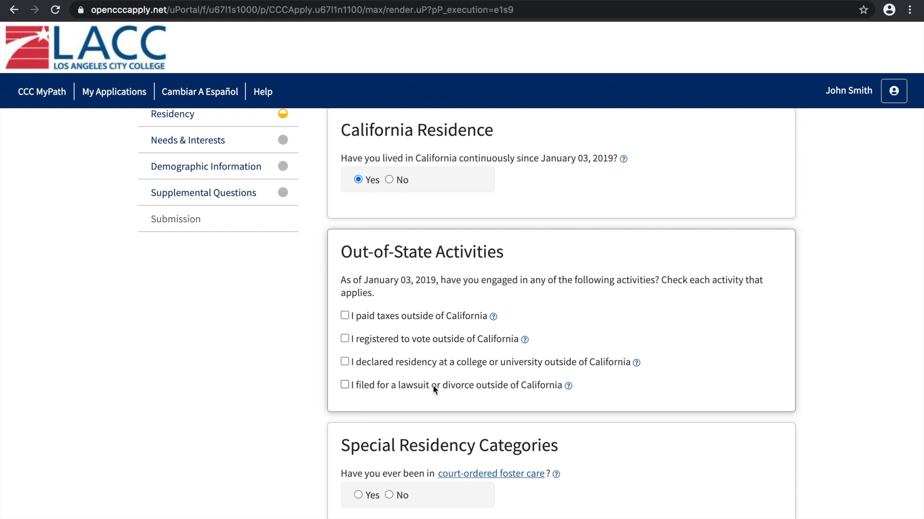
pyautogui.scroll(-4, 808, 301)
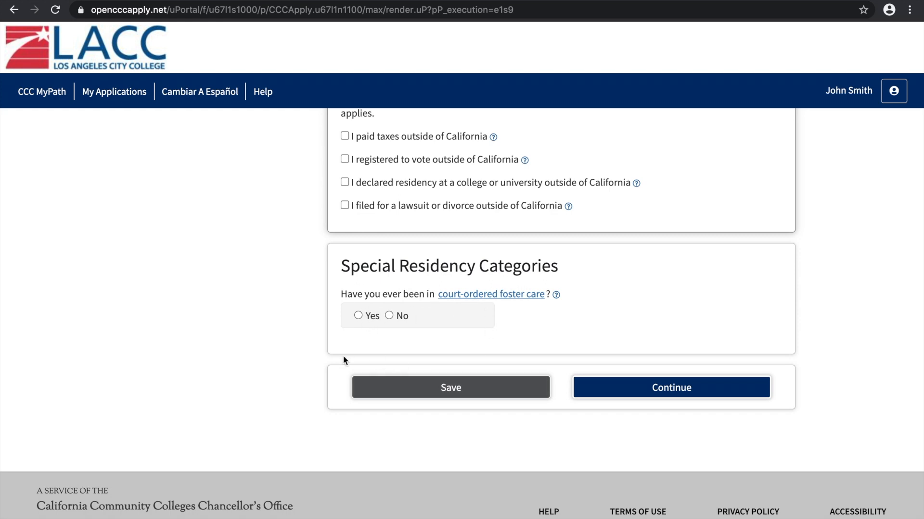
pyautogui.click(389, 316)
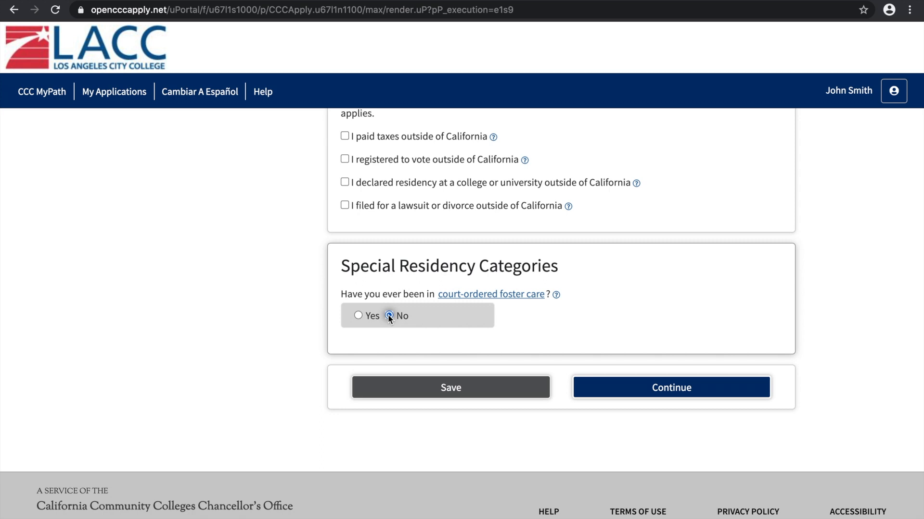
pyautogui.click(488, 301)
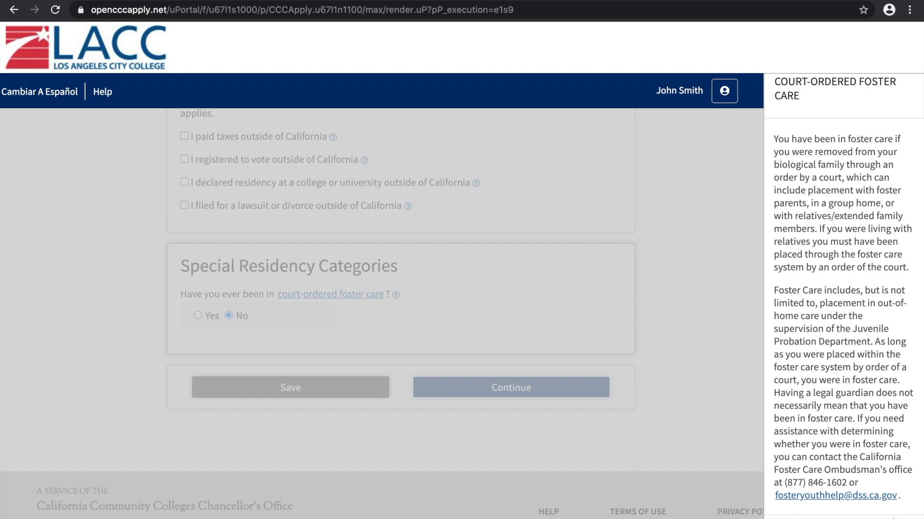
pyautogui.click(462, 388)
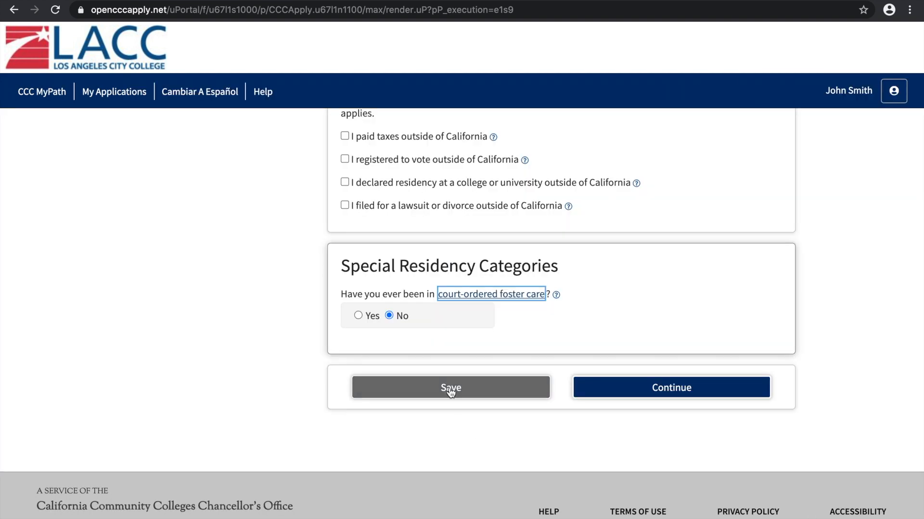
# Save the Residency information and continue to the Needs & Interests section
pyautogui.click(450, 389)
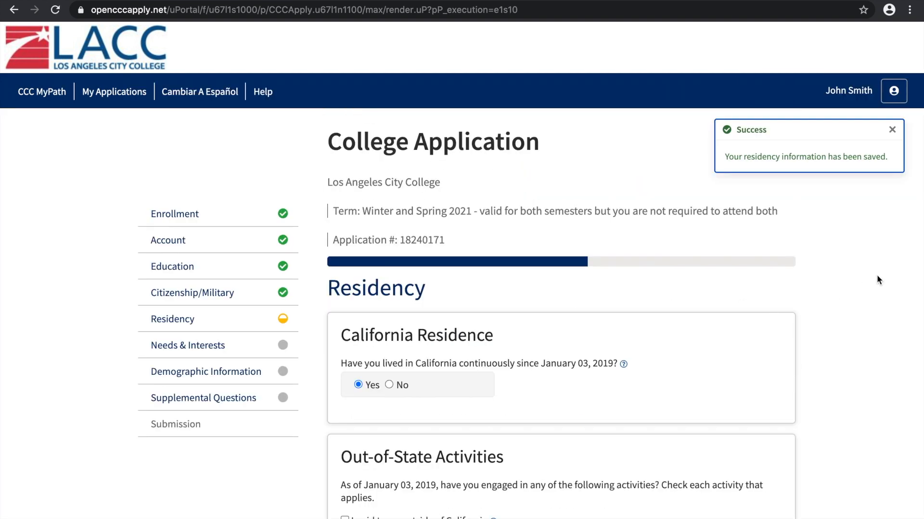
pyautogui.scroll(-6, 876, 276)
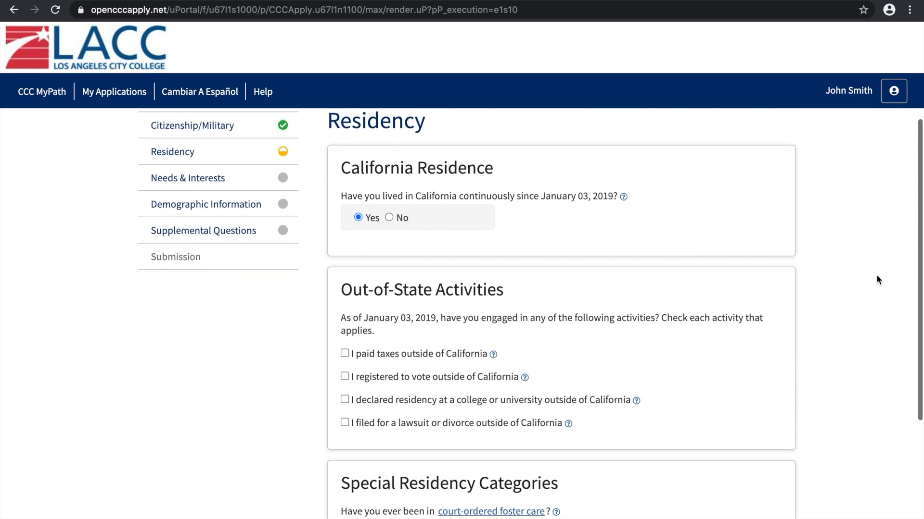
pyautogui.scroll(-2, 876, 280)
pyautogui.click(703, 385)
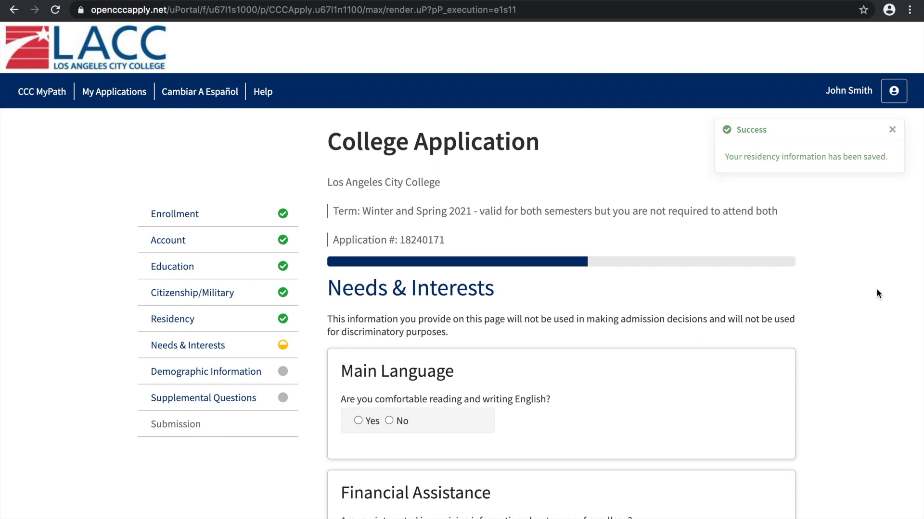
# Answer Yes to being comfortable reading and writing English under Main Language
pyautogui.scroll(-2, 876, 288)
pyautogui.scroll(-2, 876, 294)
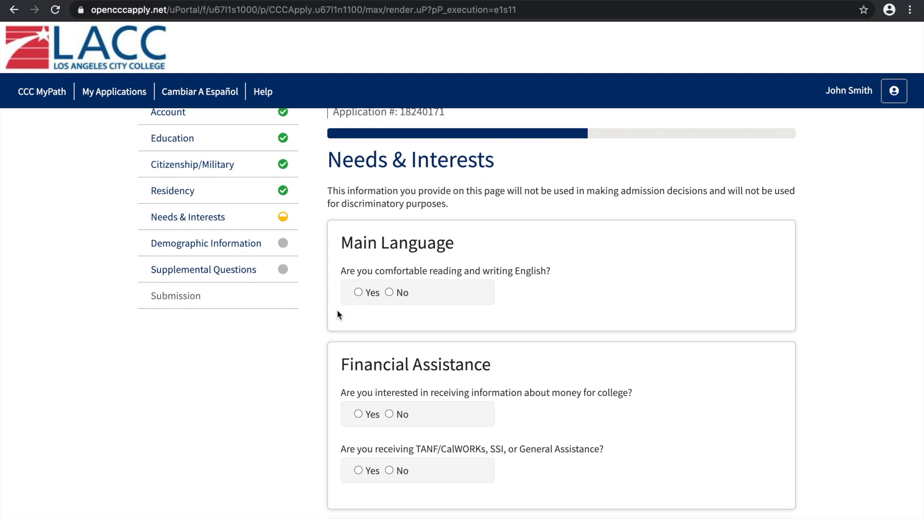
pyautogui.click(358, 292)
# Under Financial Assistance, answer Yes to receiving information about money for college and No to receiving TANF/CalWORKs, SSI, or General Assistance
pyautogui.scroll(-3, 290, 342)
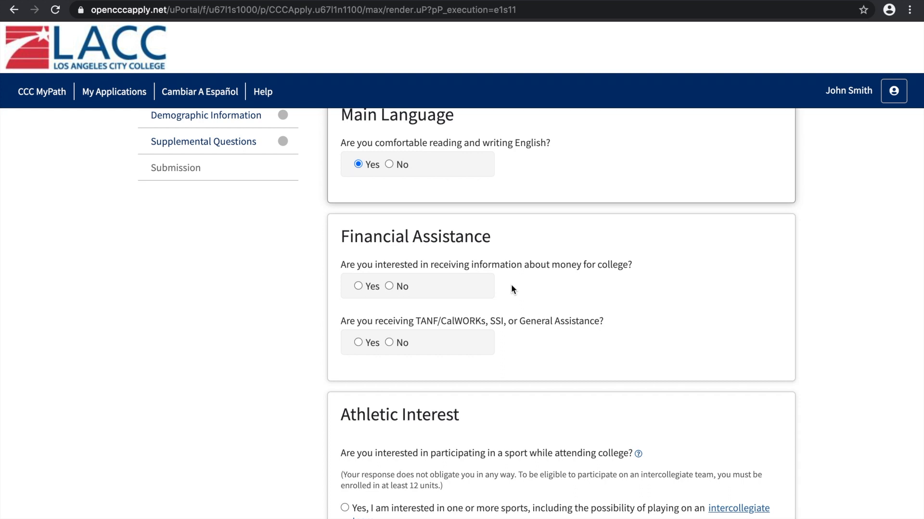
pyautogui.click(358, 287)
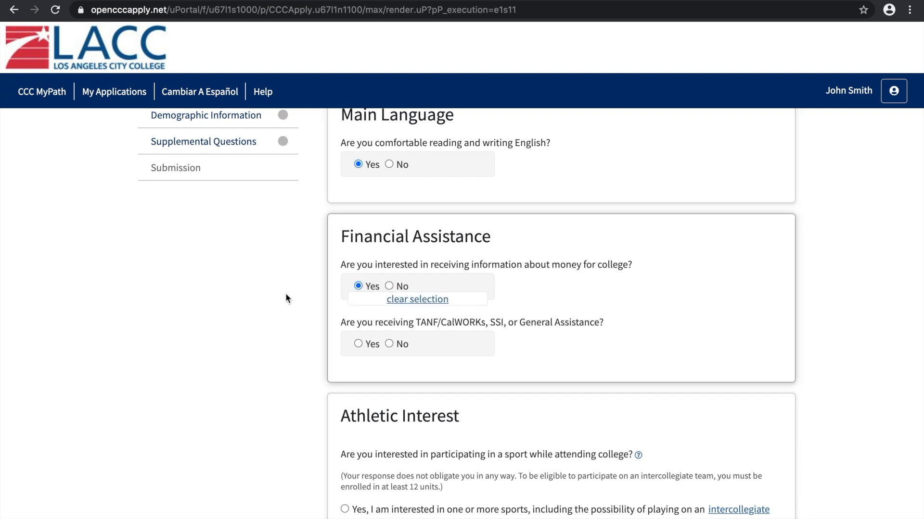
pyautogui.scroll(-1, 285, 293)
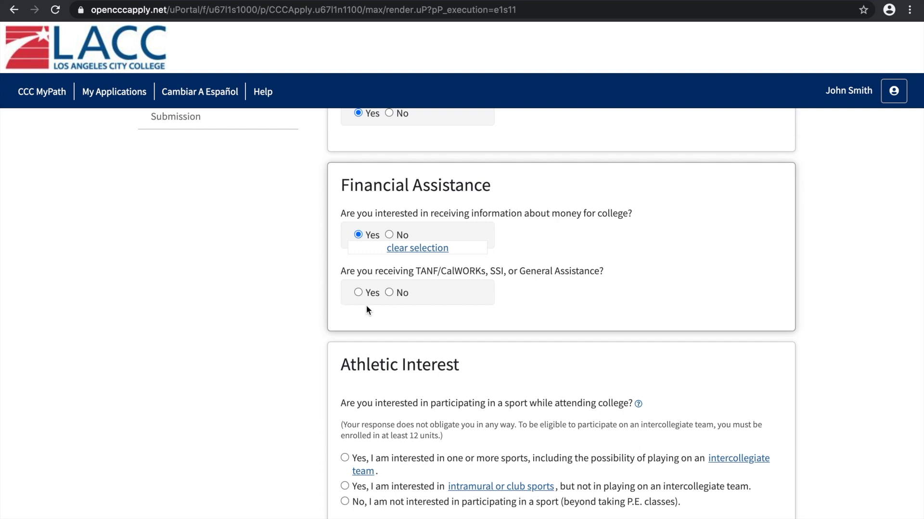
pyautogui.click(390, 293)
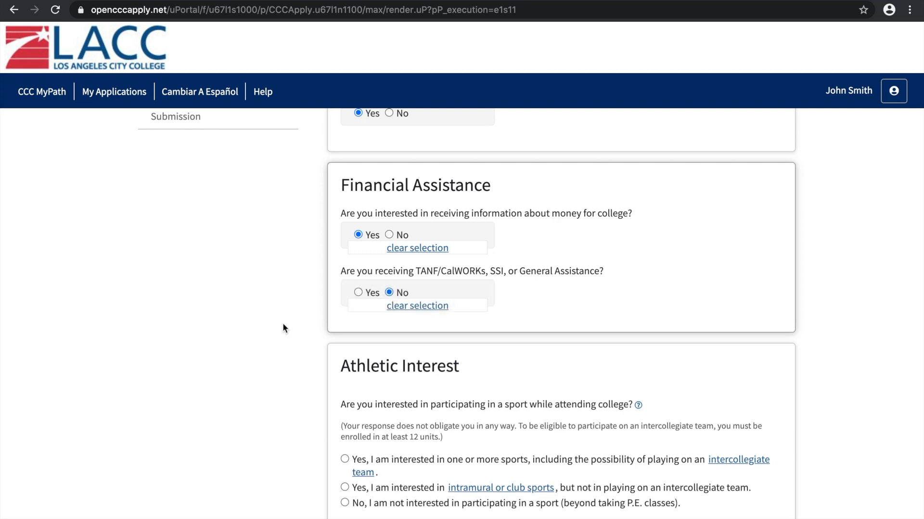
pyautogui.scroll(-5, 283, 329)
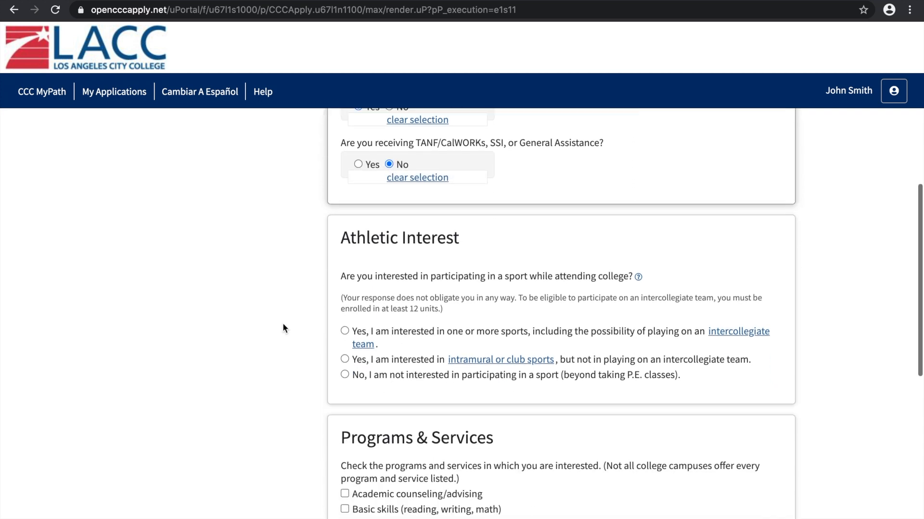
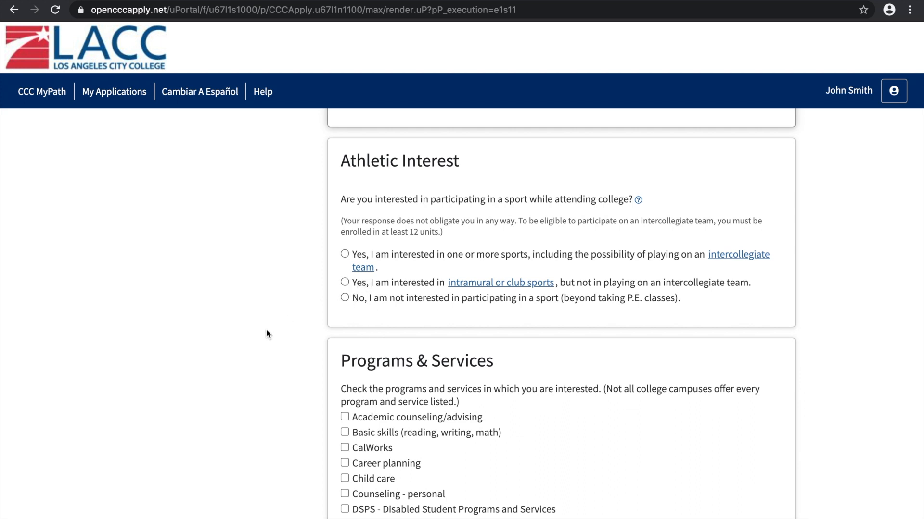
# Answer that there is no interest in participating in a sport and choose EOPS - Extended Opportunity Programs and Services under Programs & Services
pyautogui.click(345, 298)
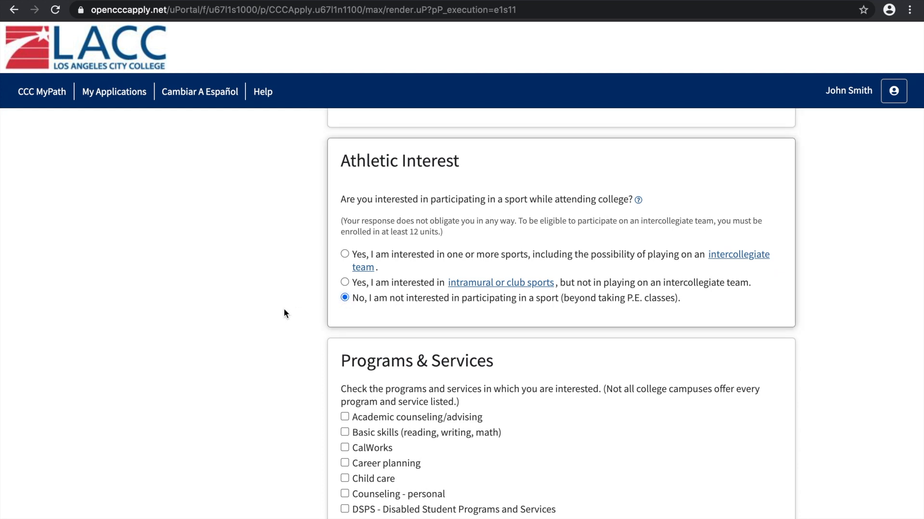
pyautogui.scroll(-1, 284, 310)
pyautogui.scroll(-5, 284, 314)
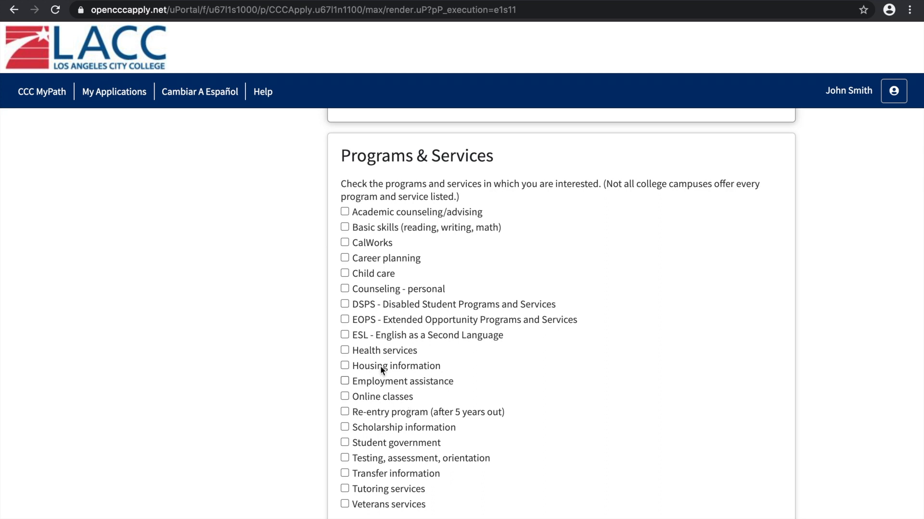
pyautogui.click(344, 319)
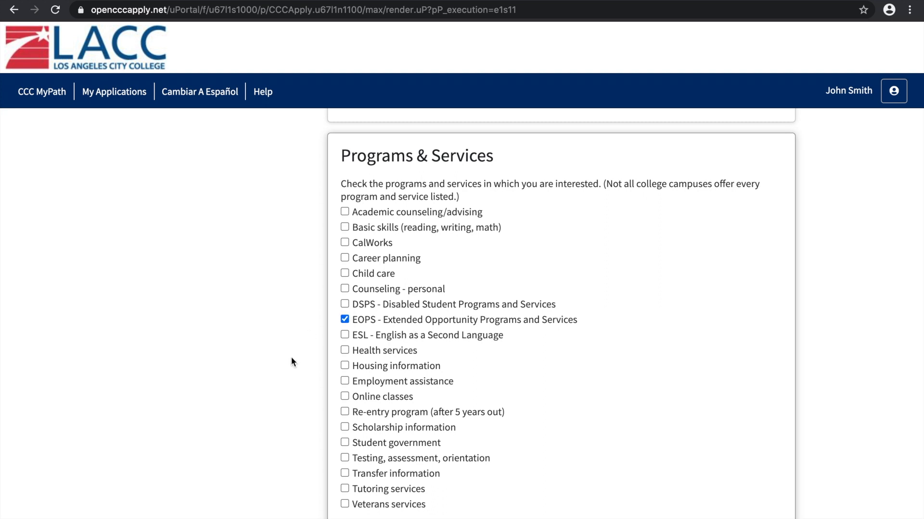
# Save the Needs & Interests information and continue to the Demographic Information section
pyautogui.scroll(-2, 291, 358)
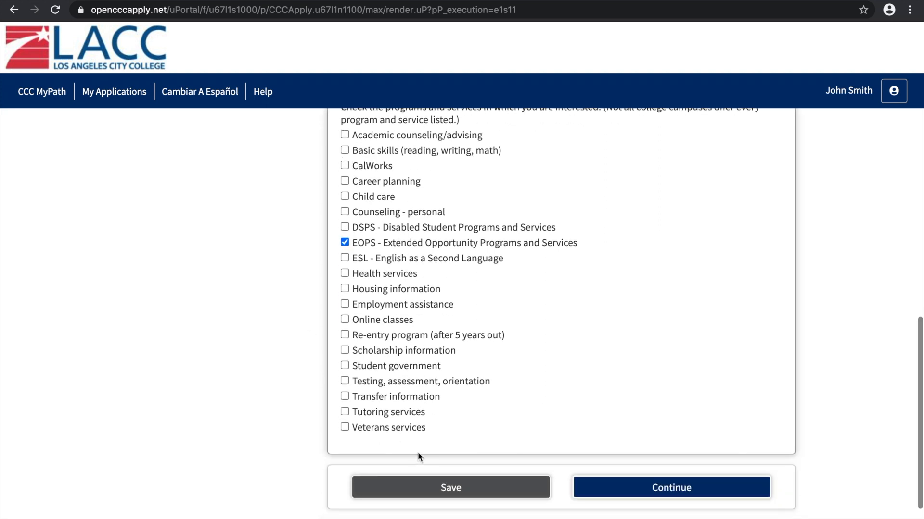
pyautogui.click(460, 489)
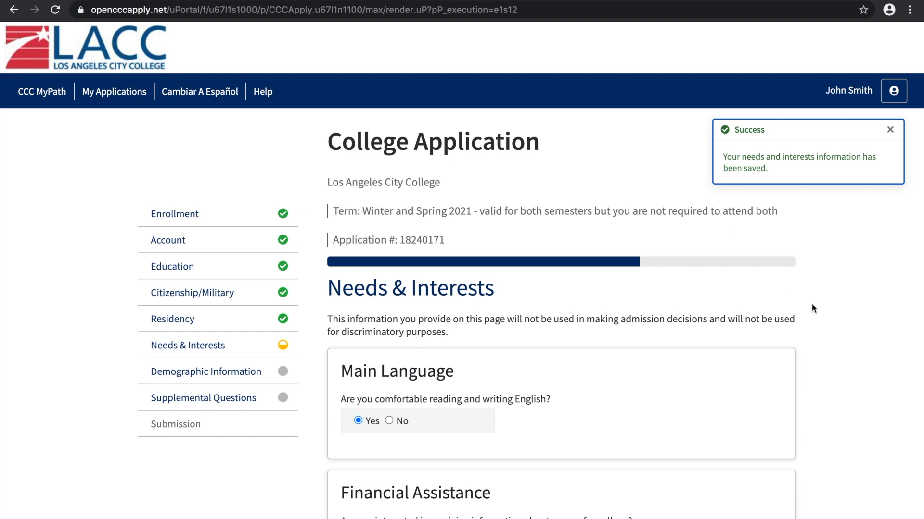
pyautogui.scroll(-5, 815, 304)
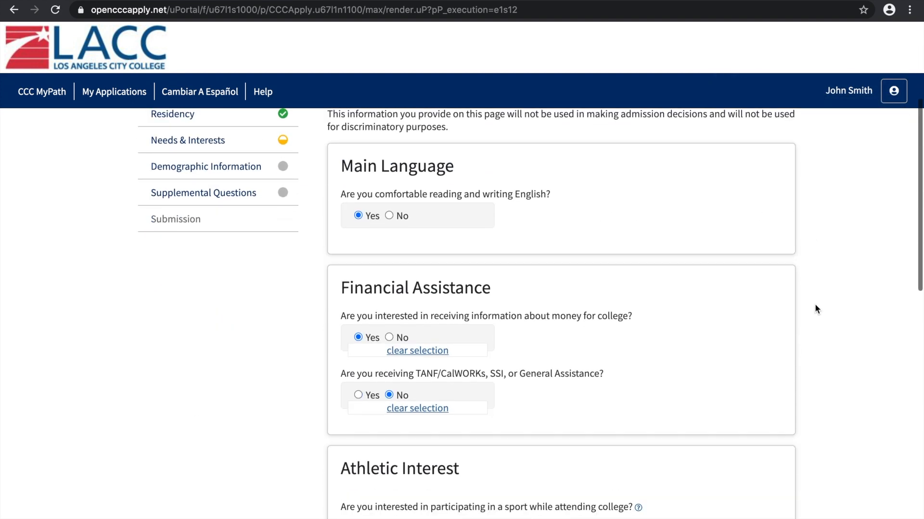
pyautogui.moveTo(922, 234); pyautogui.dragTo(922, 465)
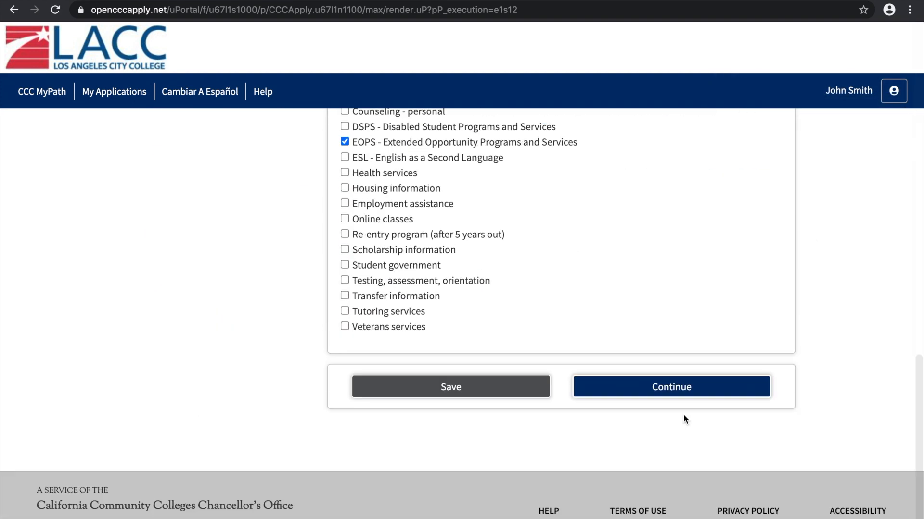
pyautogui.click(673, 388)
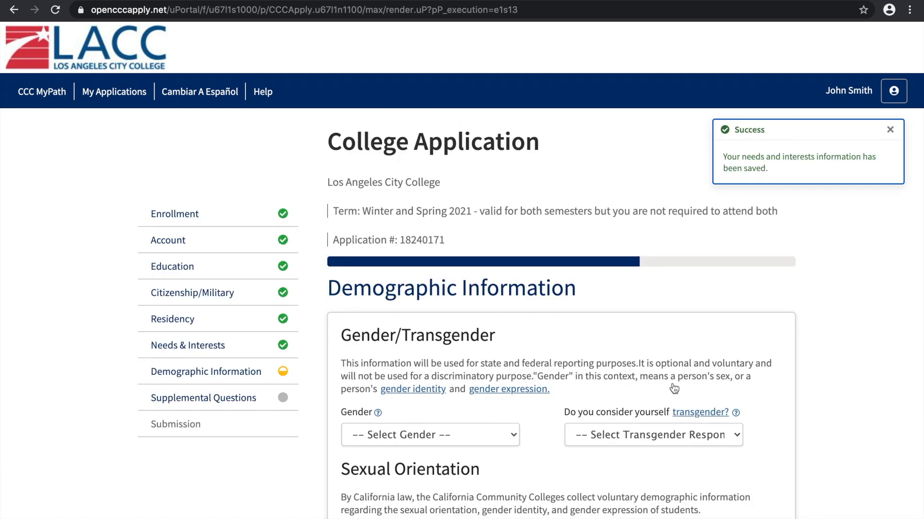
# Set the gender to Male and answer No to the transgender question
pyautogui.scroll(-3, 922, 283)
pyautogui.scroll(-2, 922, 283)
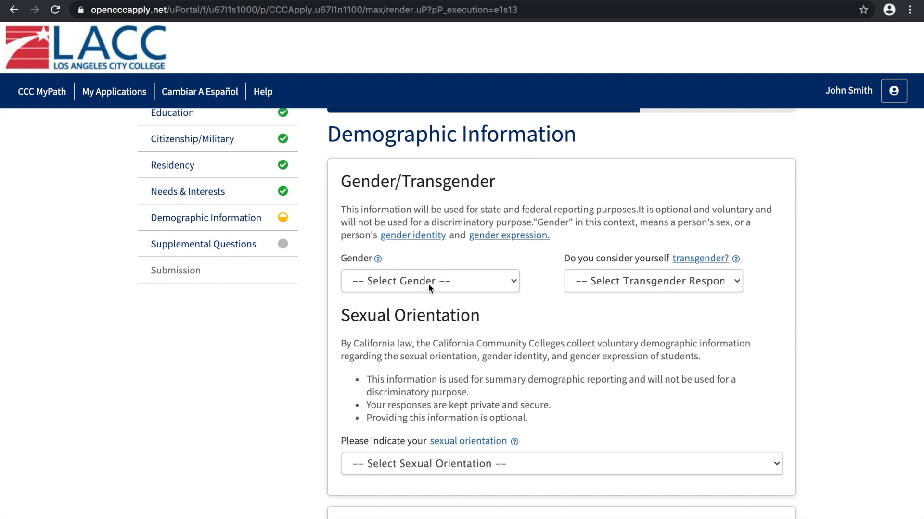
pyautogui.click(465, 278)
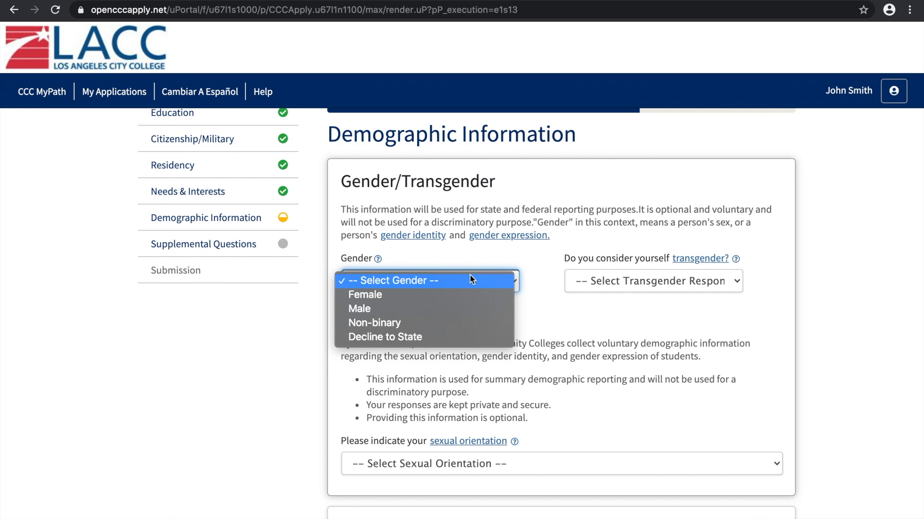
pyautogui.click(423, 308)
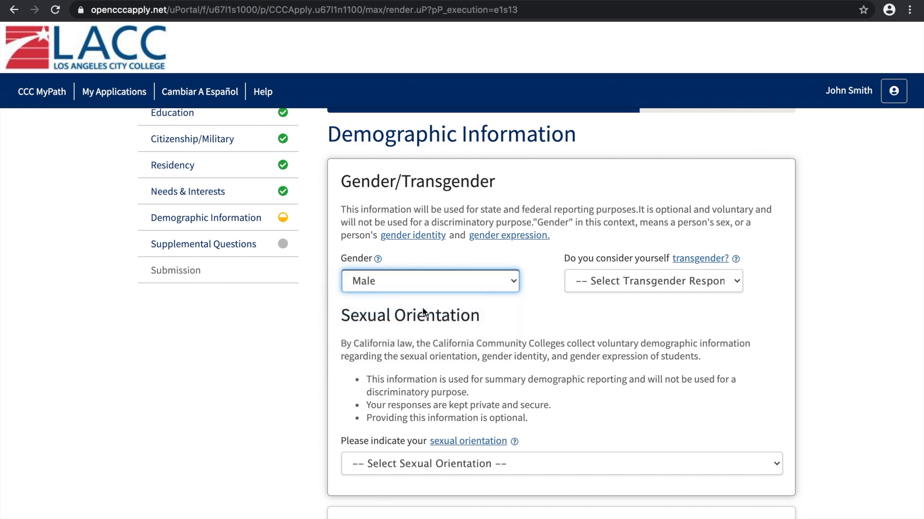
pyautogui.click(395, 277)
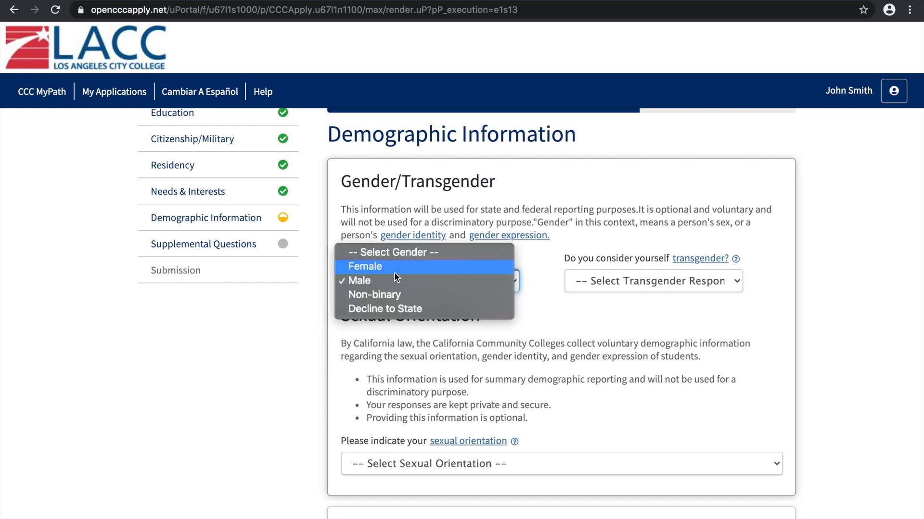
pyautogui.click(595, 305)
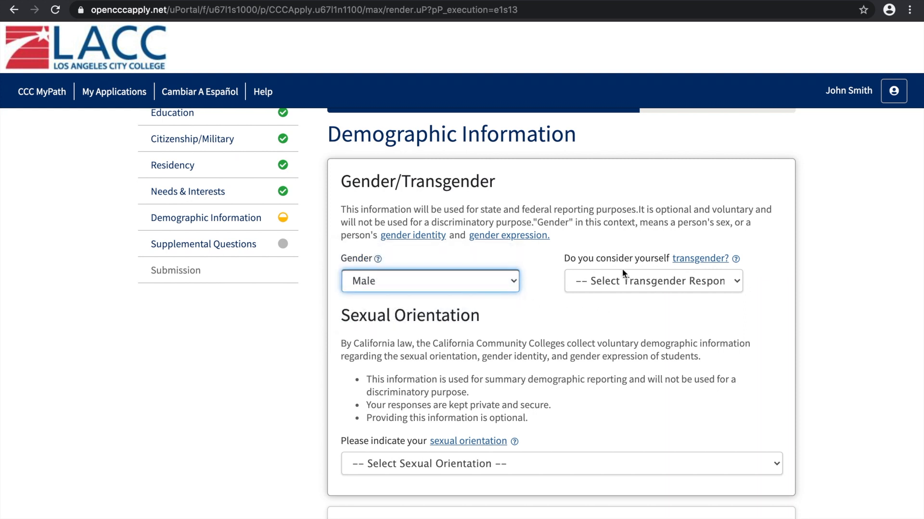
pyautogui.click(642, 290)
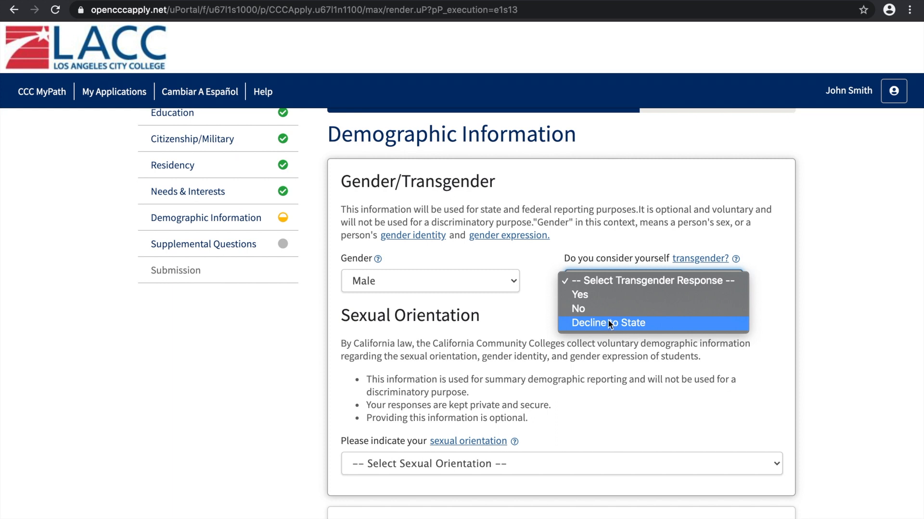
pyautogui.click(596, 311)
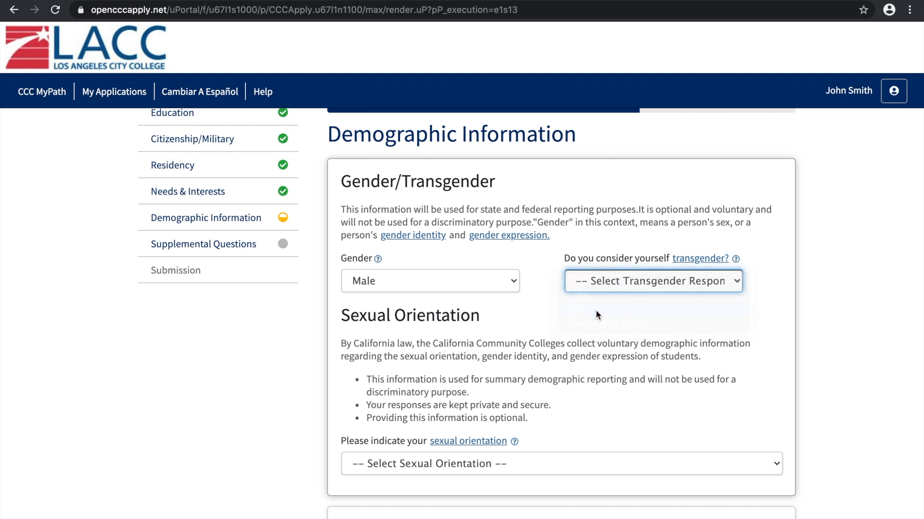
# Set the sexual orientation to Straight/Heterosexual
pyautogui.scroll(-1, 598, 313)
pyautogui.scroll(-2, 599, 314)
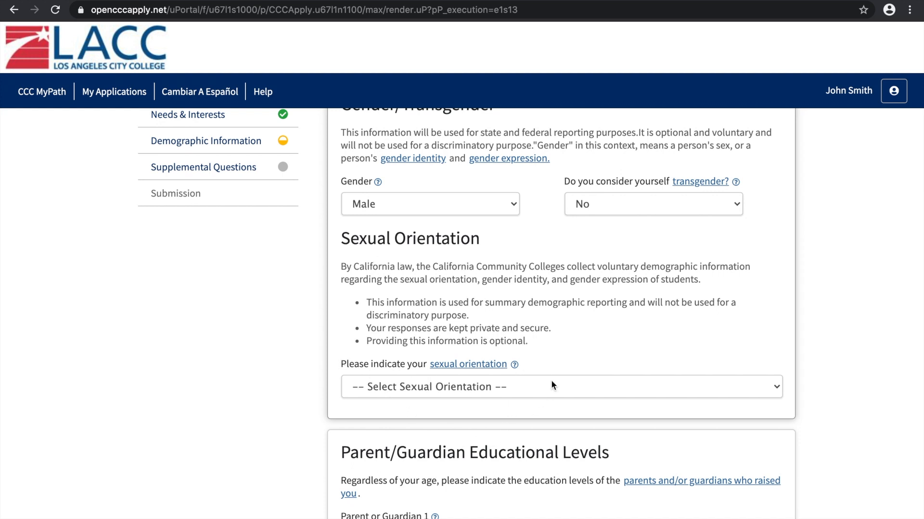
pyautogui.click(521, 387)
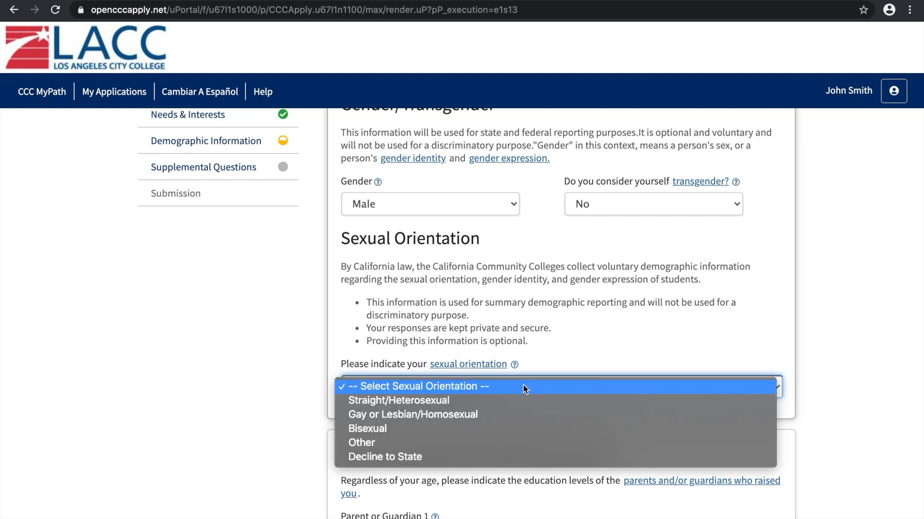
pyautogui.click(461, 401)
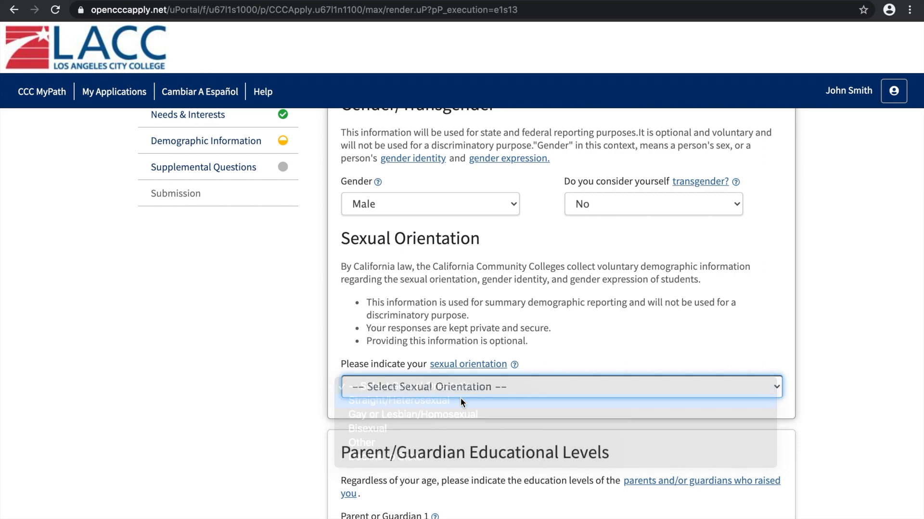
# Set the education level of both Parent or Guardian 1 and 2 to High school graduate (diploma, GED, or equivalent)
pyautogui.scroll(-5, 288, 369)
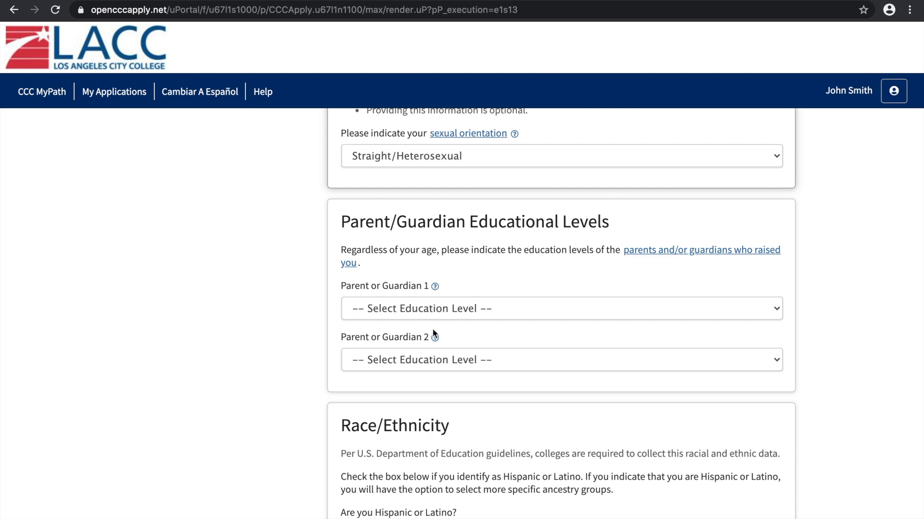
pyautogui.click(441, 312)
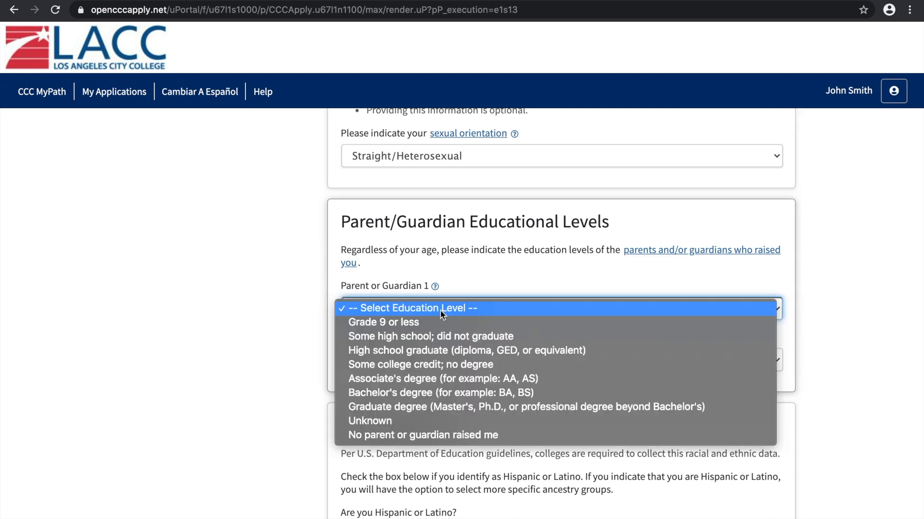
pyautogui.click(410, 350)
pyautogui.click(276, 327)
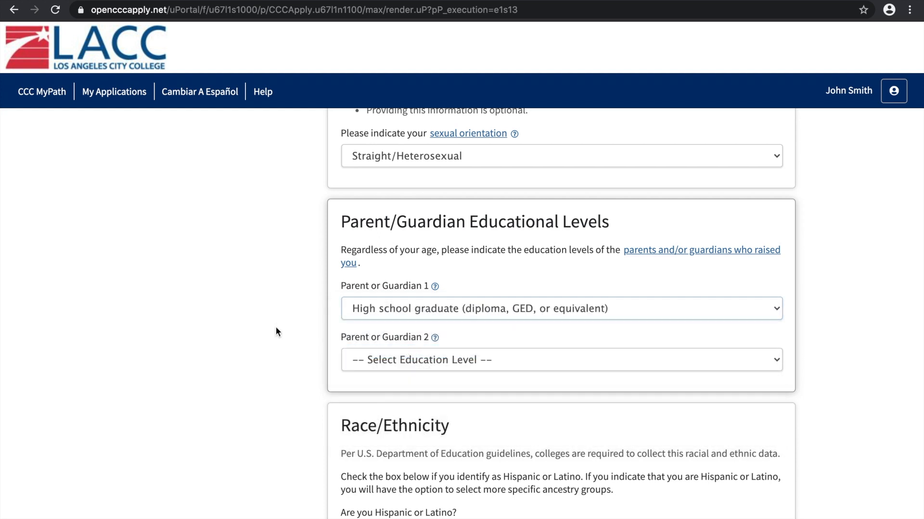
pyautogui.click(408, 361)
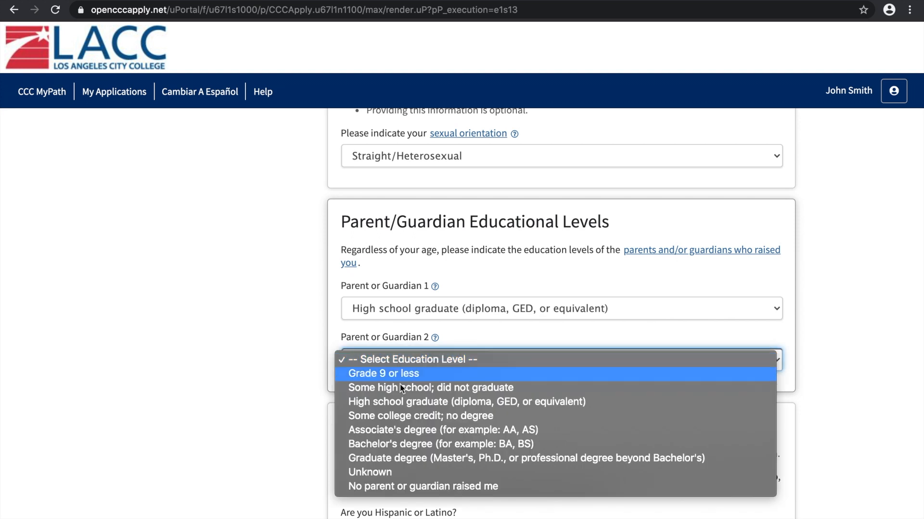
pyautogui.click(407, 403)
pyautogui.click(251, 436)
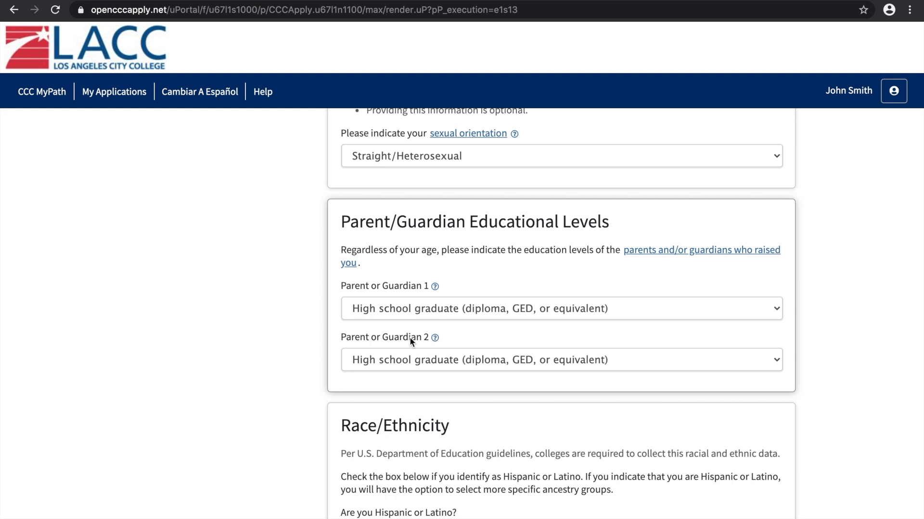
pyautogui.click(383, 317)
pyautogui.click(383, 311)
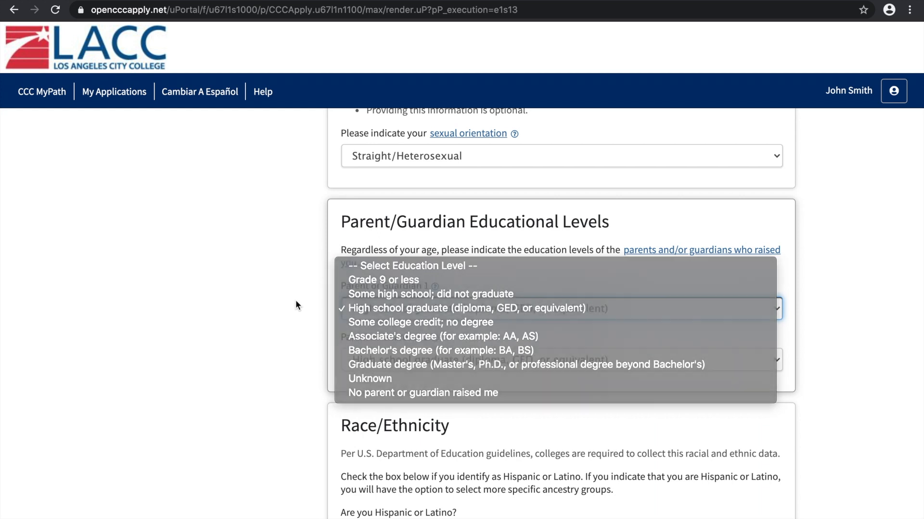
pyautogui.click(421, 356)
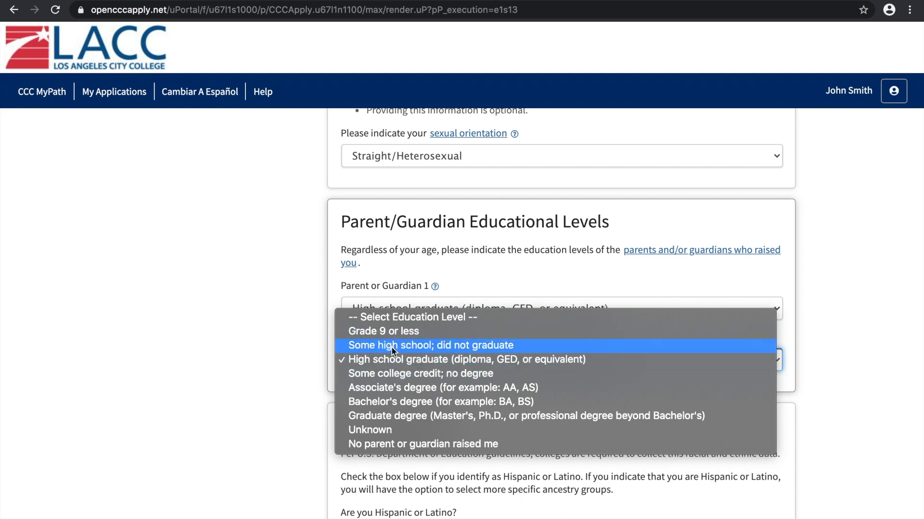
pyautogui.click(278, 405)
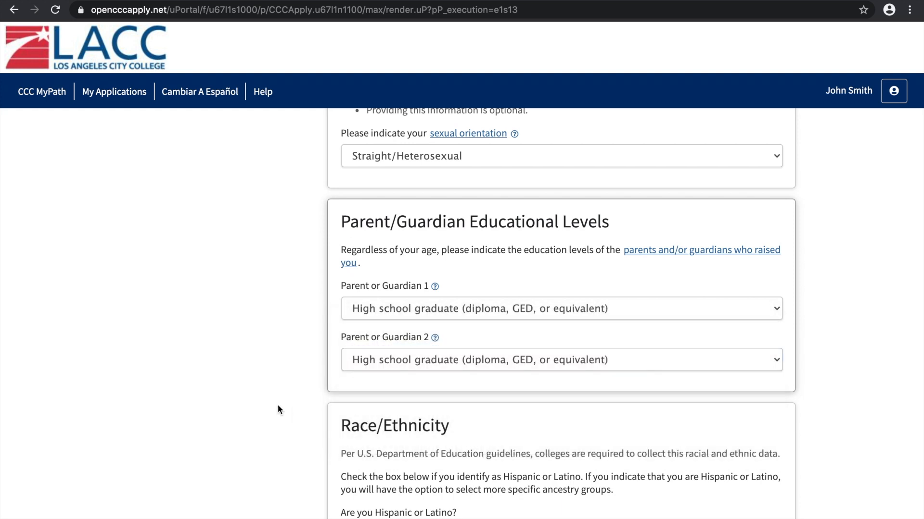
# Under Race/Ethnicity, answer No to being Hispanic or Latino and select White with the Armenian ancestry group
pyautogui.scroll(-3, 277, 404)
pyautogui.scroll(-2, 277, 404)
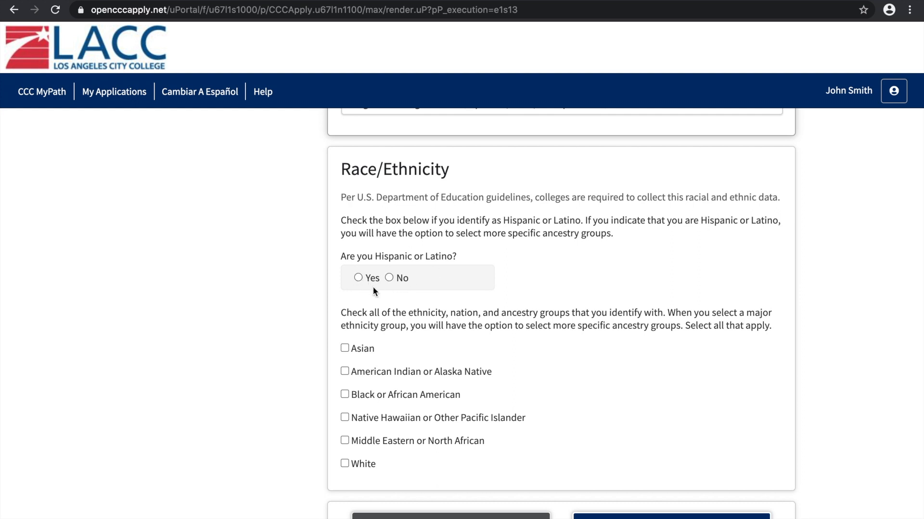
pyautogui.click(390, 277)
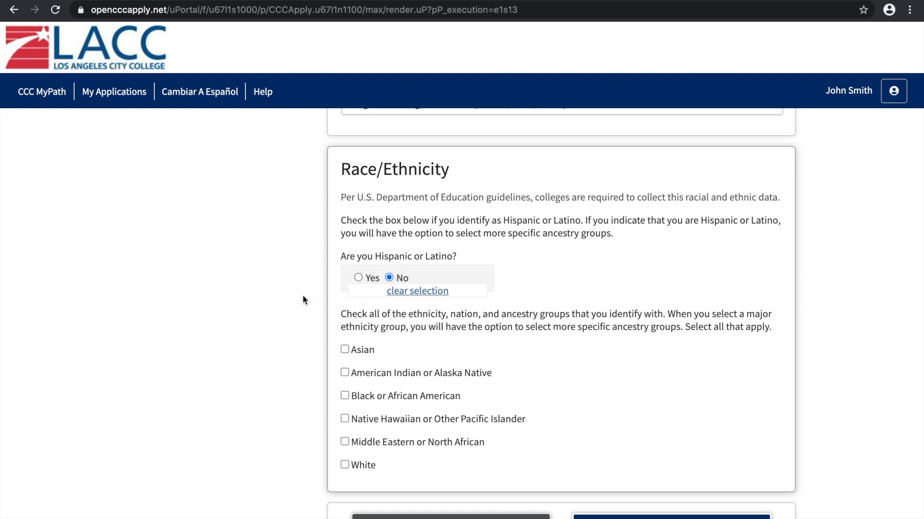
pyautogui.scroll(-2, 303, 300)
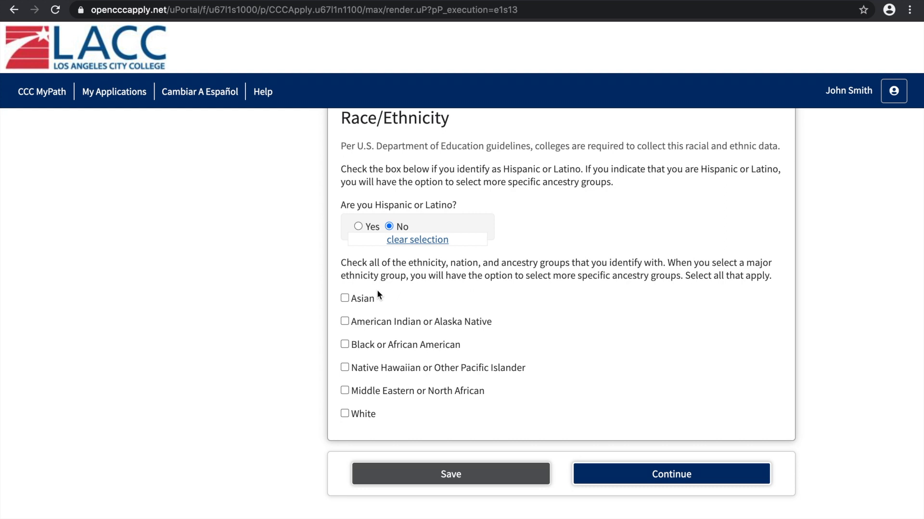
pyautogui.click(344, 414)
pyautogui.scroll(-2, 277, 416)
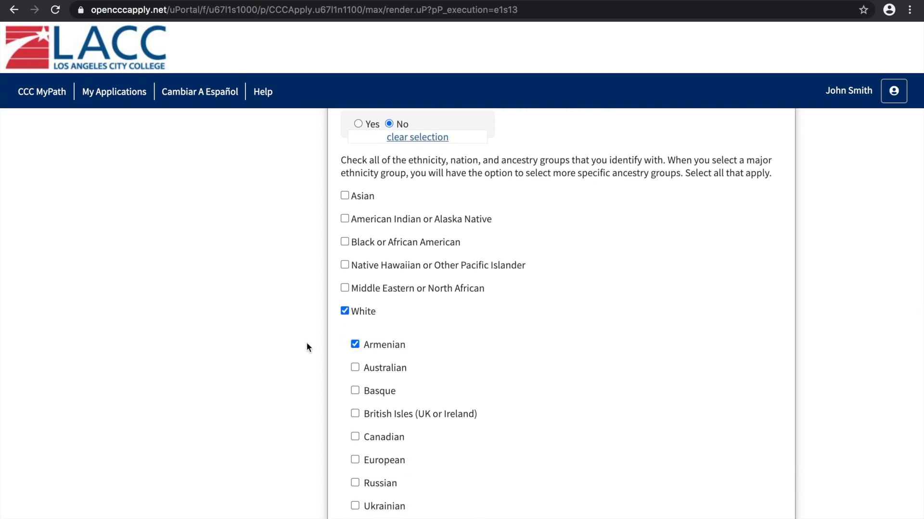
# Save the Demographic Information and continue to the Supplemental Questions section
pyautogui.scroll(-3, 307, 343)
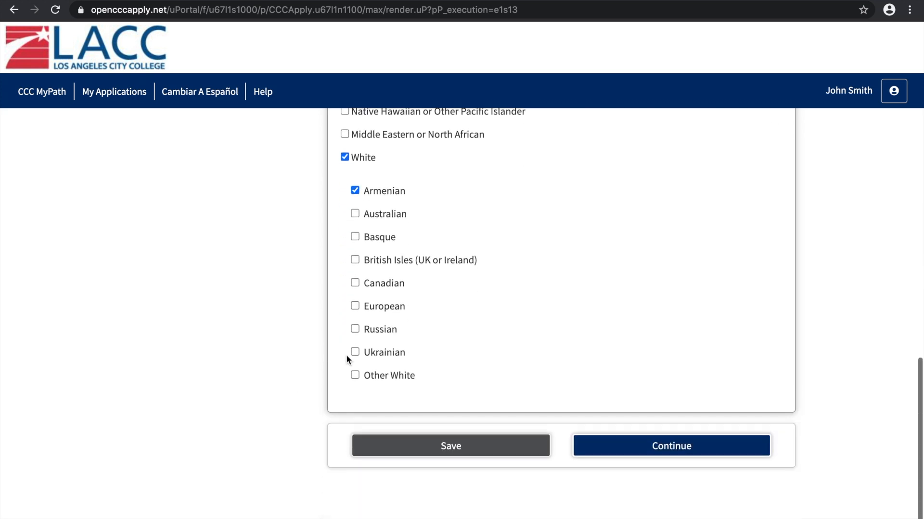
pyautogui.click(486, 446)
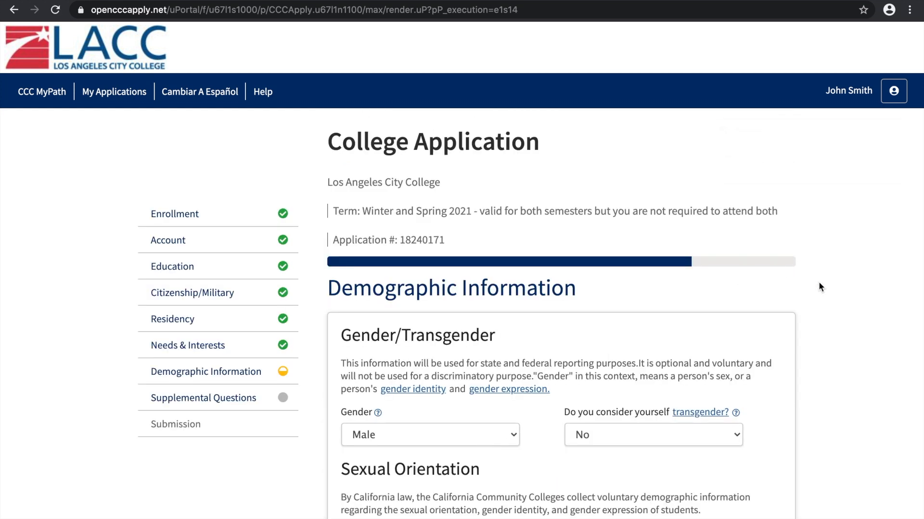
pyautogui.scroll(-4, 820, 287)
pyautogui.scroll(-12, 820, 287)
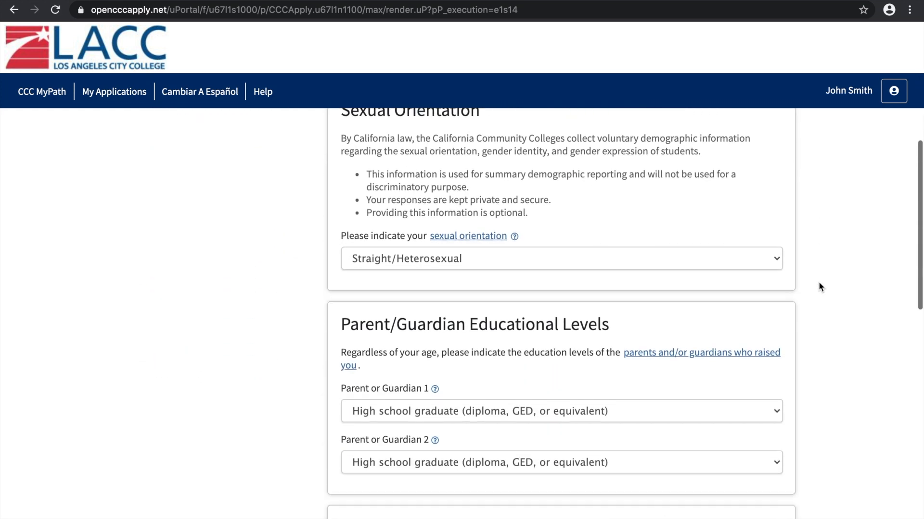
pyautogui.scroll(-6, 820, 286)
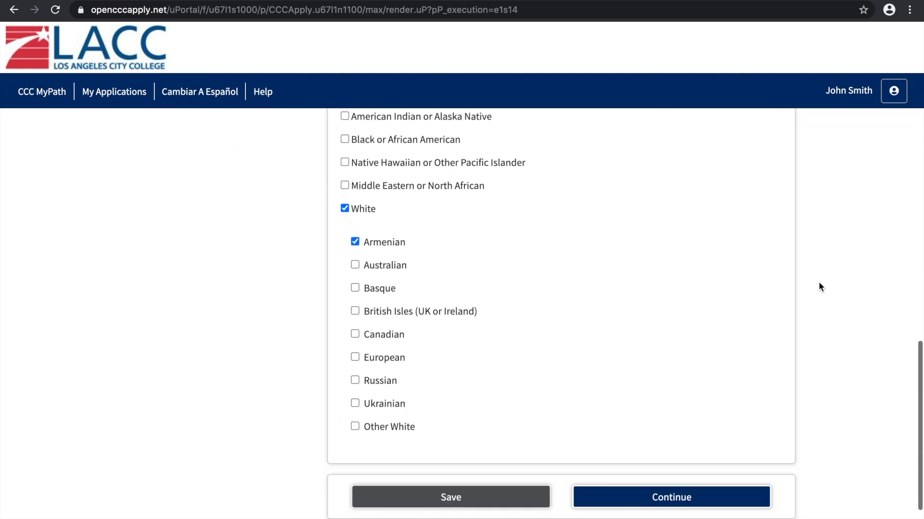
pyautogui.click(718, 397)
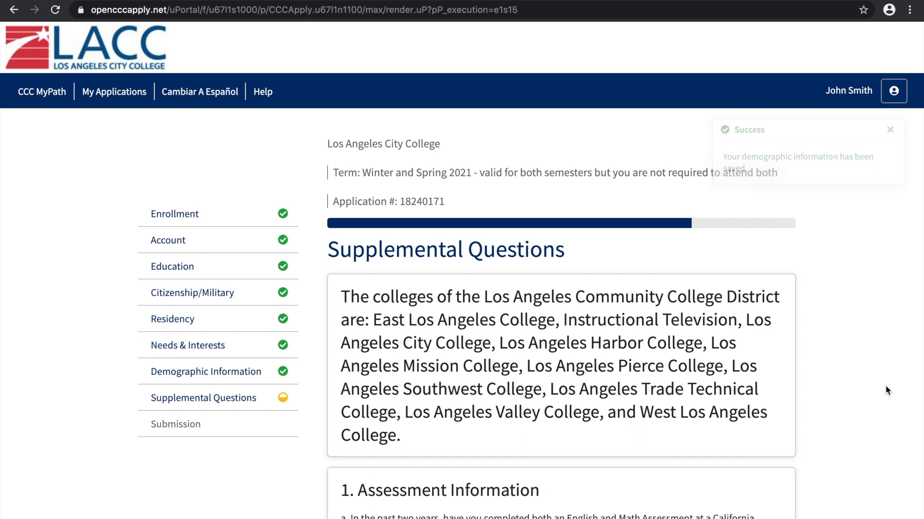
# Under Assessment Information, answer No to completing English and Math assessments in the past two years and No to completing English and Math courses
pyautogui.scroll(-2, 885, 385)
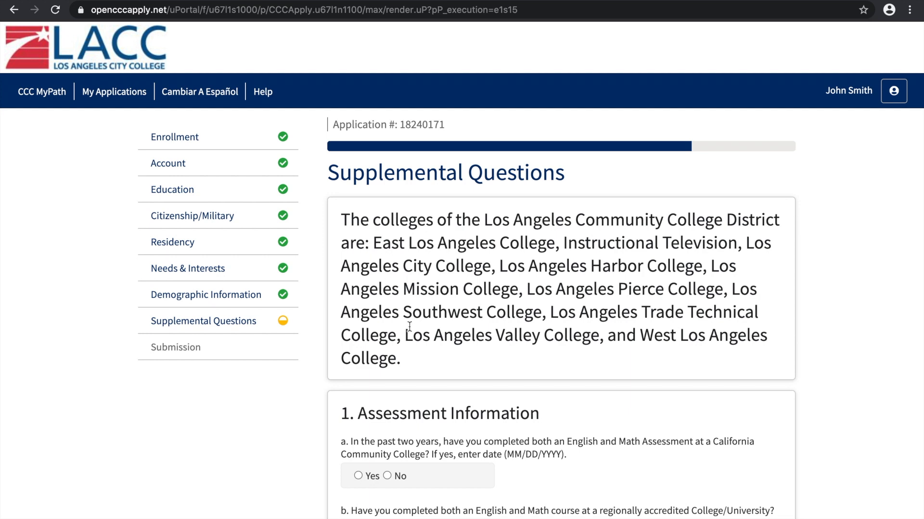
pyautogui.scroll(-4, 903, 307)
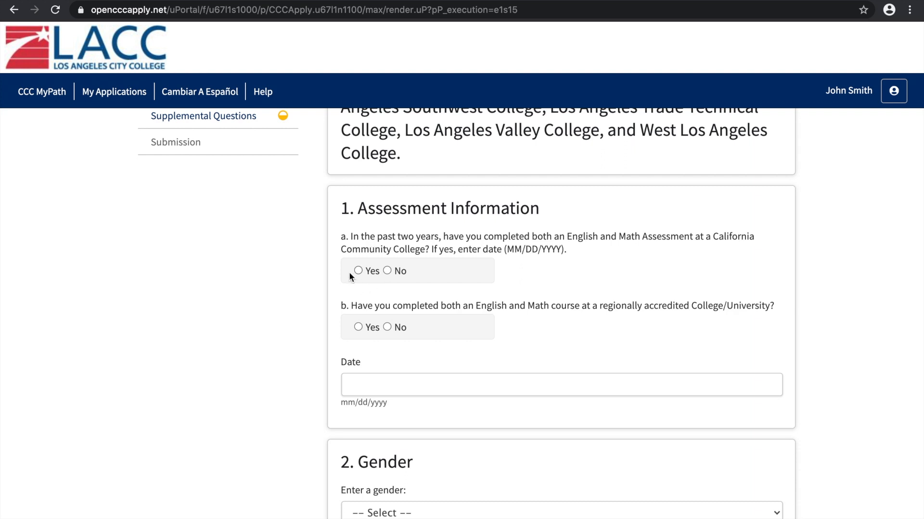
pyautogui.click(387, 271)
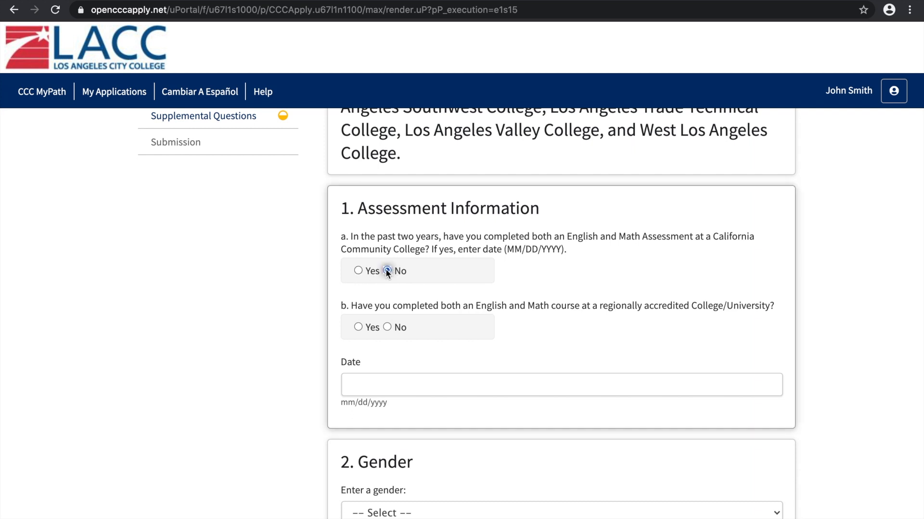
pyautogui.scroll(-1, 259, 297)
pyautogui.scroll(-1, 259, 297)
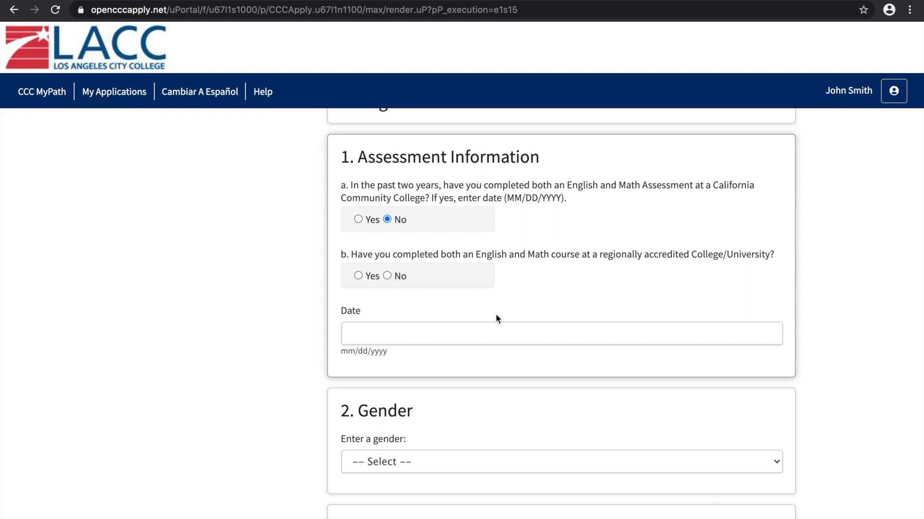
pyautogui.click(387, 276)
# Set the gender in the Supplemental Questions to Male
pyautogui.scroll(-2, 287, 306)
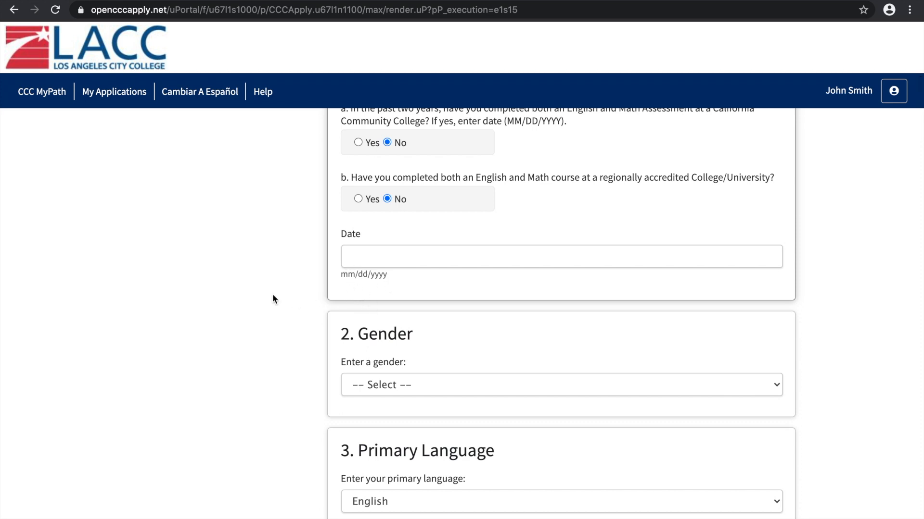
pyautogui.scroll(-1, 273, 295)
pyautogui.scroll(-3, 272, 295)
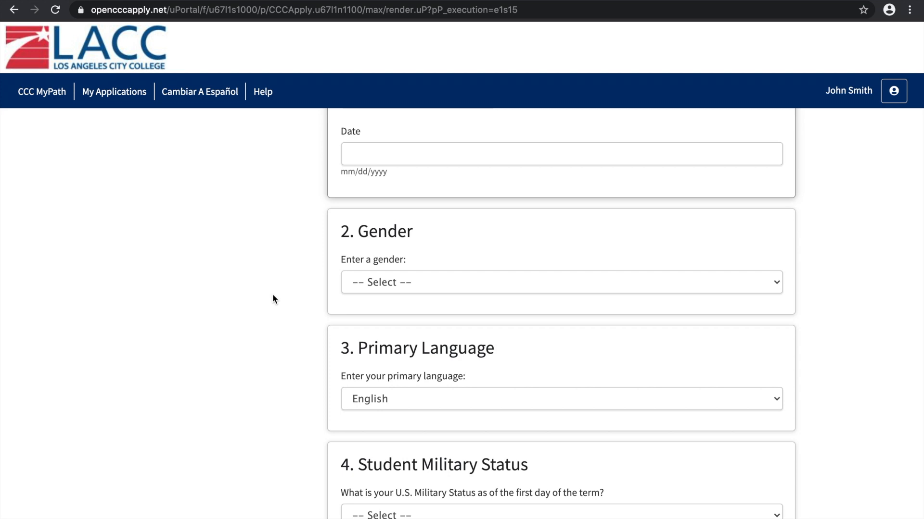
pyautogui.click(417, 281)
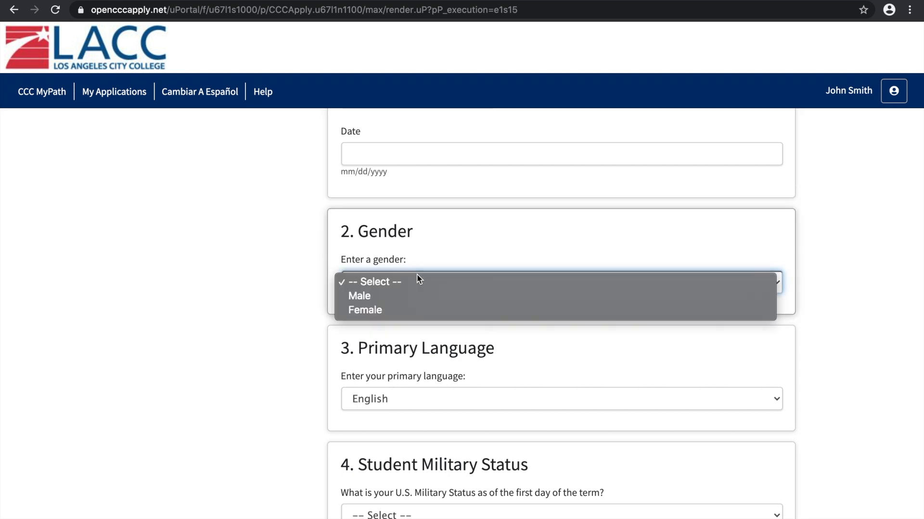
pyautogui.click(382, 296)
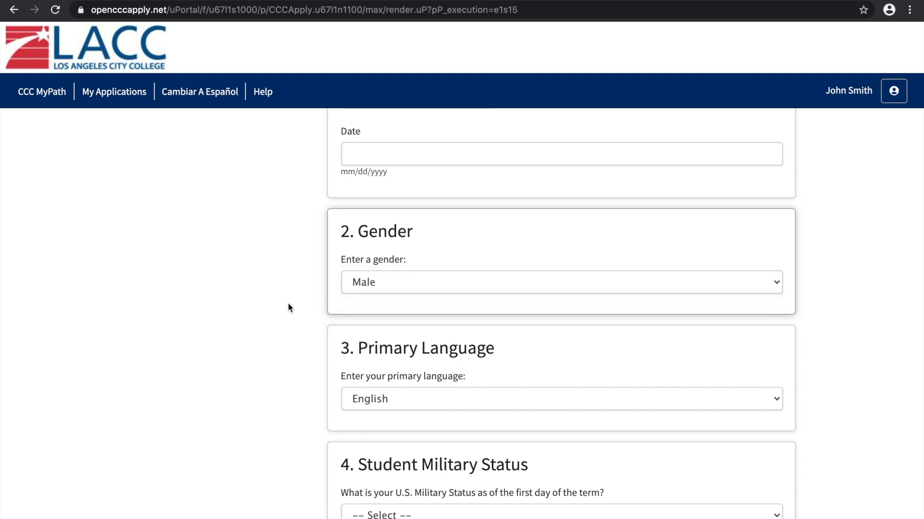
# Select English as the primary language
pyautogui.scroll(-3, 289, 306)
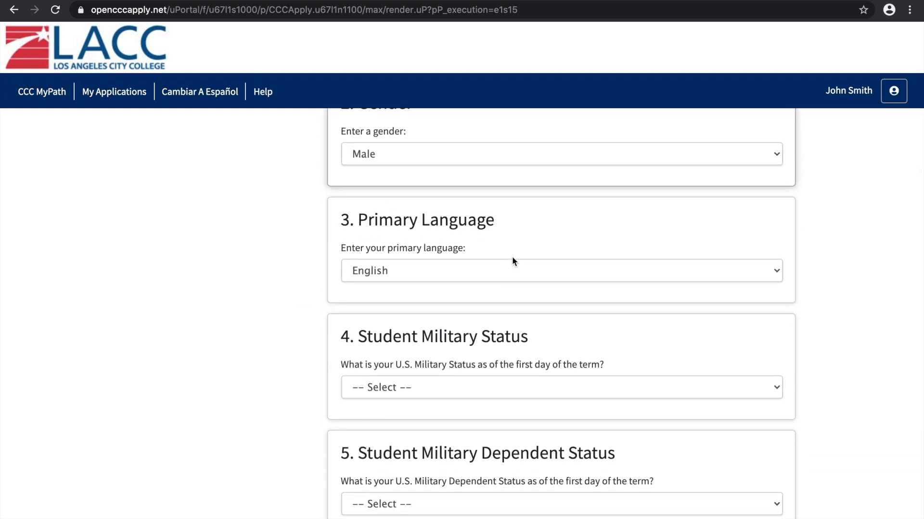
pyautogui.click(418, 272)
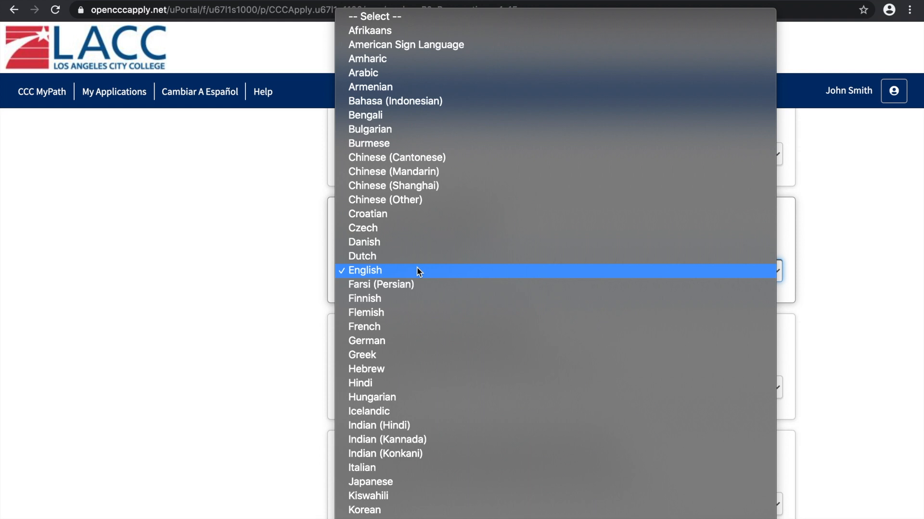
pyautogui.click(361, 273)
pyautogui.click(175, 359)
# Set the Student Military Status to "I have never served in the military"
pyautogui.scroll(-2, 177, 356)
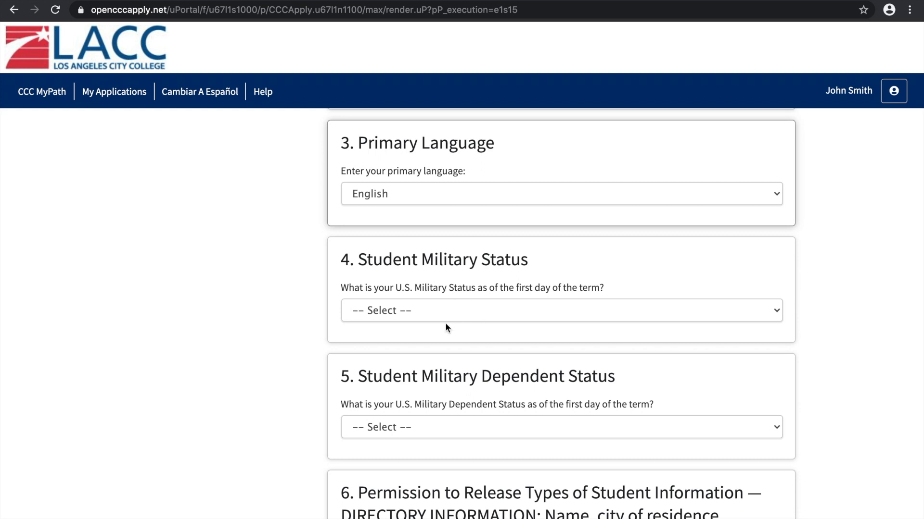
pyautogui.click(435, 311)
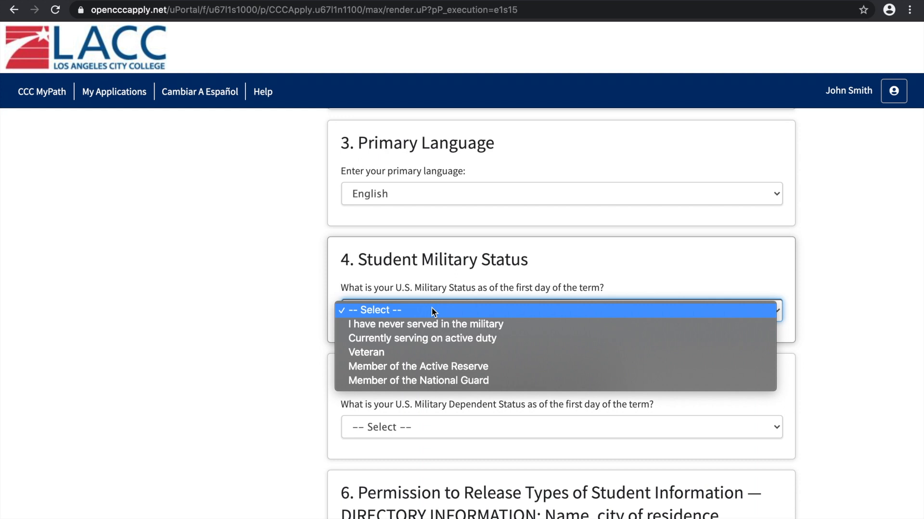
pyautogui.click(410, 324)
# Set the Student Military Dependent Status to "I am not a military dependent"
pyautogui.scroll(-3, 270, 316)
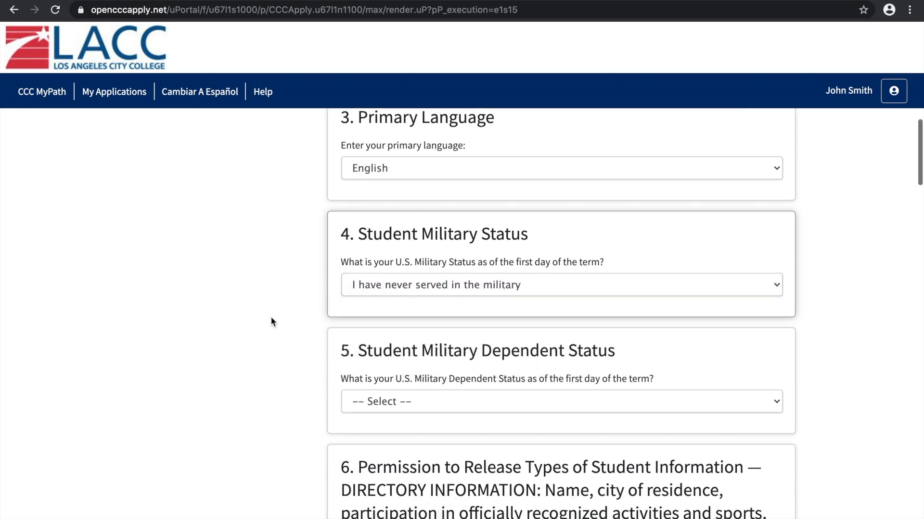
pyautogui.scroll(-3, 271, 321)
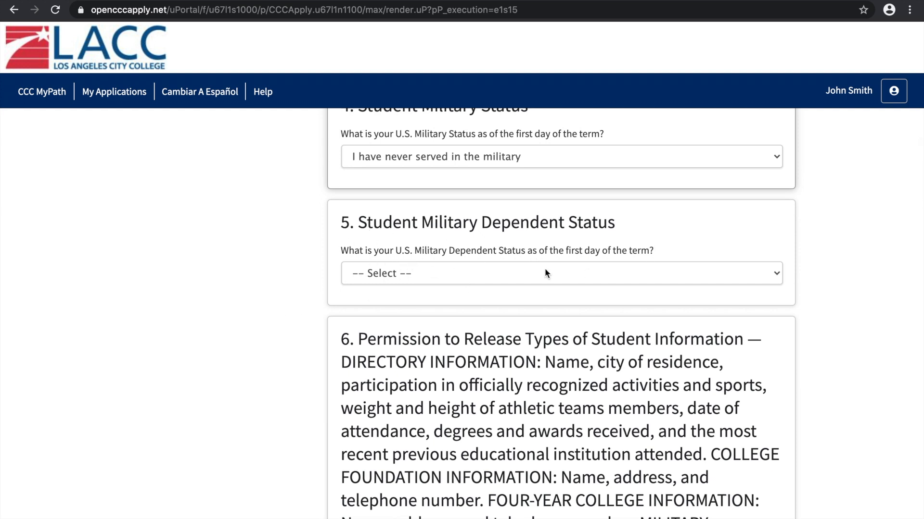
pyautogui.click(478, 270)
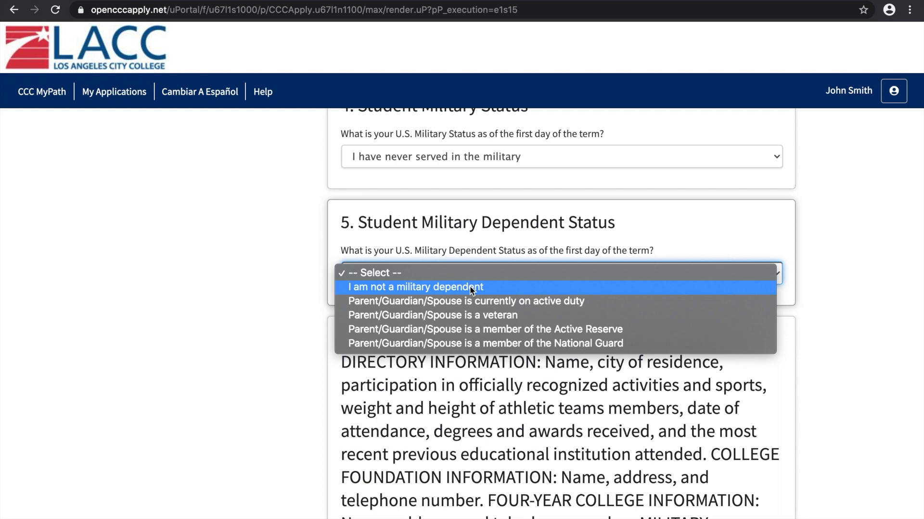
pyautogui.click(470, 287)
pyautogui.click(449, 278)
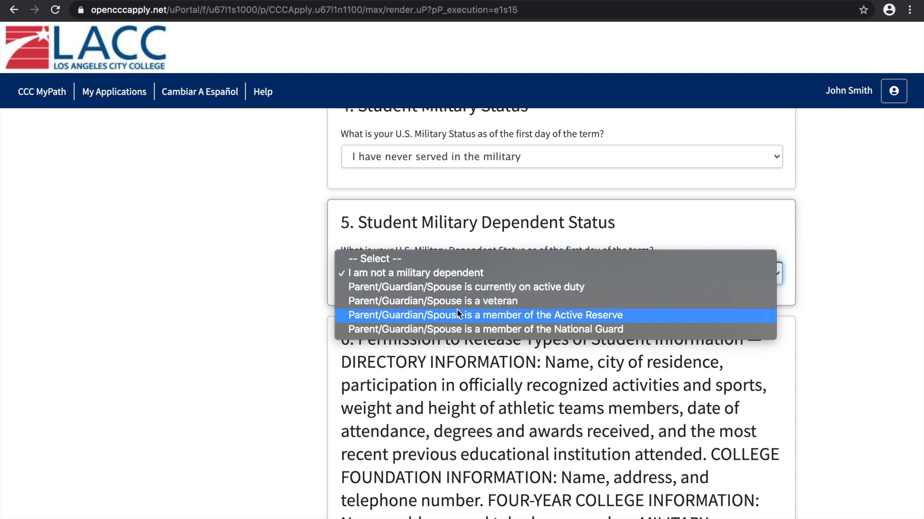
pyautogui.click(245, 295)
pyautogui.press('Down')
pyautogui.click(397, 274)
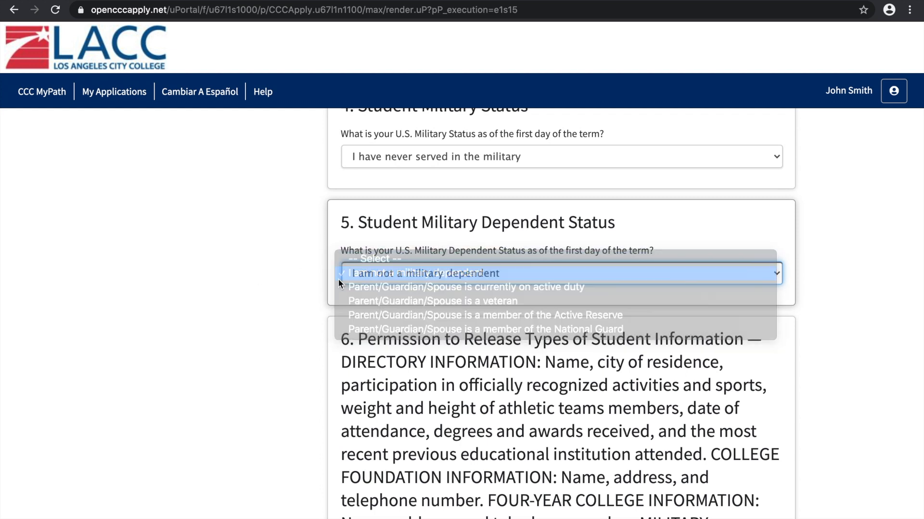
# Under the permission to release student information, opt out of the college releasing directory information
pyautogui.scroll(-4, 216, 270)
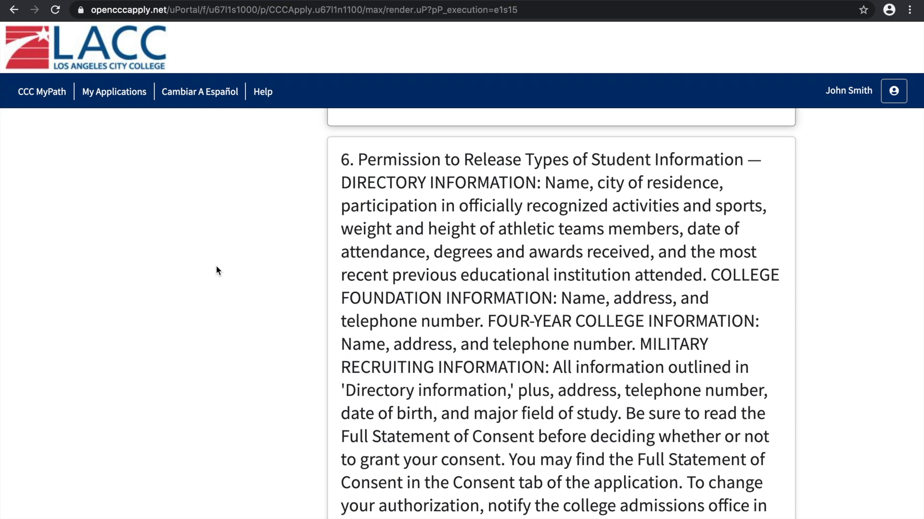
pyautogui.scroll(-1, 217, 270)
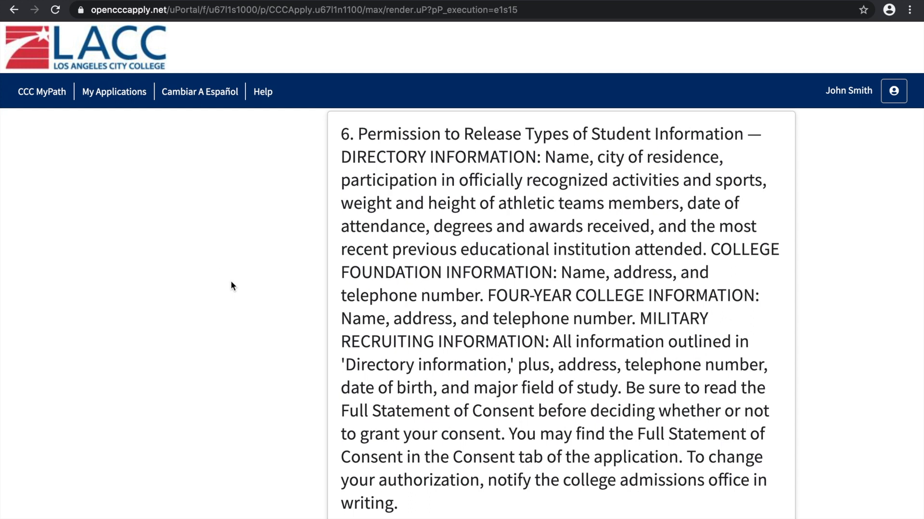
pyautogui.scroll(-3, 248, 319)
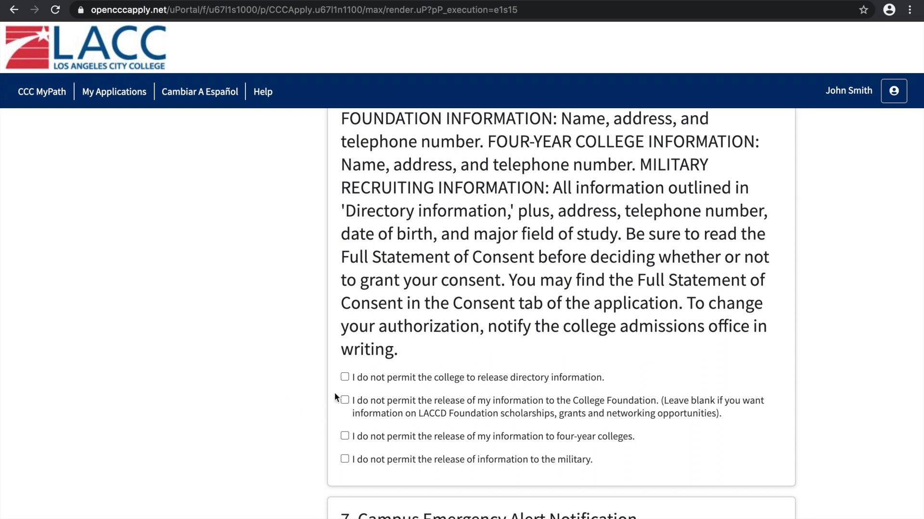
pyautogui.click(345, 377)
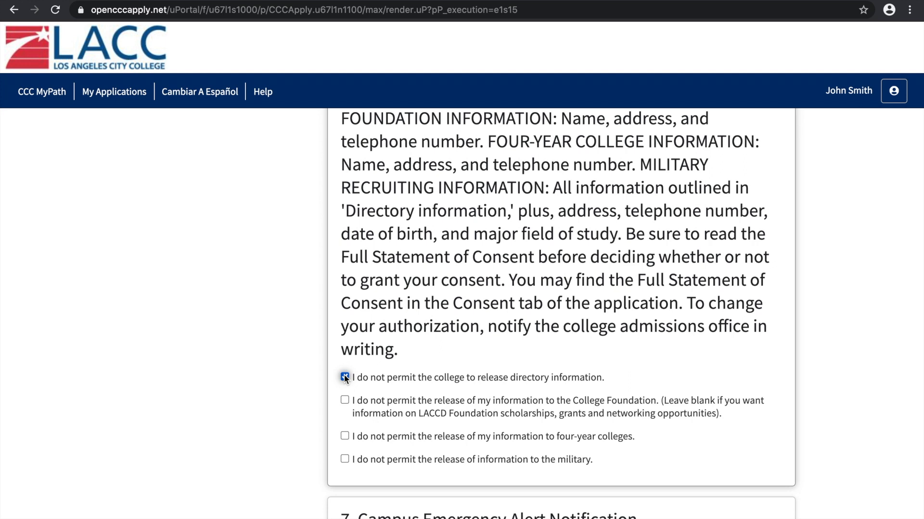
# Enter the applicant's cell phone number for the Campus Emergency Alert Notification
pyautogui.scroll(-2, 313, 377)
pyautogui.scroll(-5, 314, 377)
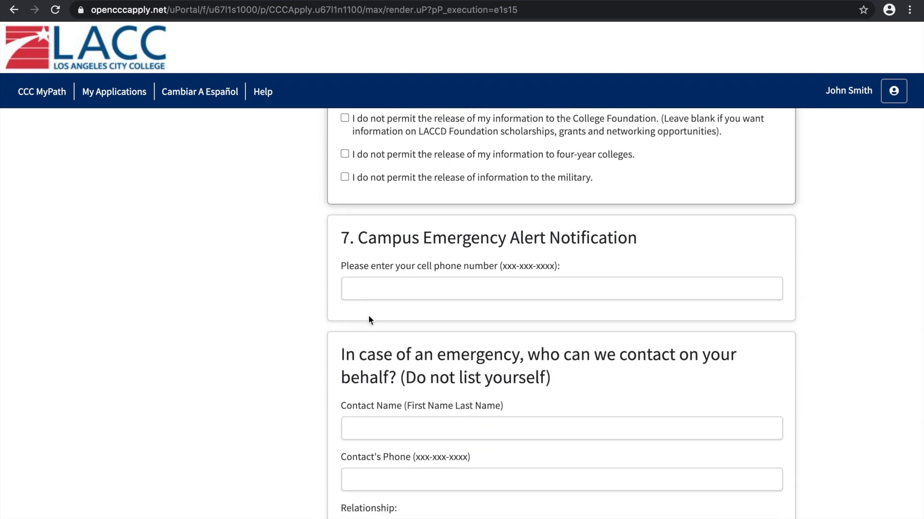
pyautogui.click(398, 288)
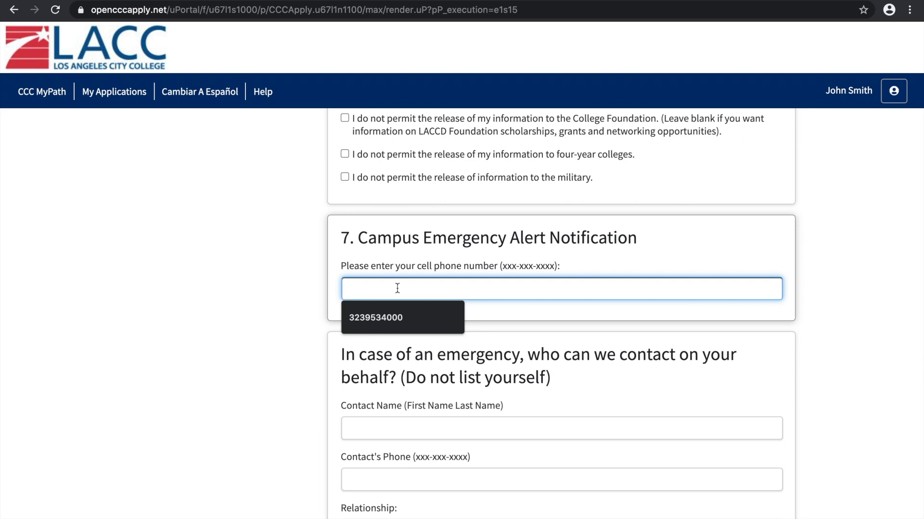
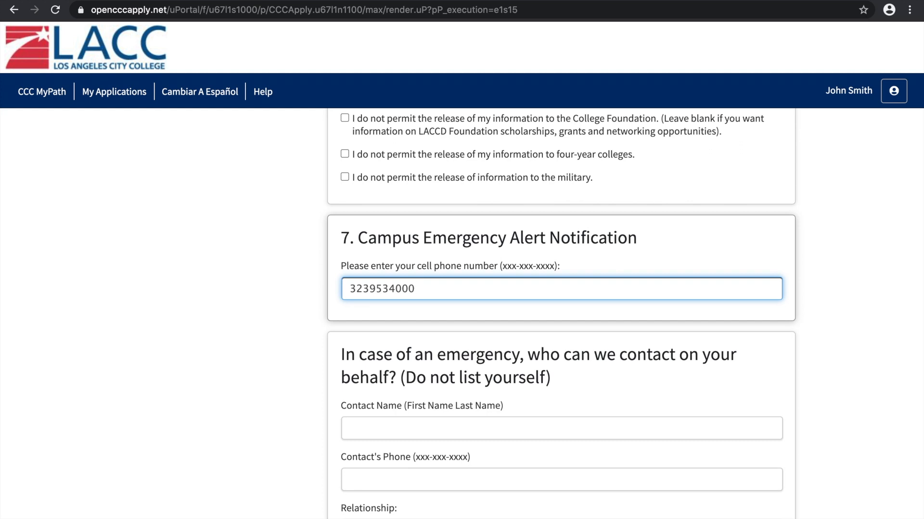
pyautogui.click(268, 341)
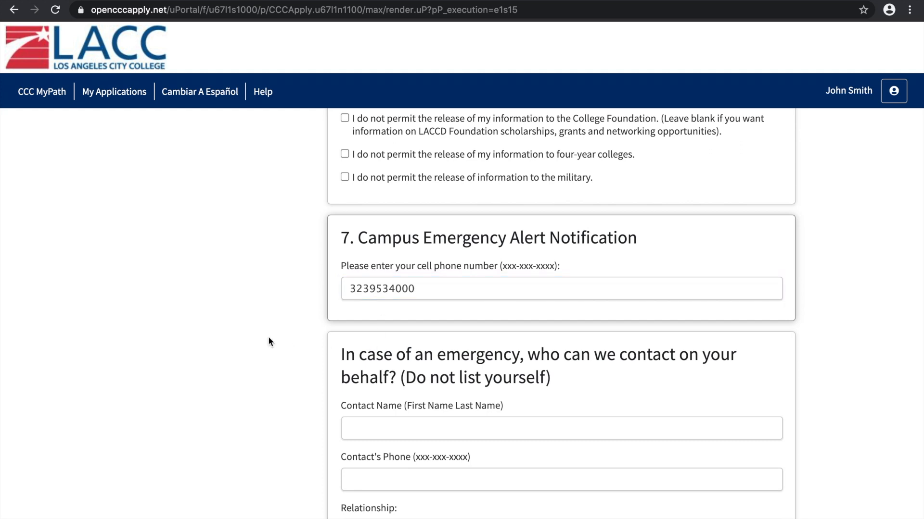
# Enter the emergency contact's first and last name
pyautogui.scroll(-1, 270, 342)
pyautogui.scroll(-3, 269, 342)
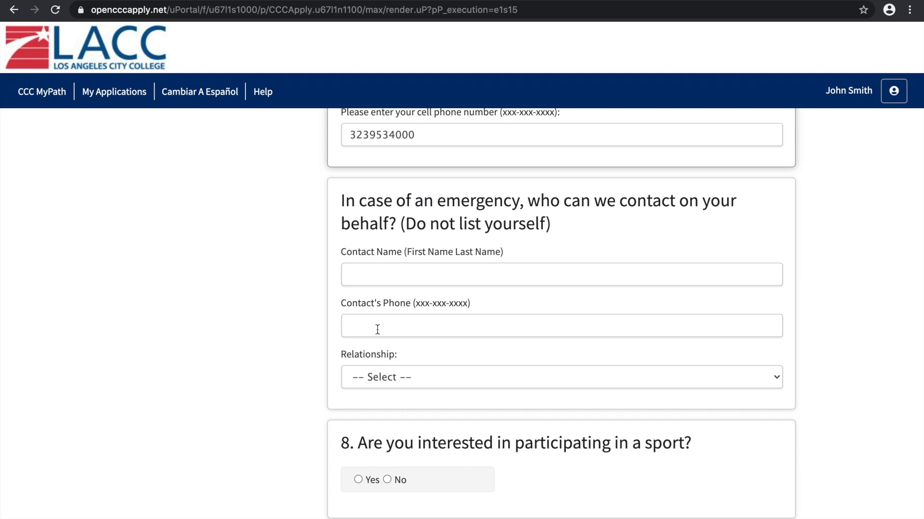
pyautogui.click(359, 273)
pyautogui.scroll(2, 369, 378)
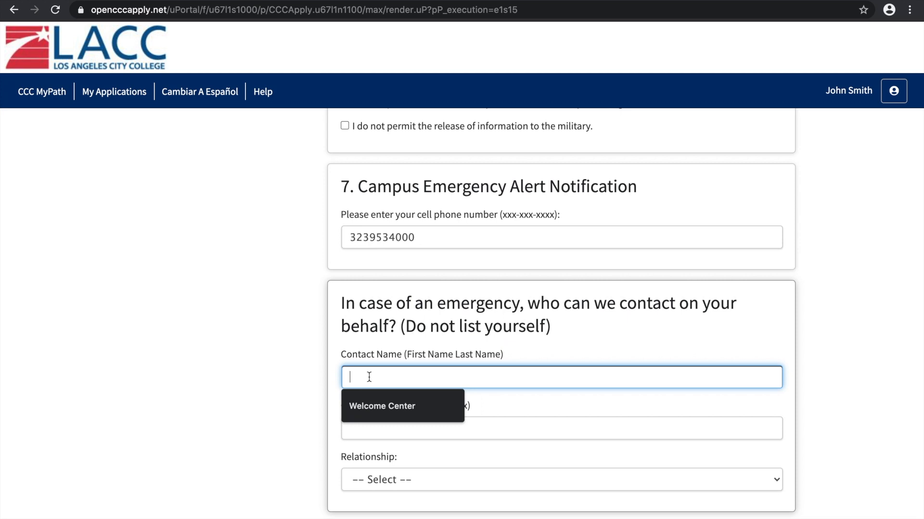
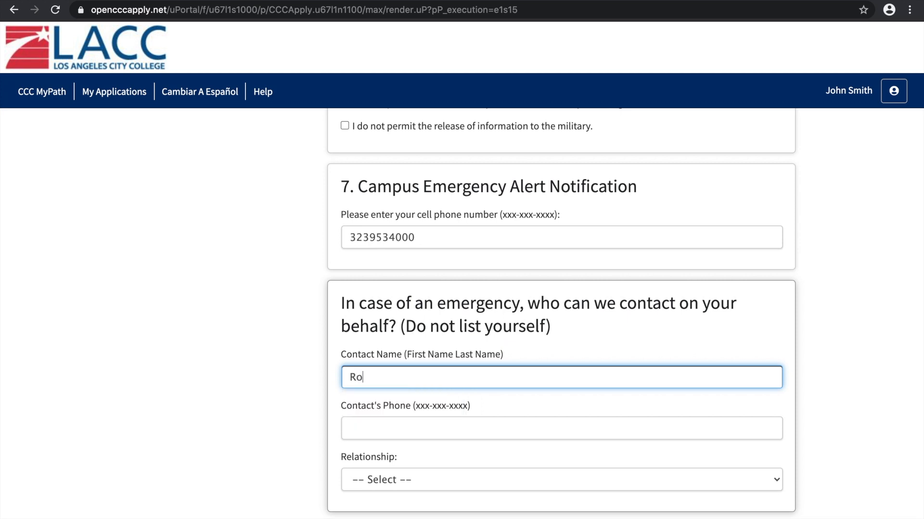
pyautogui.click(188, 352)
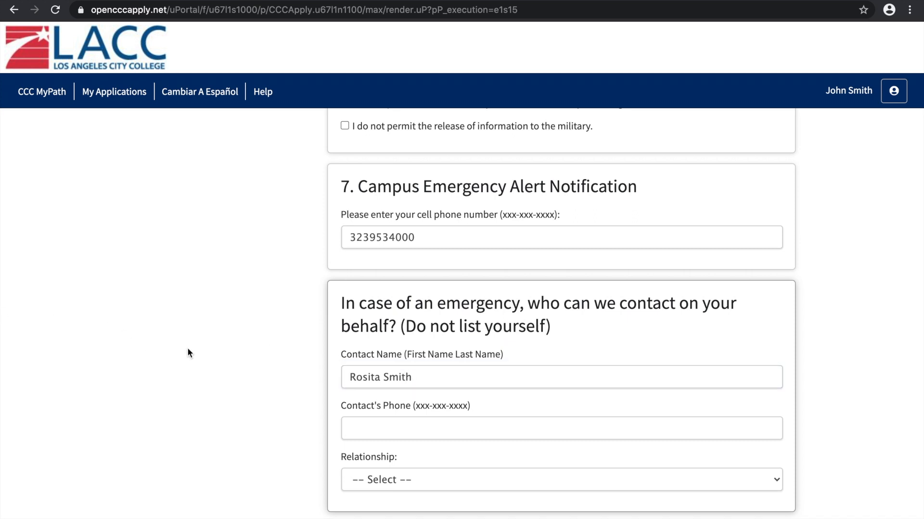
# Enter the emergency contact's phone number
pyautogui.scroll(-3, 188, 351)
pyautogui.click(354, 347)
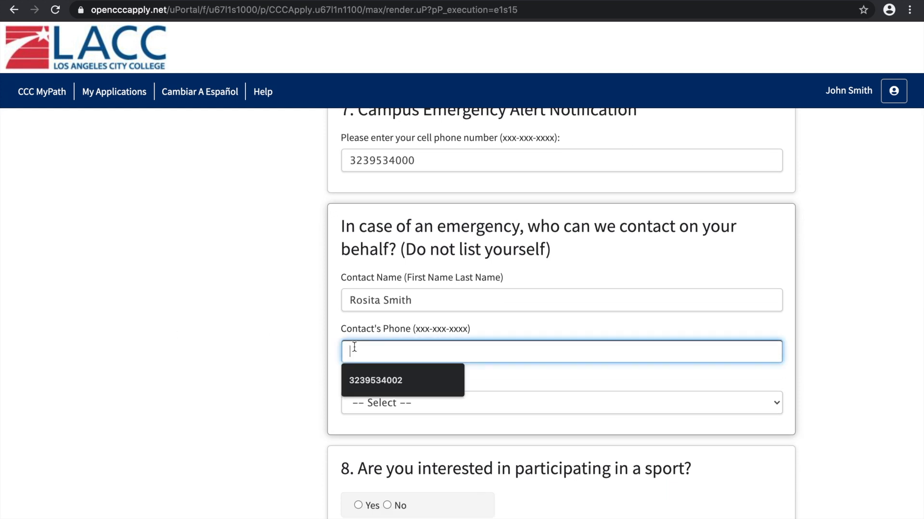
pyautogui.click(272, 358)
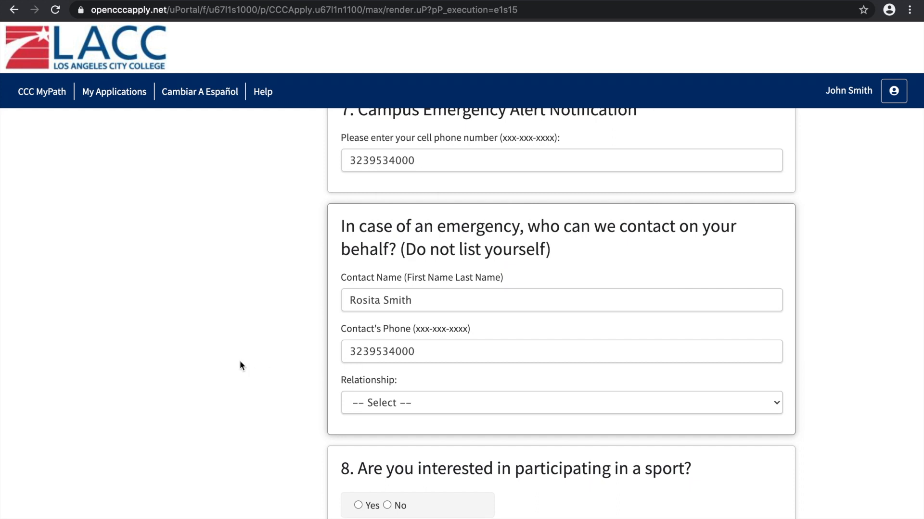
# Set the emergency contact's relationship to Sibling and choose to stay signed in to the session
pyautogui.scroll(-3, 240, 363)
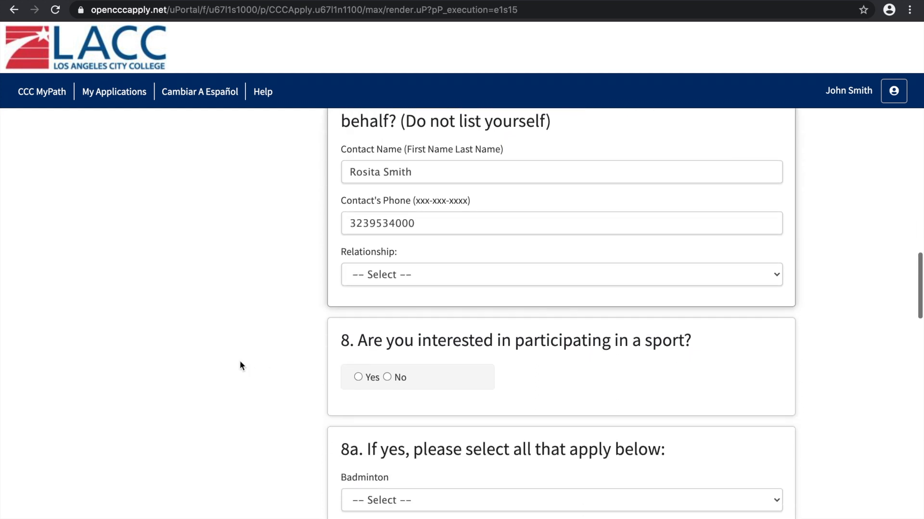
pyautogui.click(413, 273)
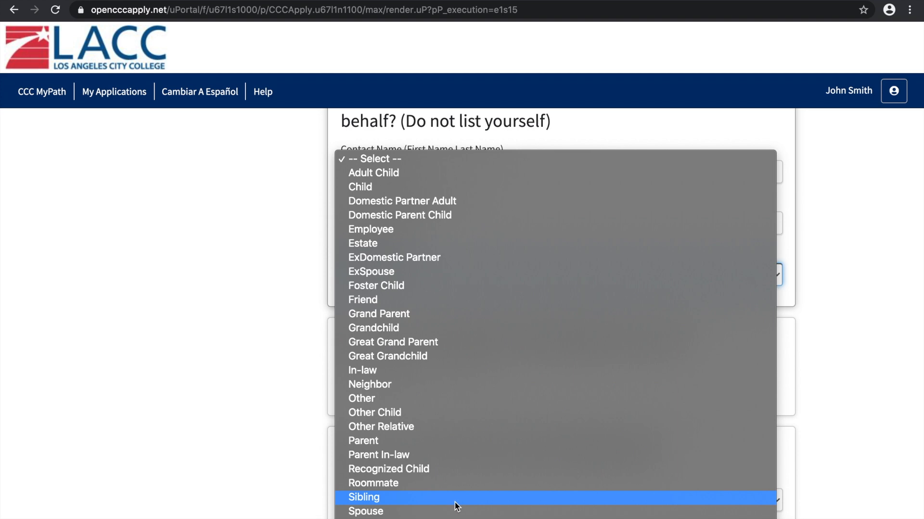
pyautogui.click(459, 502)
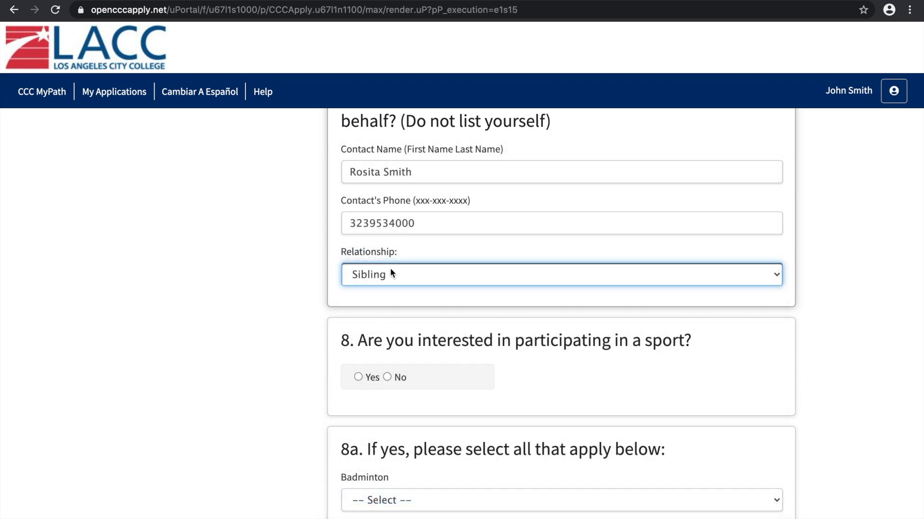
pyautogui.click(392, 273)
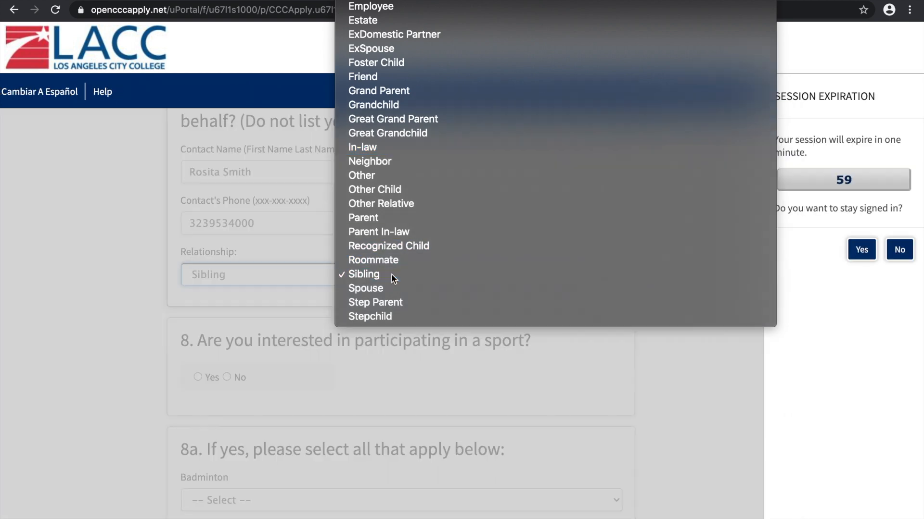
pyautogui.click(392, 274)
pyautogui.click(862, 249)
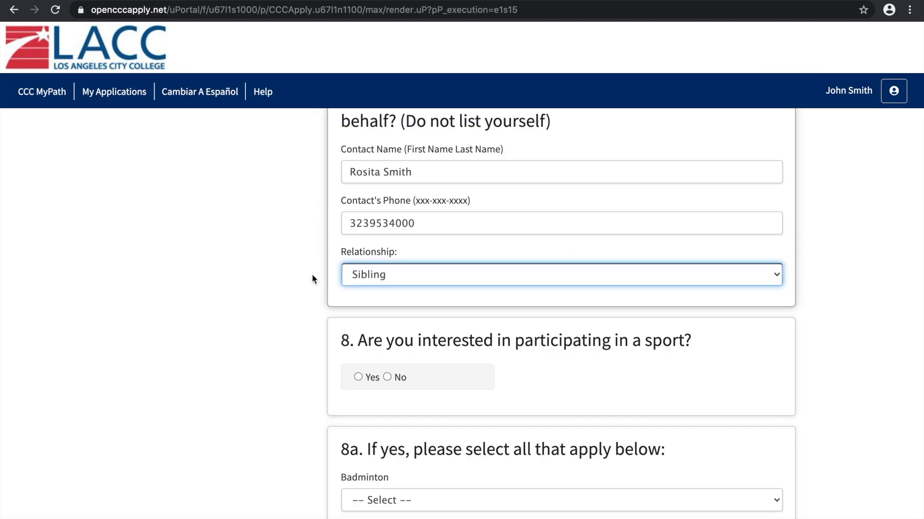
# Separate the digit groups of the emergency contact's phone number with spaces
pyautogui.press('space')
pyautogui.click(208, 371)
pyautogui.scroll(-3, 208, 371)
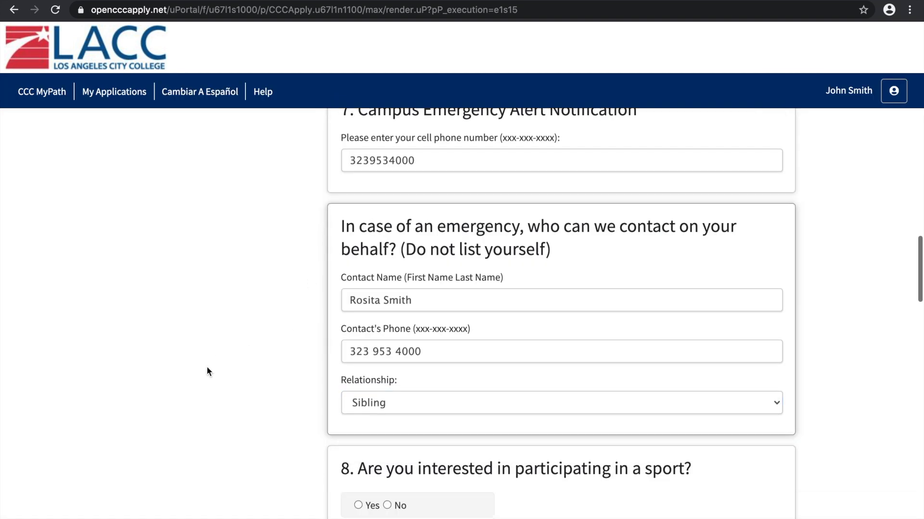
# Answer No to the question about interest in participating in a sport
pyautogui.scroll(-2, 206, 371)
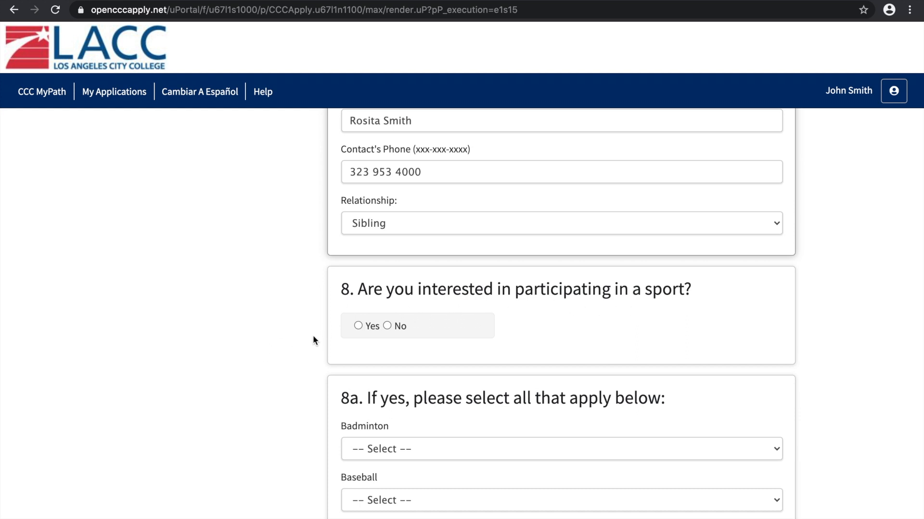
pyautogui.click(386, 325)
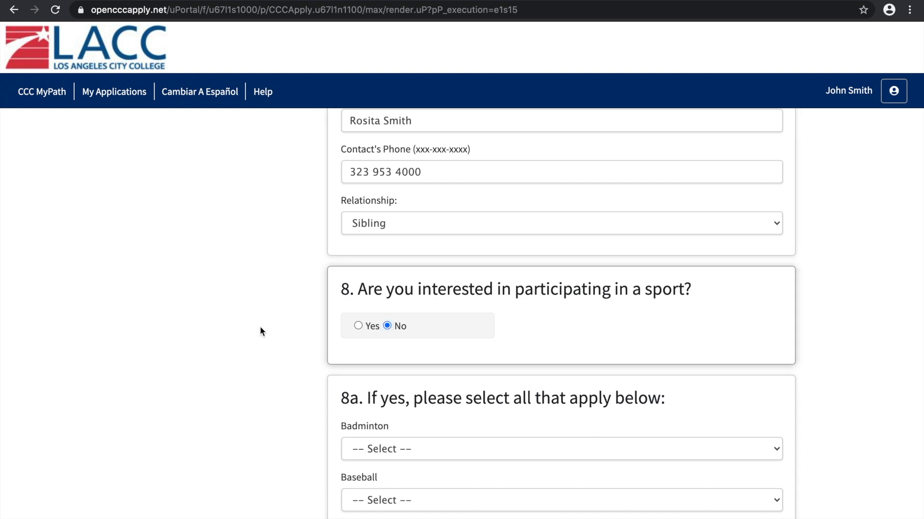
# Examine the sports listed in question 8a and the participation options offered for baseball and basketball
pyautogui.scroll(-4, 260, 327)
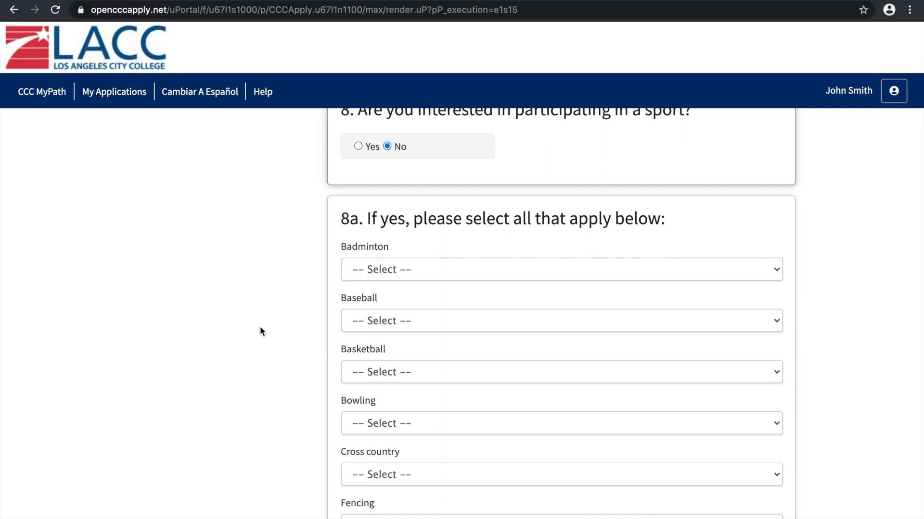
pyautogui.scroll(1, 260, 331)
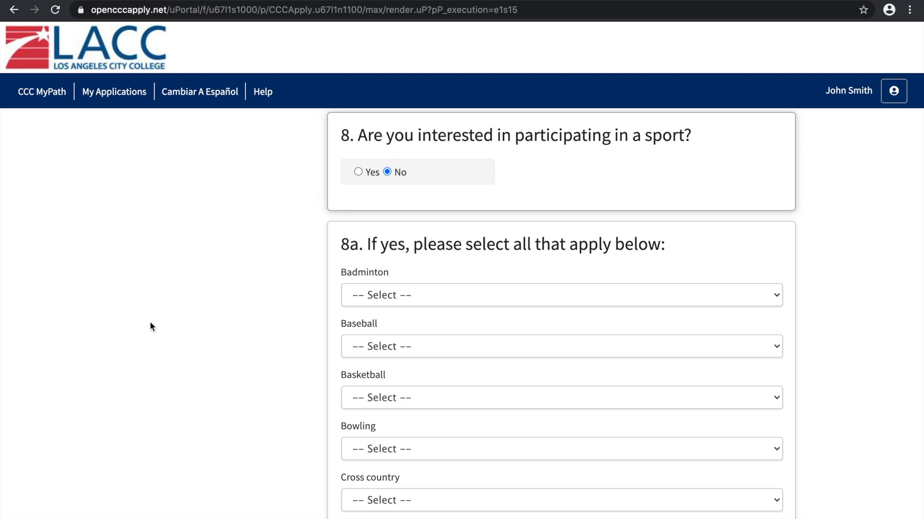
pyautogui.scroll(-3, 151, 327)
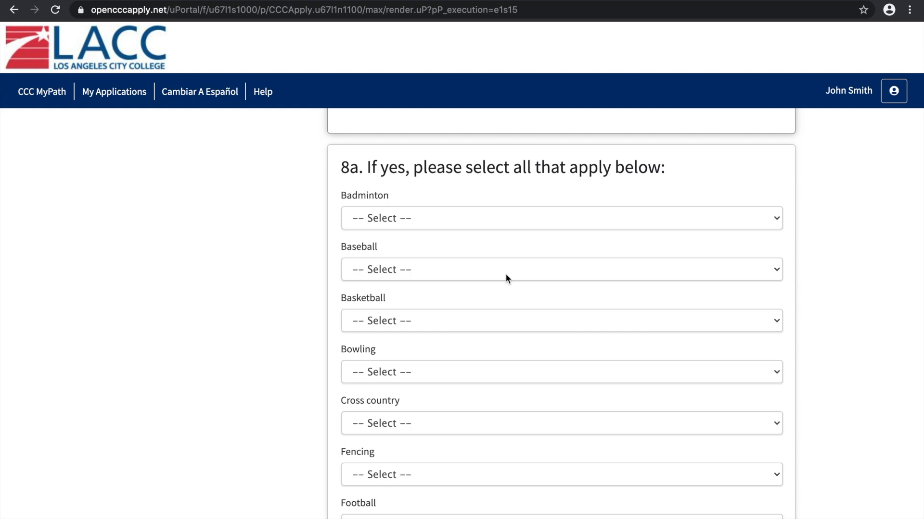
pyautogui.click(432, 270)
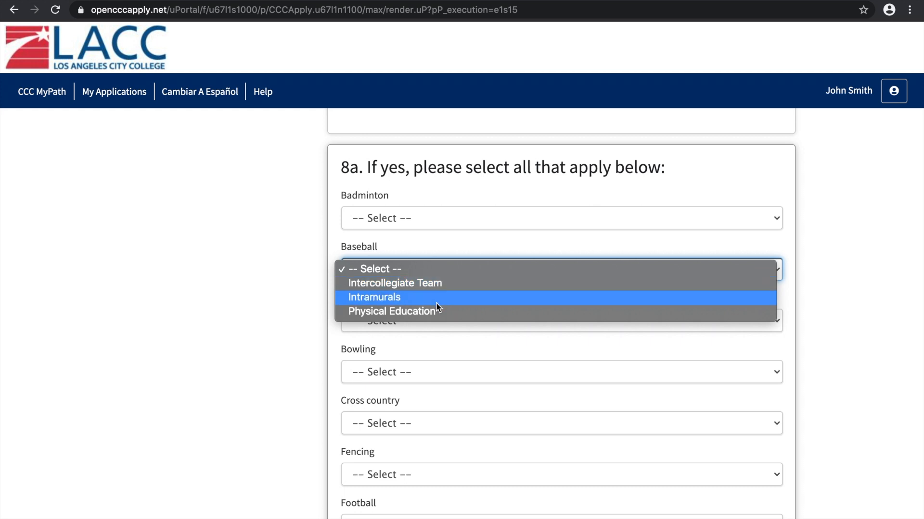
pyautogui.click(296, 262)
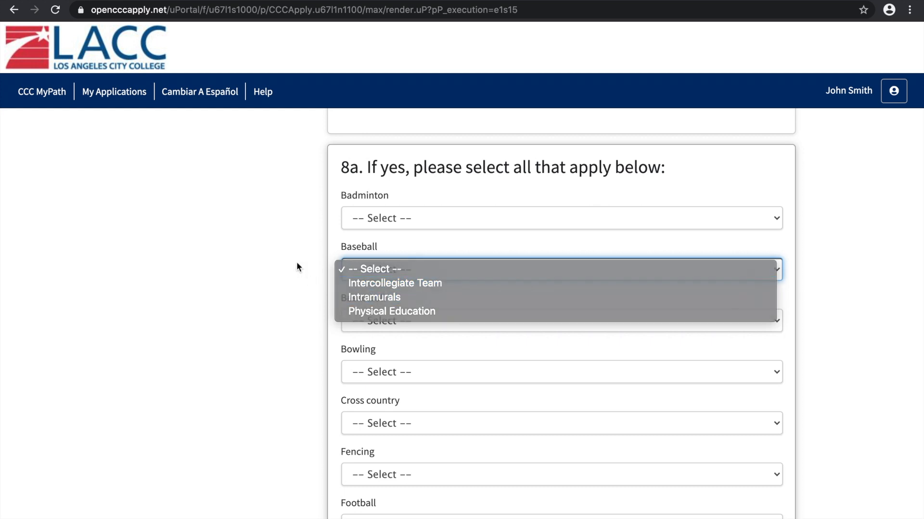
pyautogui.press('Down')
pyautogui.click(297, 261)
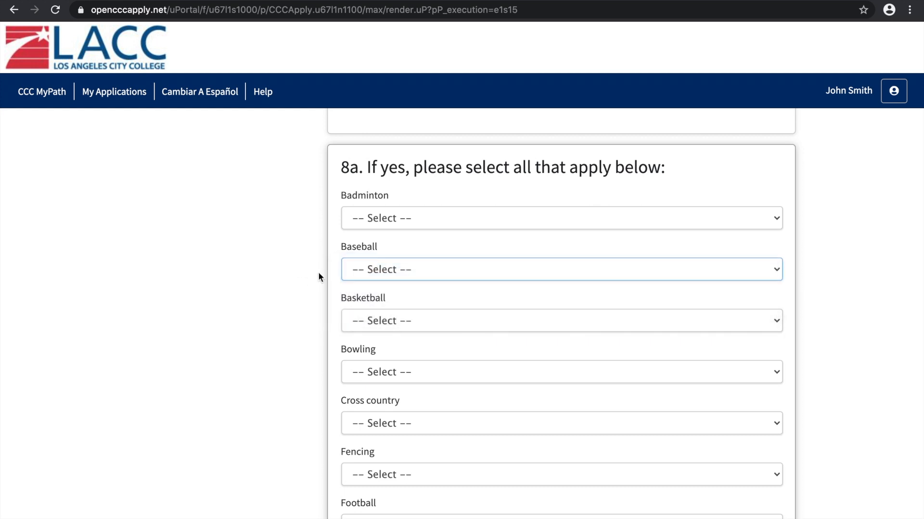
pyautogui.click(415, 321)
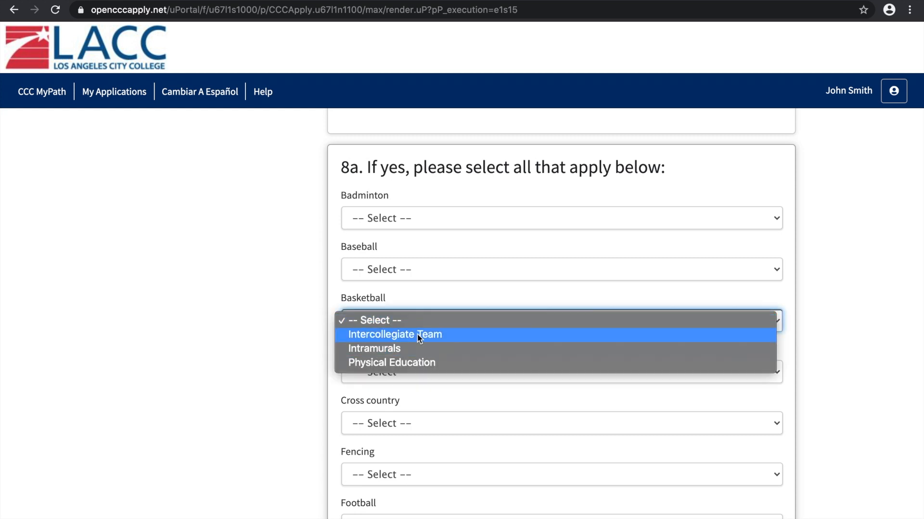
pyautogui.click(286, 314)
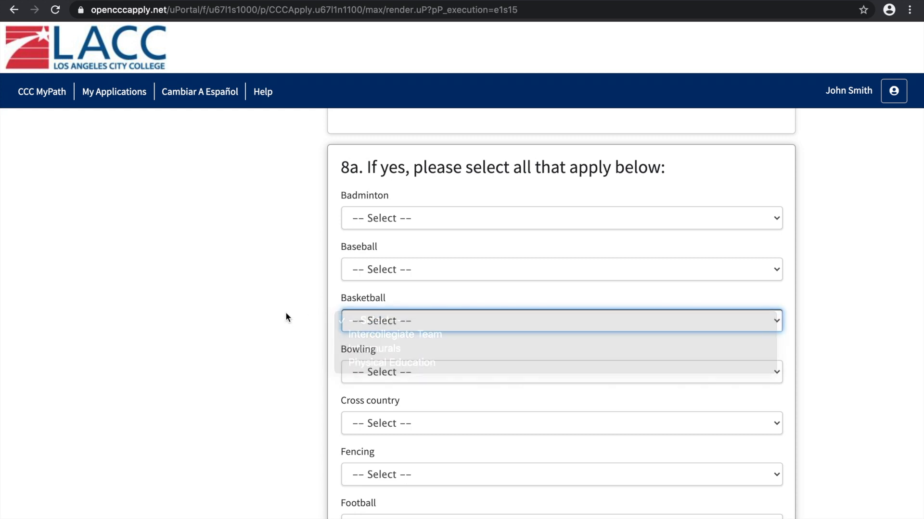
pyautogui.scroll(-1, 285, 313)
pyautogui.scroll(-7, 286, 313)
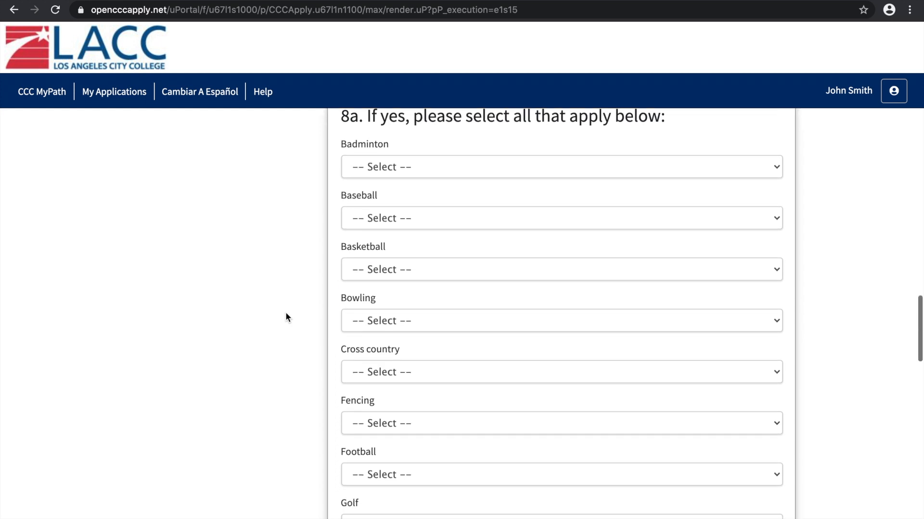
pyautogui.scroll(-13, 286, 313)
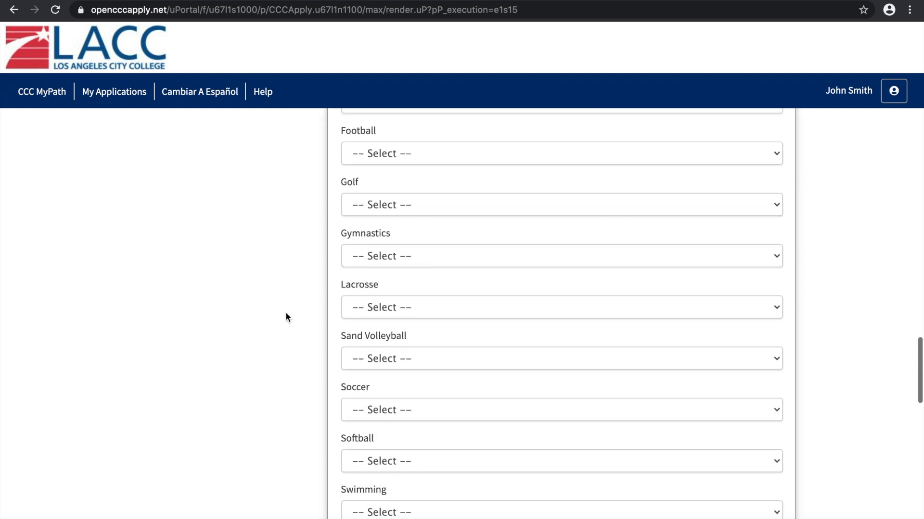
# Answer No to the EOP&S questions about a high school GPA below 2.5 and previous remedial courses
pyautogui.scroll(-5, 286, 313)
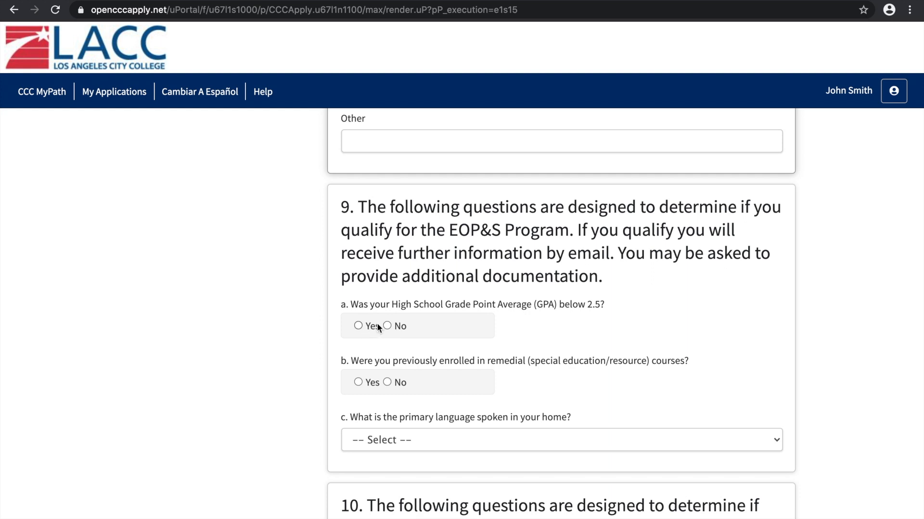
pyautogui.click(389, 327)
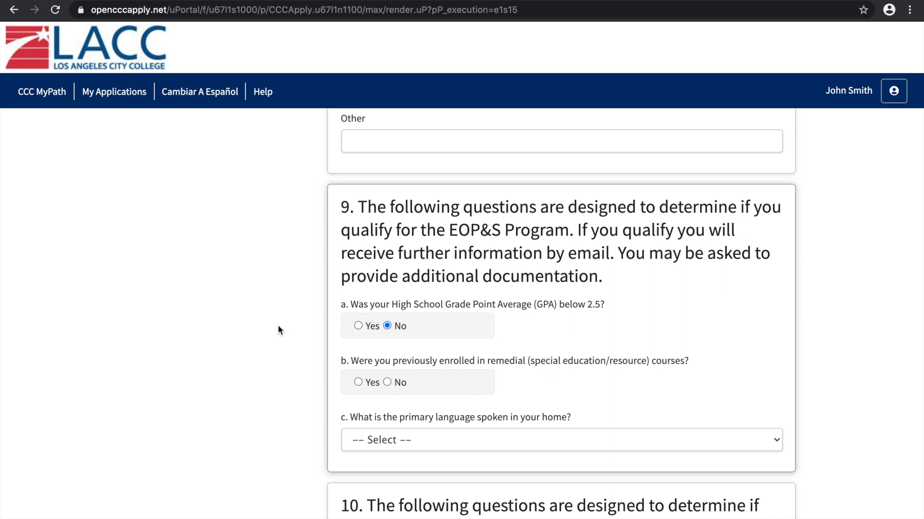
pyautogui.scroll(-1, 278, 325)
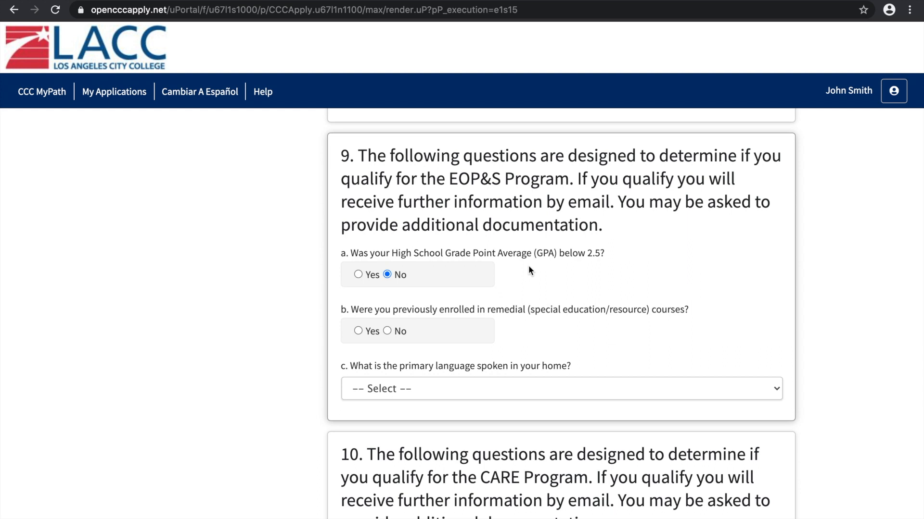
pyautogui.click(385, 330)
# Set the primary language spoken in the home to English
pyautogui.scroll(-1, 287, 365)
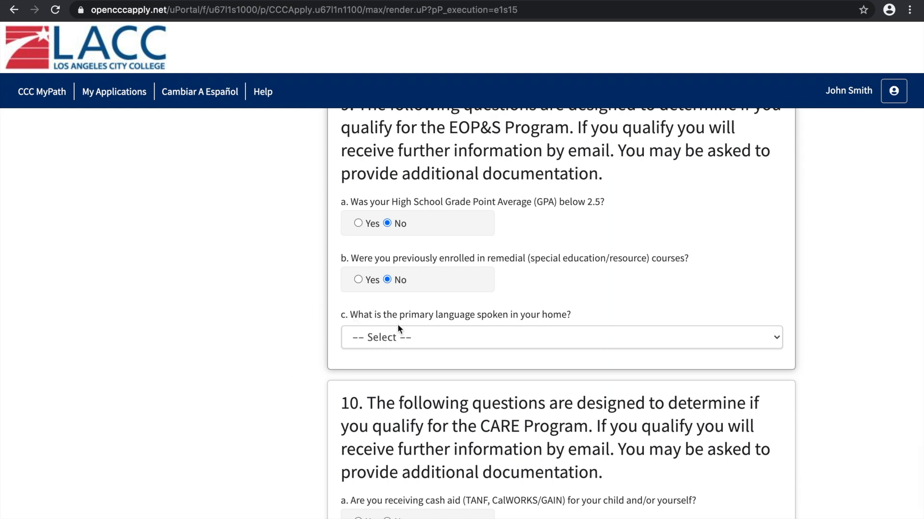
pyautogui.click(451, 339)
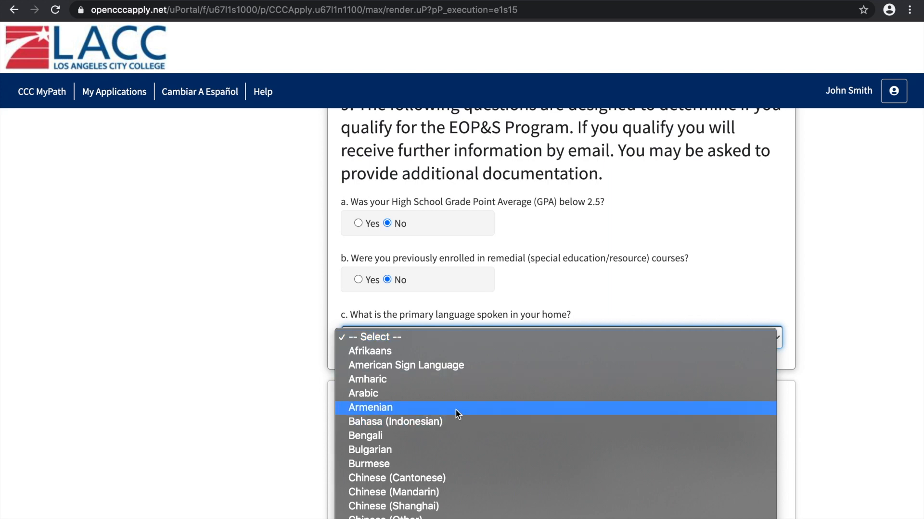
pyautogui.scroll(-3, 512, 452)
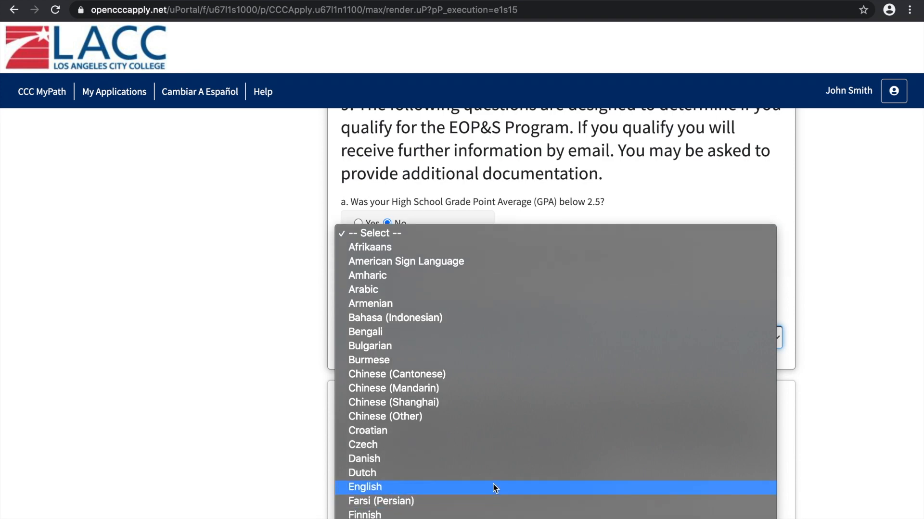
pyautogui.click(494, 487)
pyautogui.click(430, 339)
pyautogui.click(428, 337)
# Answer No to the CARE Program questions on cash aid, single head of household and a child under 14
pyautogui.scroll(-5, 294, 356)
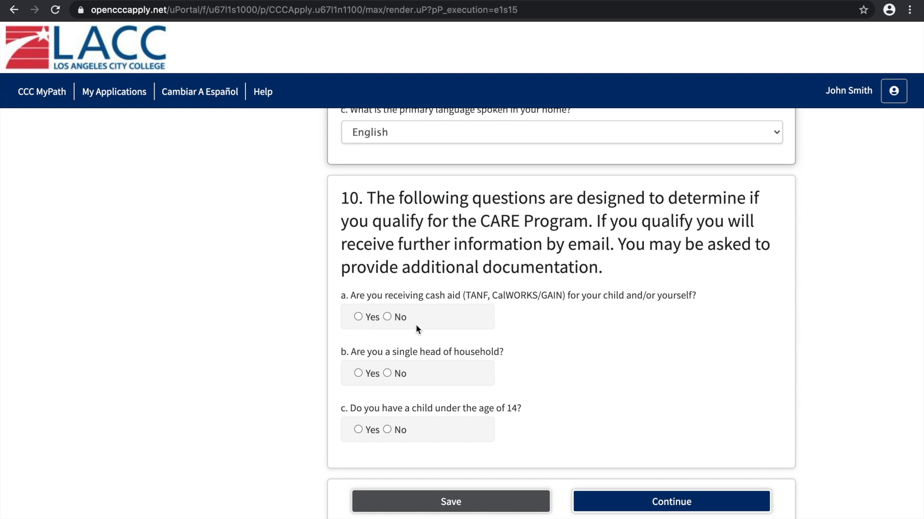
pyautogui.click(387, 316)
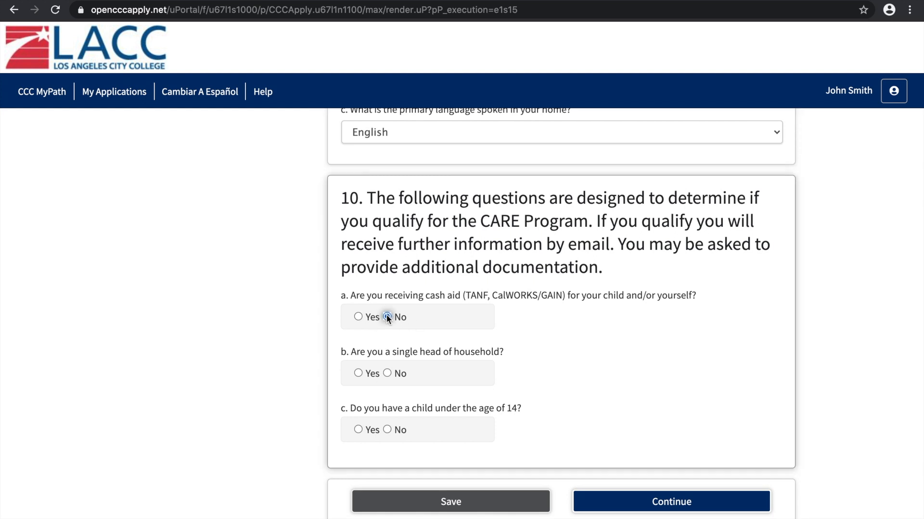
pyautogui.click(387, 374)
# Read the CARE Program introduction and check the answers given in questions 9 and 10
pyautogui.moveTo(371, 195); pyautogui.dragTo(550, 250)
pyautogui.click(550, 250)
pyautogui.moveTo(369, 199); pyautogui.dragTo(671, 280)
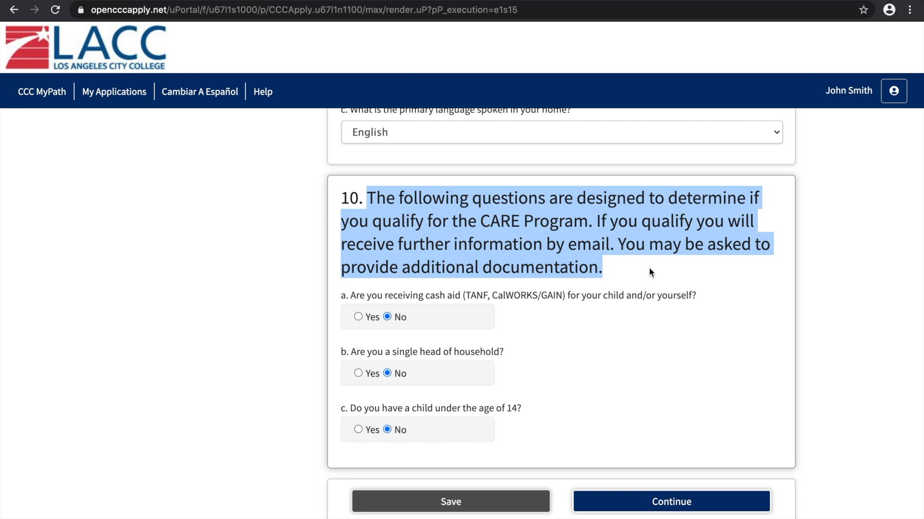
pyautogui.click(649, 268)
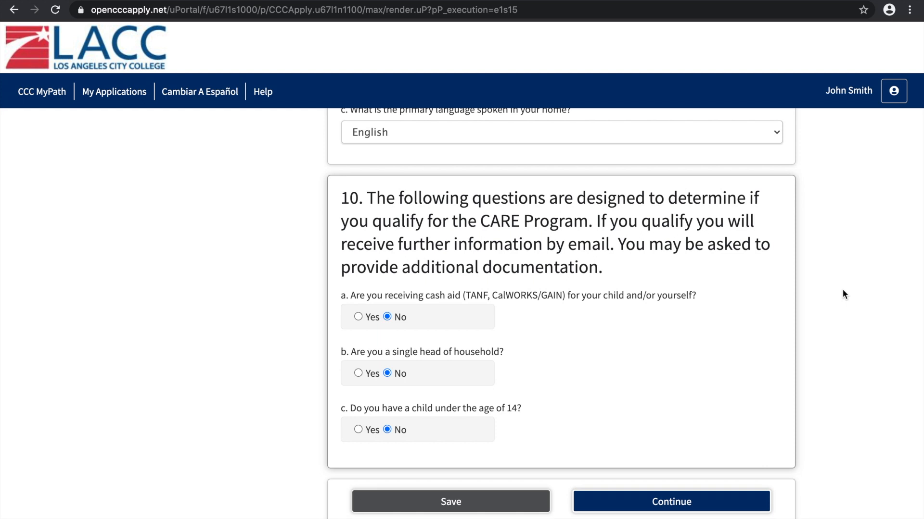
pyautogui.scroll(7, 842, 290)
pyautogui.scroll(-1, 842, 294)
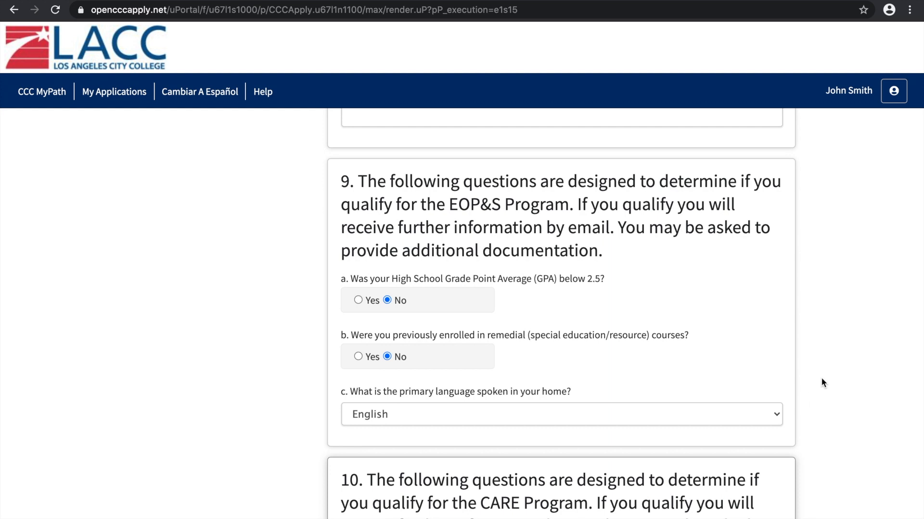
pyautogui.scroll(-6, 822, 383)
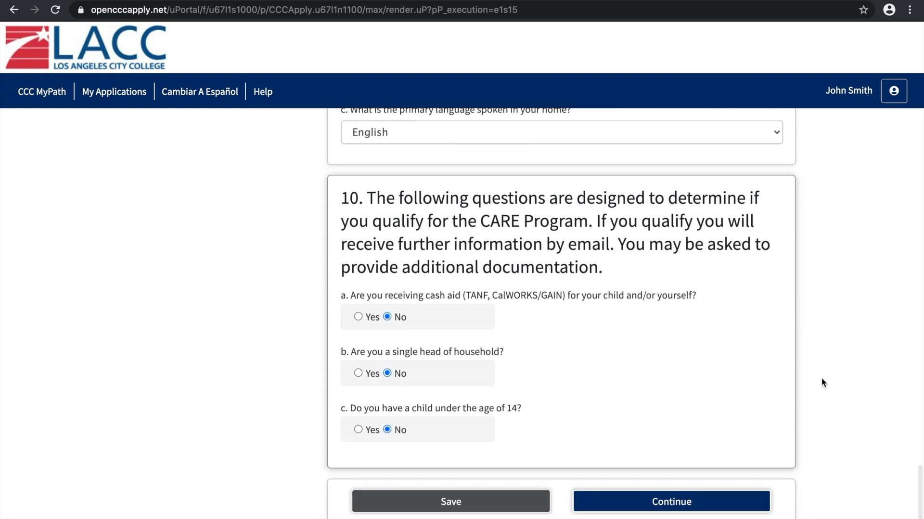
# Save the Supplemental Questions answers and continue to the Submission section
pyautogui.click(477, 498)
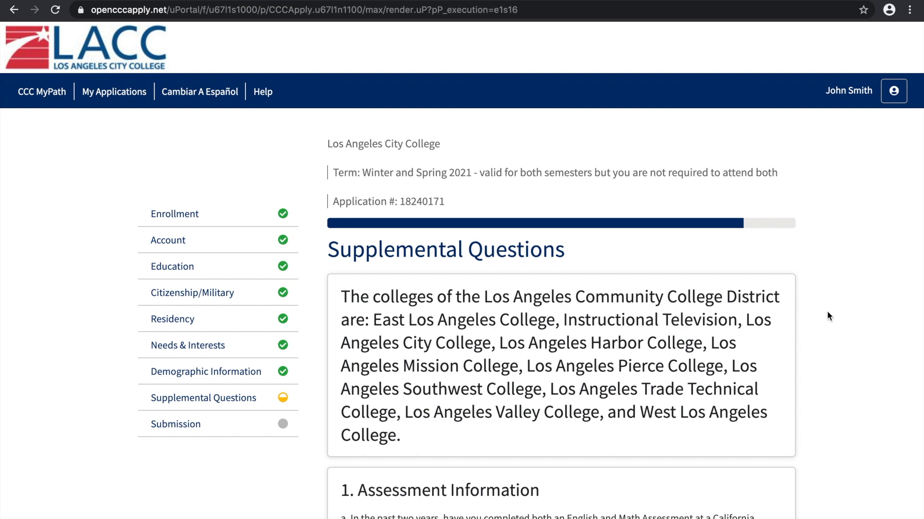
pyautogui.scroll(-6, 827, 316)
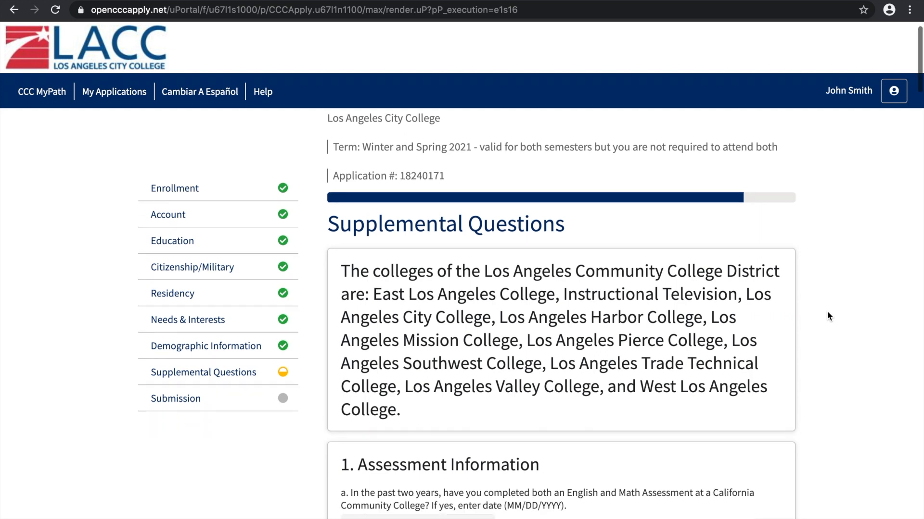
pyautogui.scroll(-7, 826, 311)
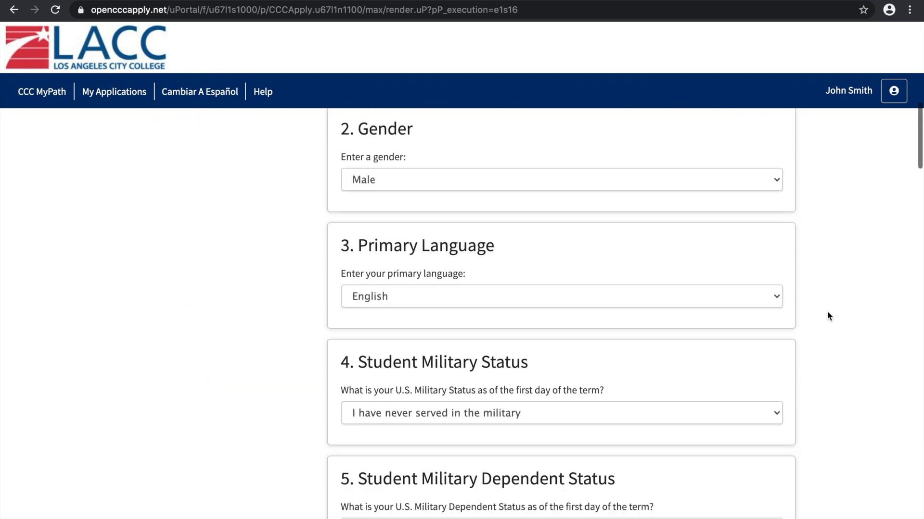
pyautogui.scroll(-1, 914, 163)
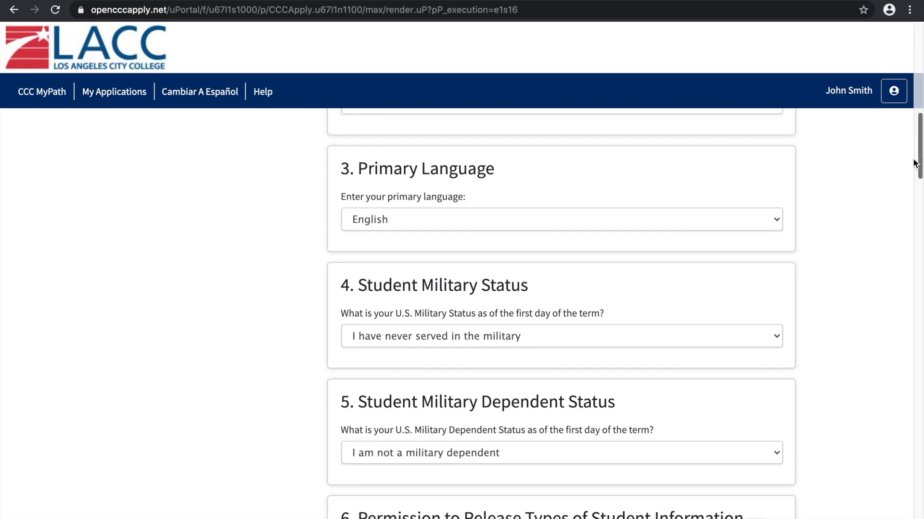
pyautogui.scroll(-8, 919, 161)
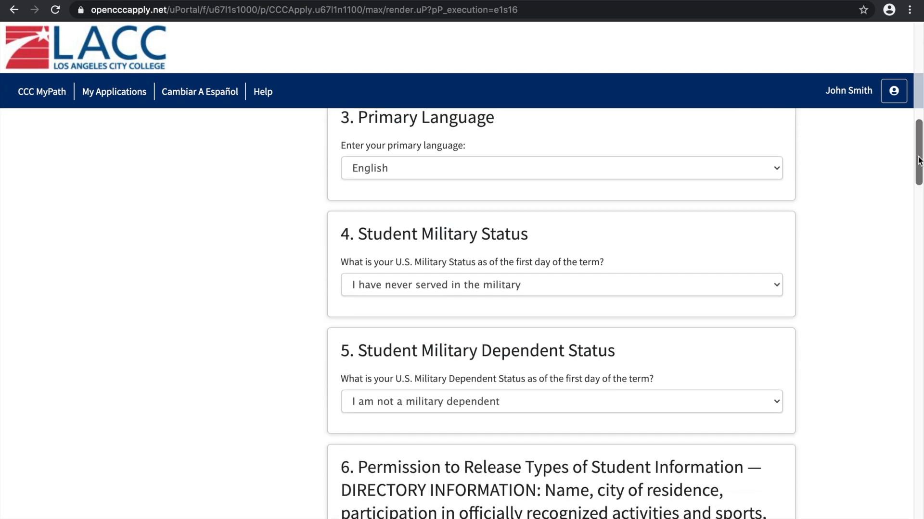
pyautogui.scroll(-12, 919, 161)
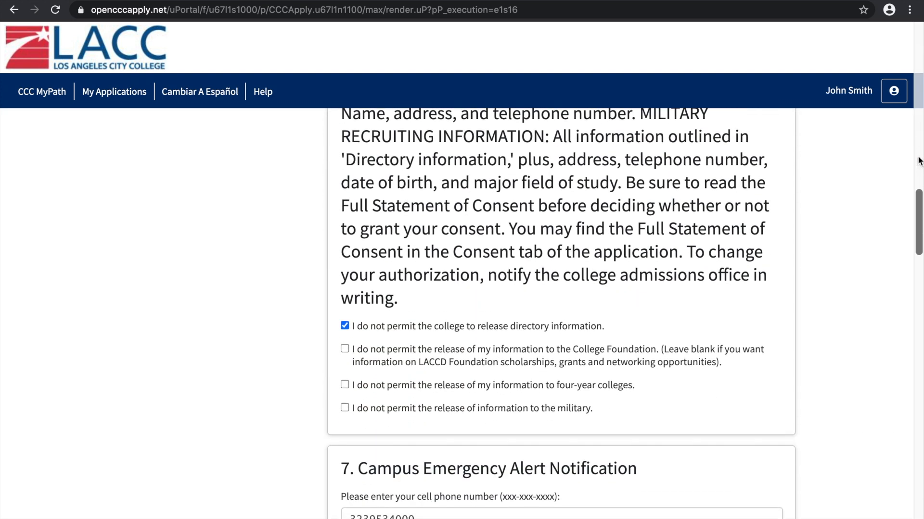
pyautogui.scroll(-14, 919, 161)
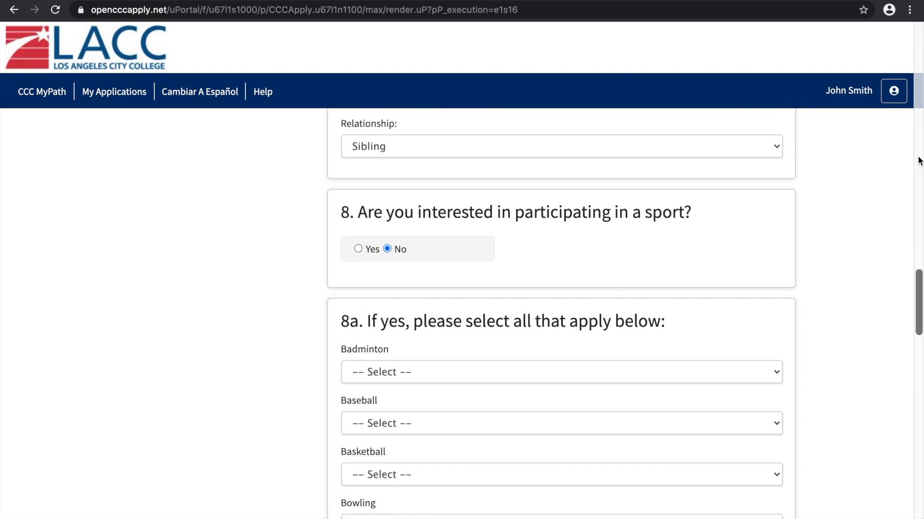
pyautogui.scroll(-13, 919, 161)
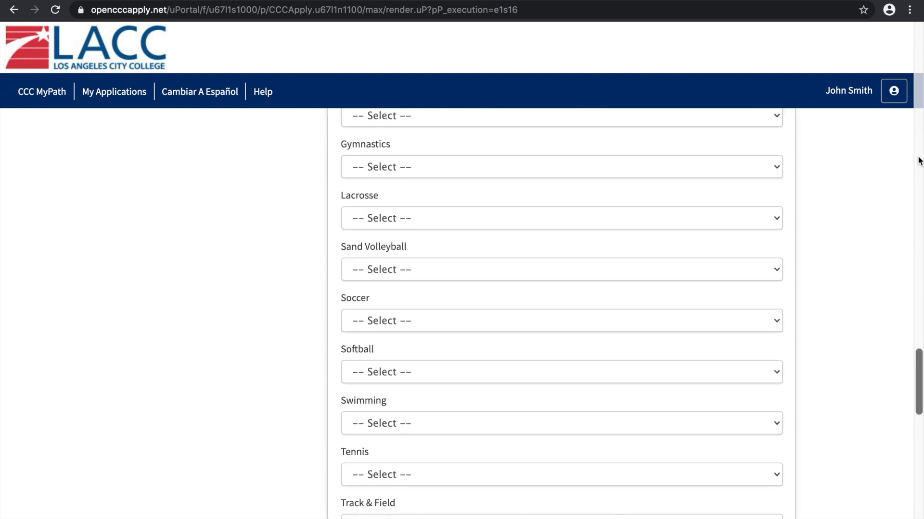
pyautogui.scroll(-13, 919, 161)
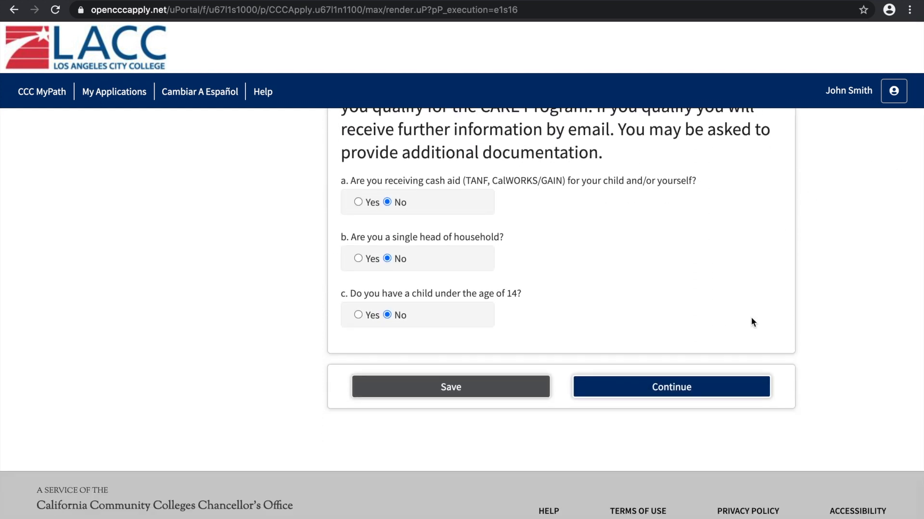
pyautogui.click(658, 388)
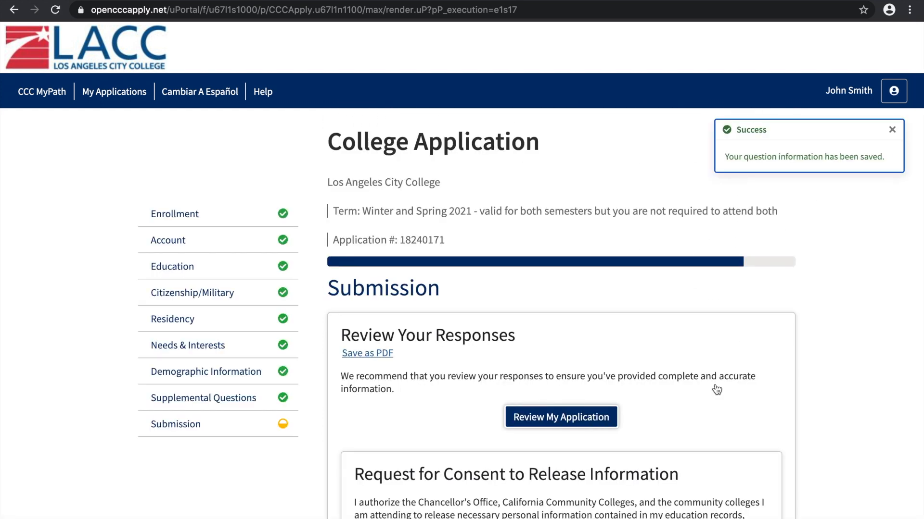
# Choose "I consent" for the request to release personal information from the education records
pyautogui.scroll(-5, 822, 343)
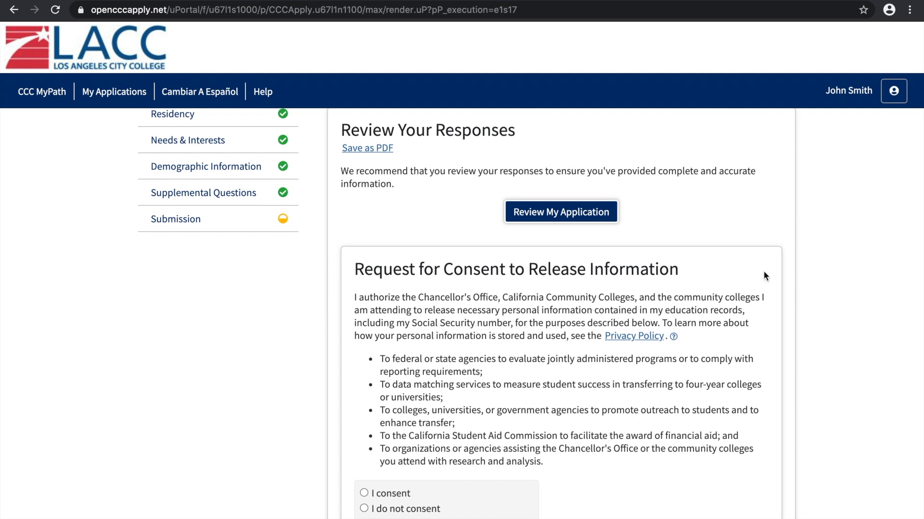
pyautogui.scroll(-1, 820, 286)
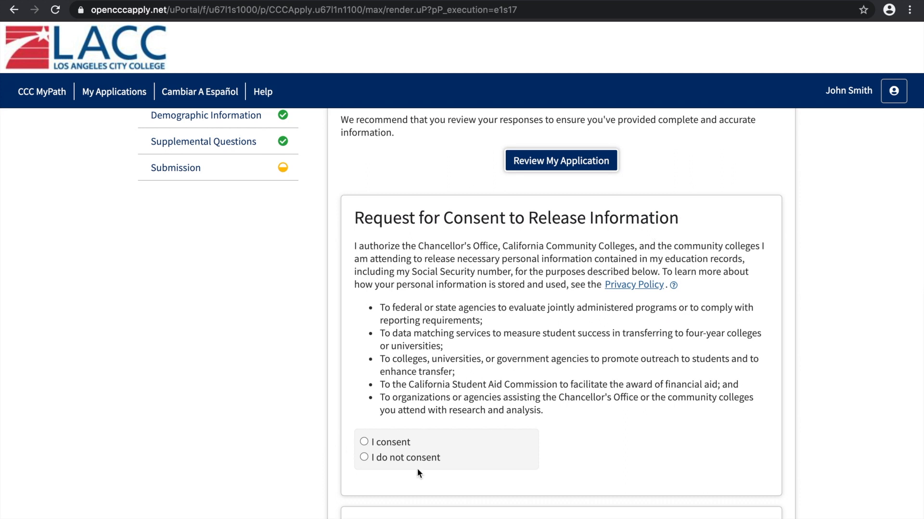
pyautogui.click(363, 457)
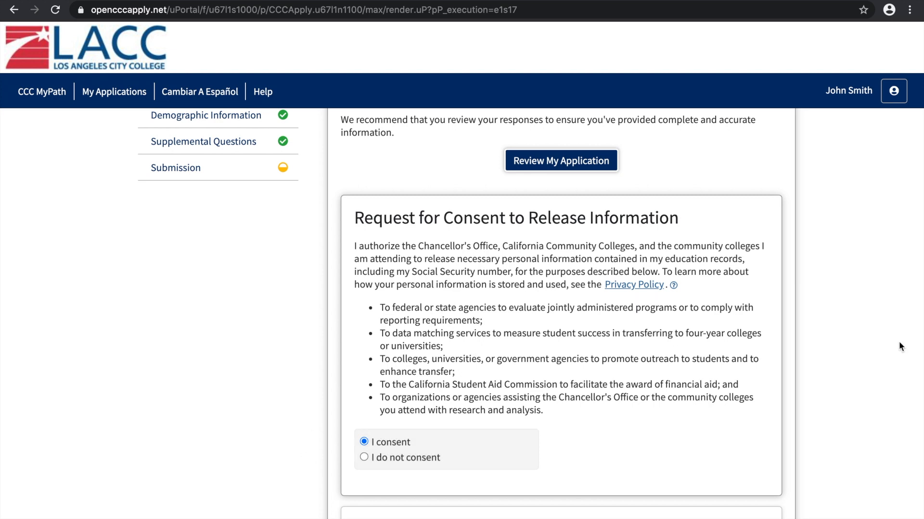
# Accept the declaration that the application information is true and correct, and acknowledge the financial aid statement
pyautogui.scroll(-7, 899, 343)
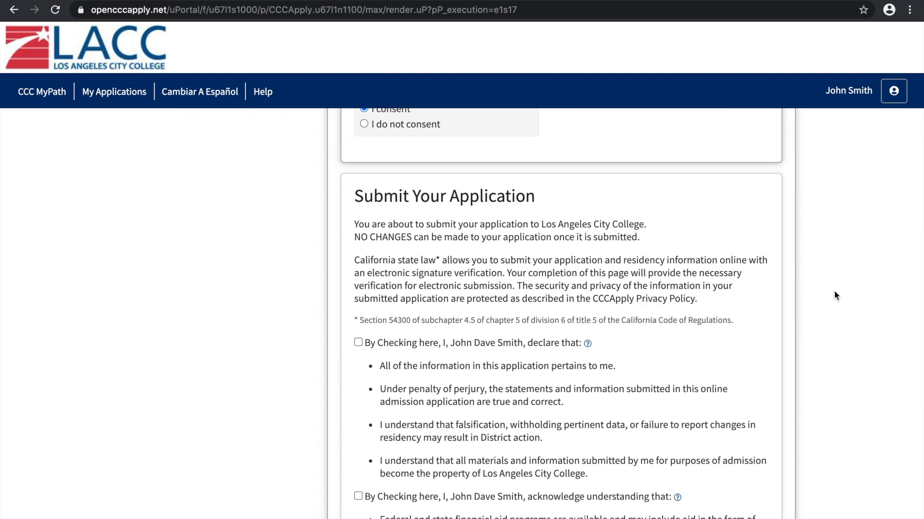
pyautogui.scroll(-1, 834, 292)
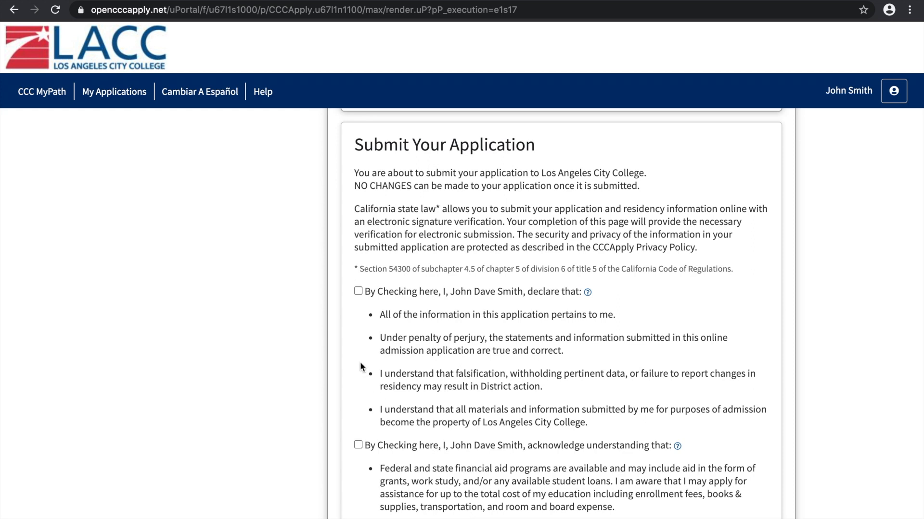
pyautogui.click(358, 291)
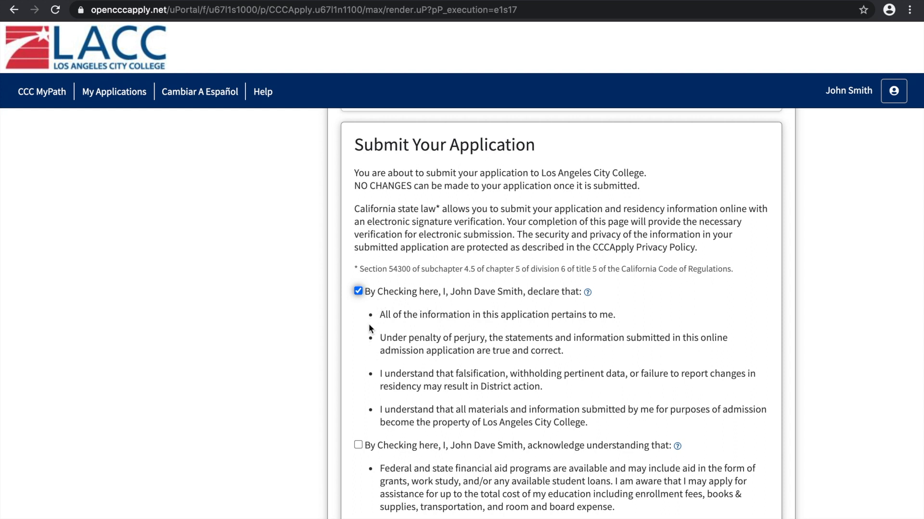
pyautogui.click(286, 358)
pyautogui.scroll(-5, 877, 365)
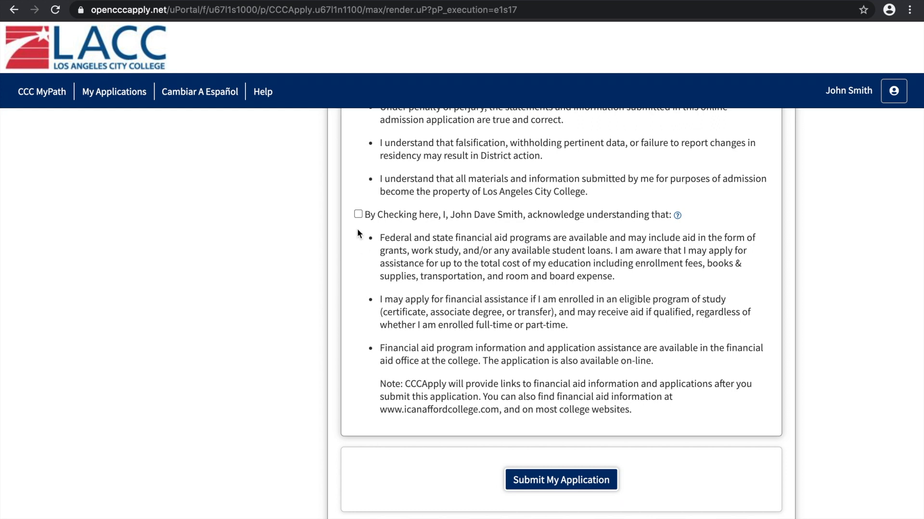
pyautogui.click(357, 214)
# Submit the application and continue the journey at Los Angeles City College from the confirmation page
pyautogui.scroll(-2, 838, 377)
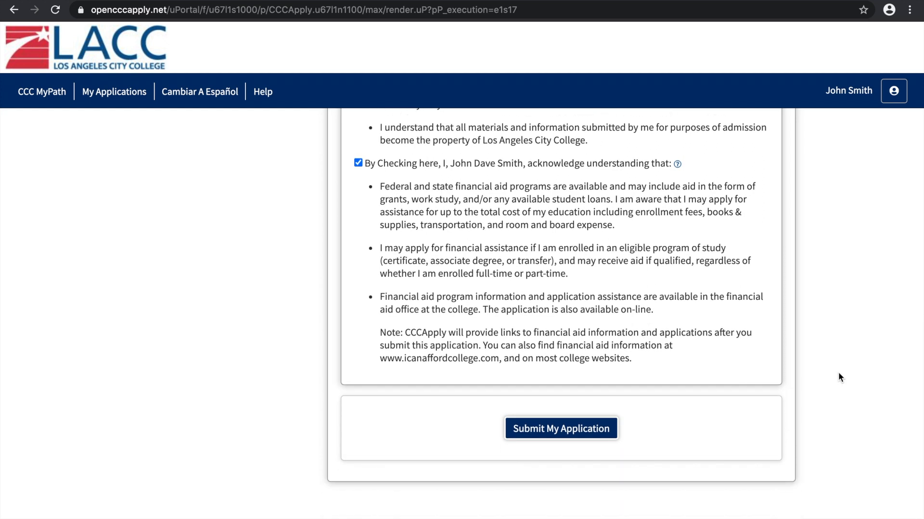
pyautogui.scroll(-1, 839, 377)
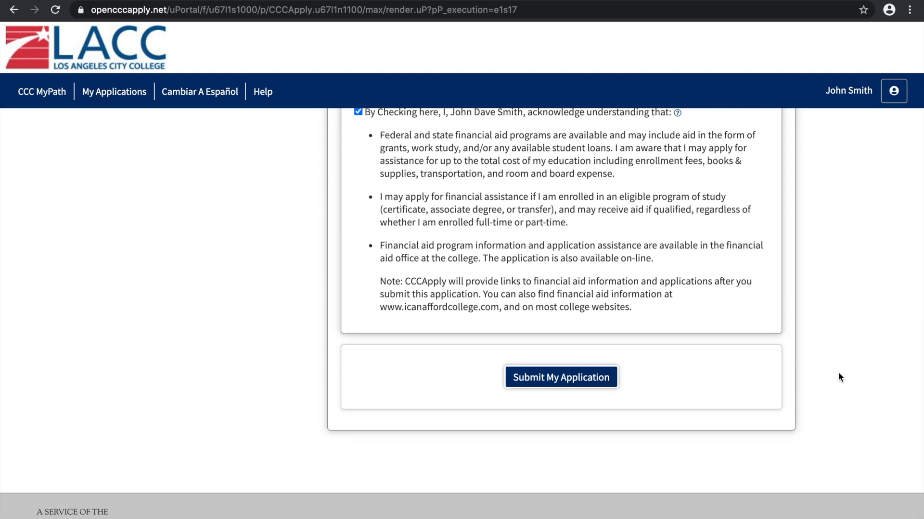
pyautogui.click(561, 377)
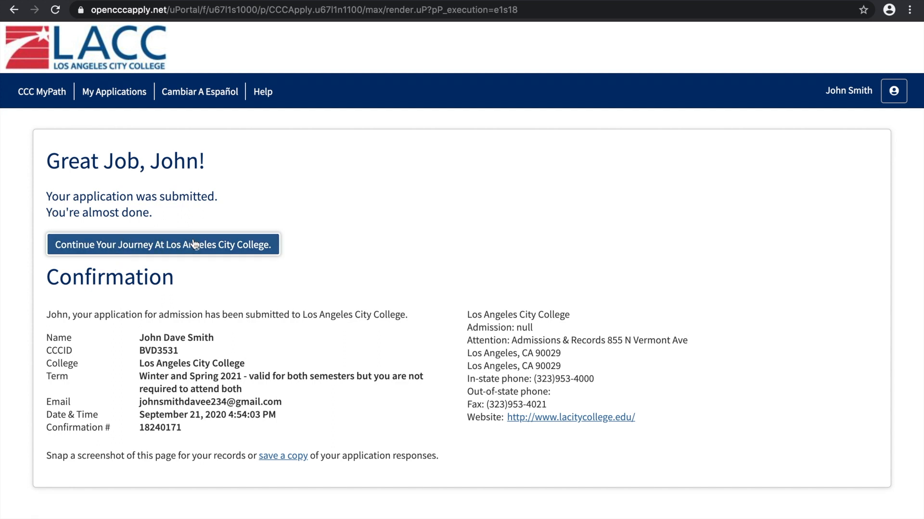
pyautogui.click(162, 246)
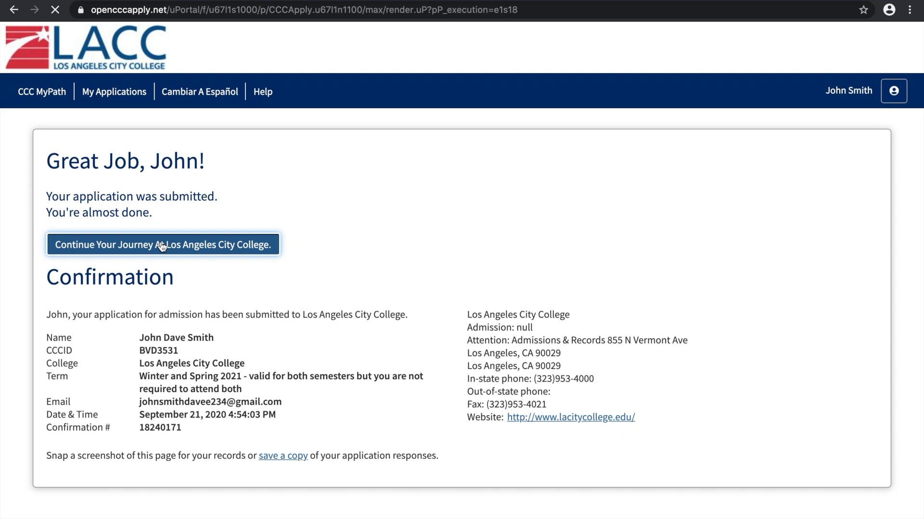